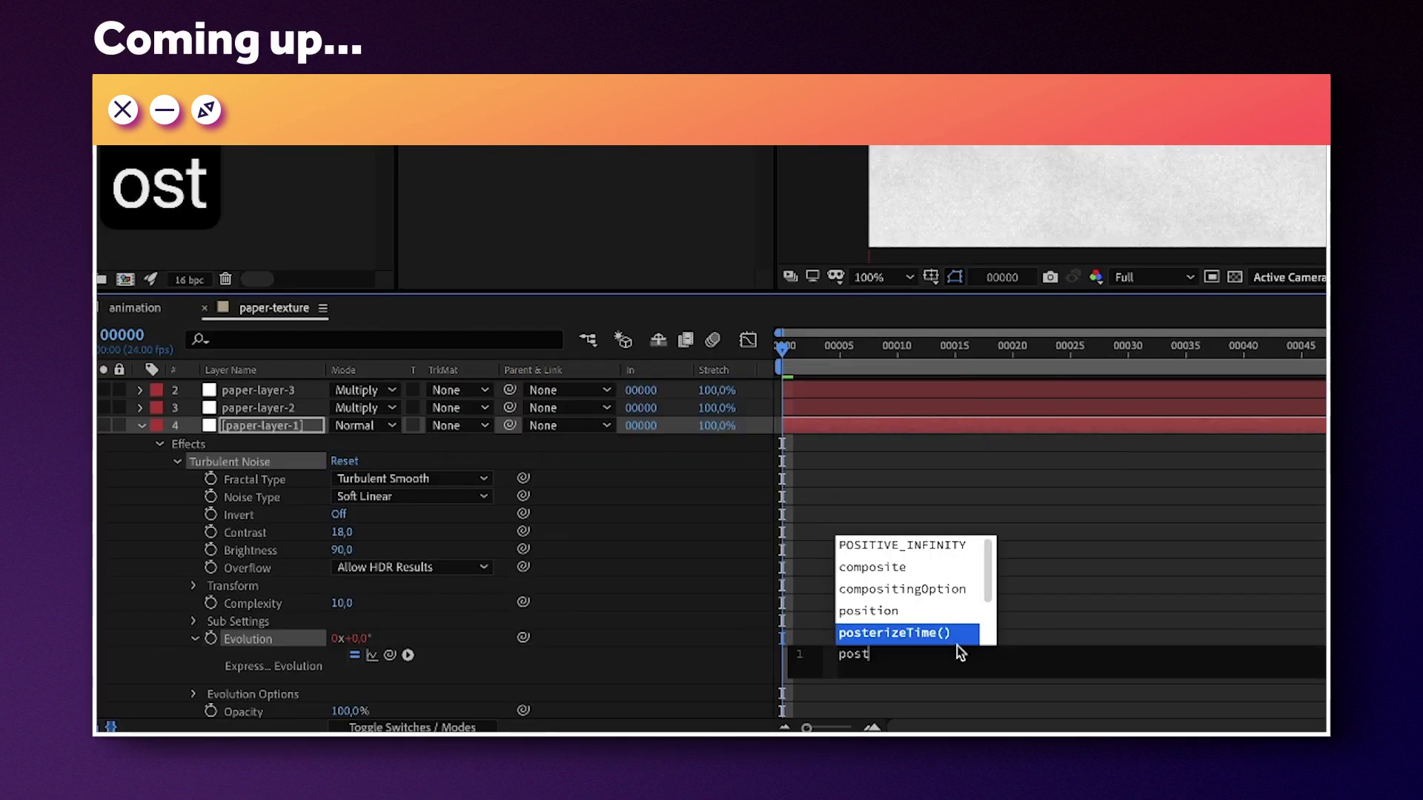
Step: Open the paper-texture composition (1920x1080, 24 fps, 120 frames) from the Project panel
text(er)
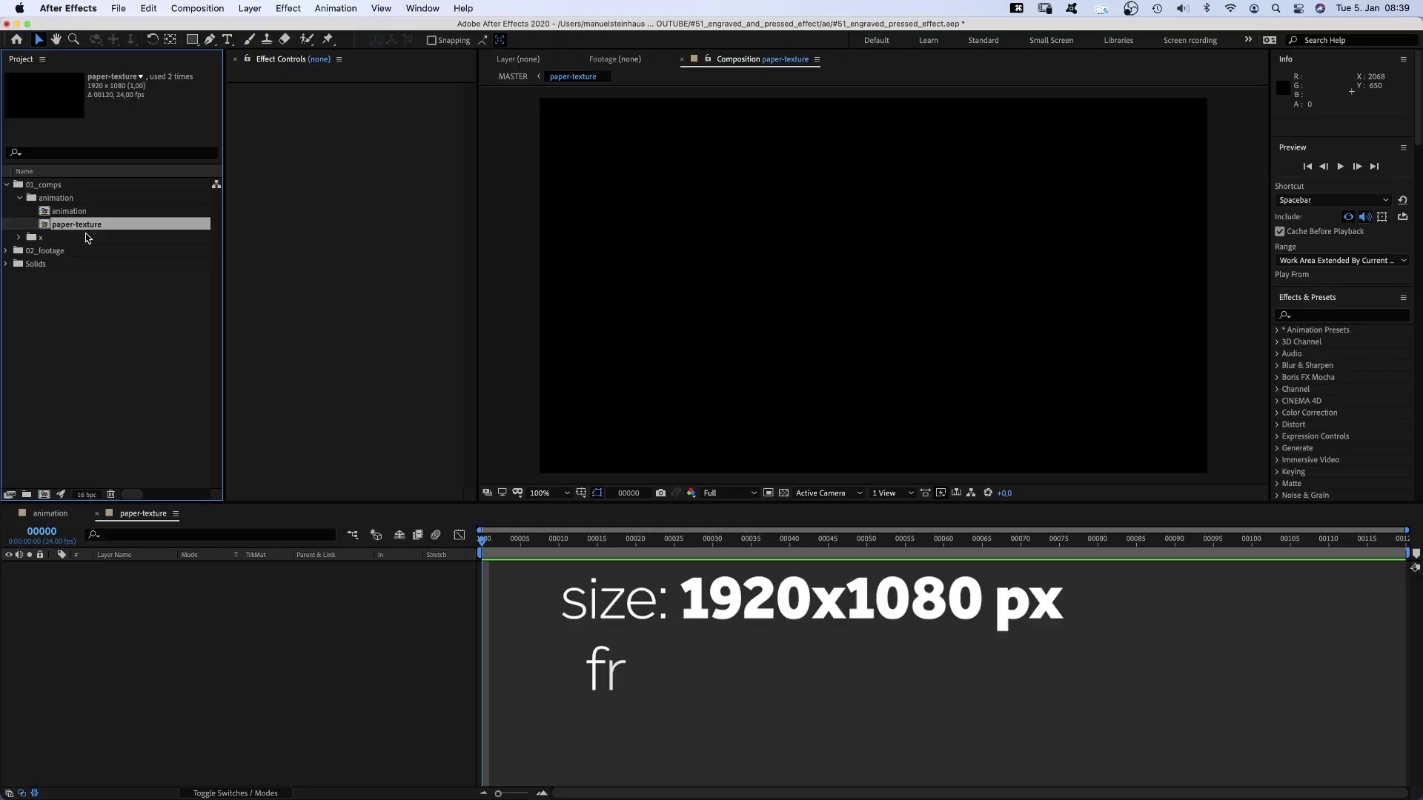
Step: Set up a new white (FFFFFF) solid named paper-layer-1
drag(483, 541, 1232, 573)
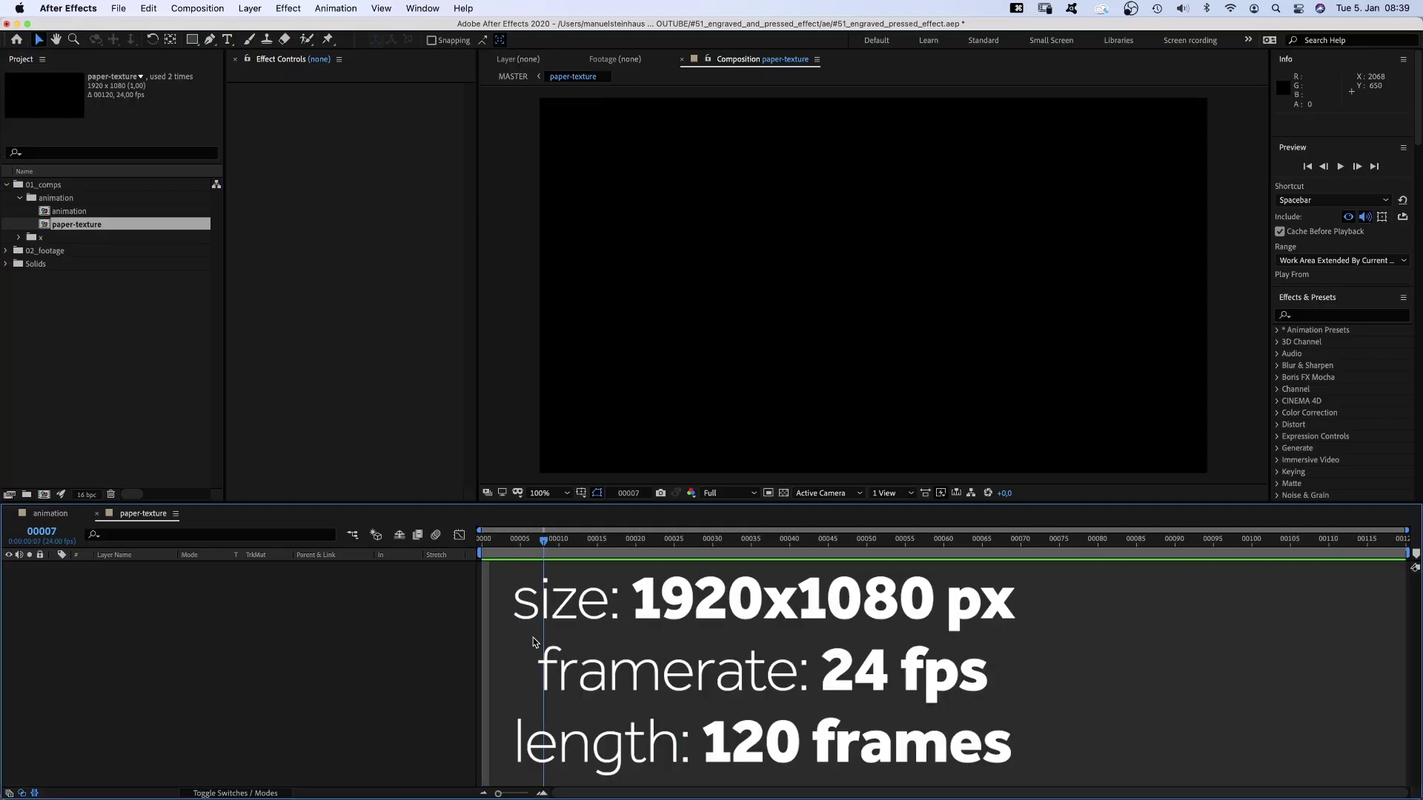
key(super+y)
click(532, 559)
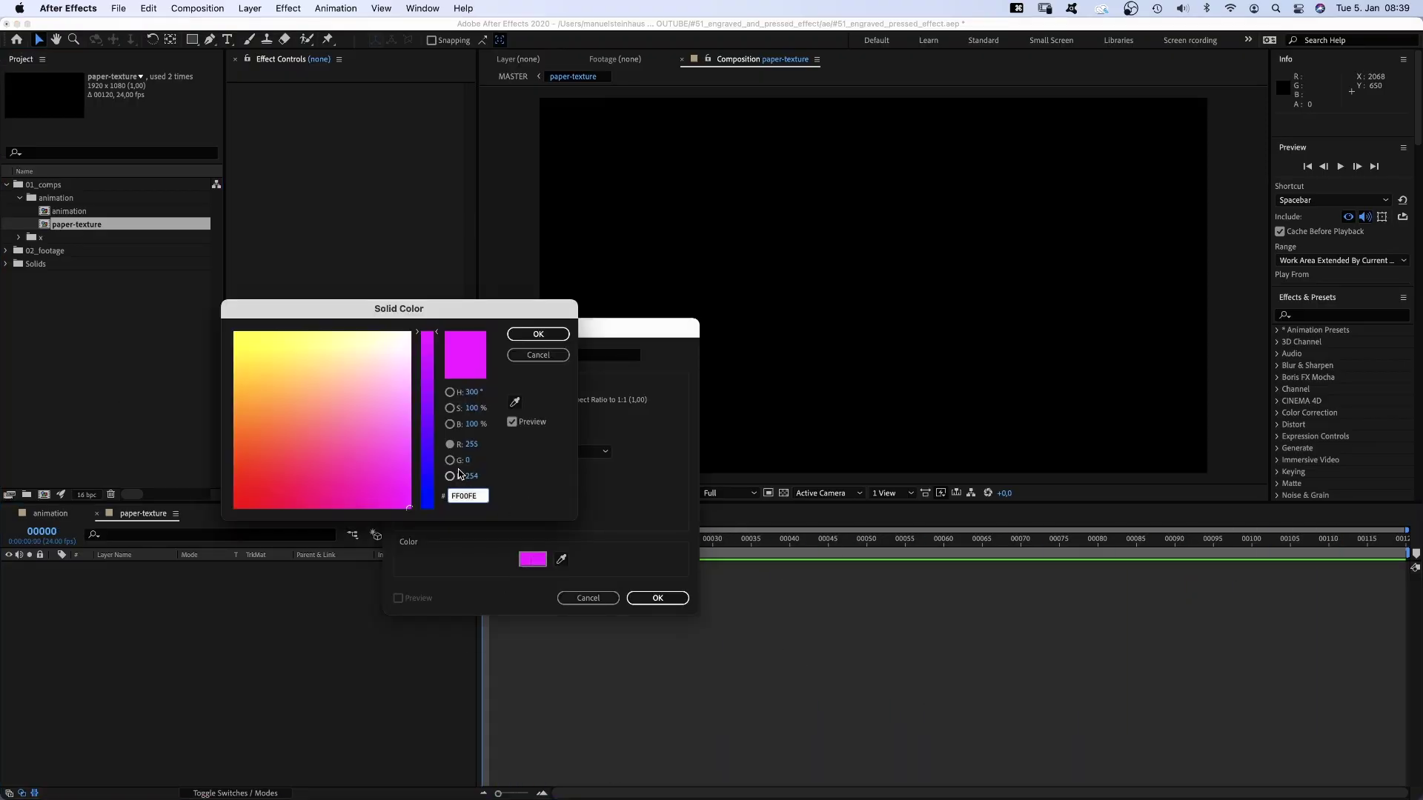
drag(380, 394, 431, 325)
click(539, 334)
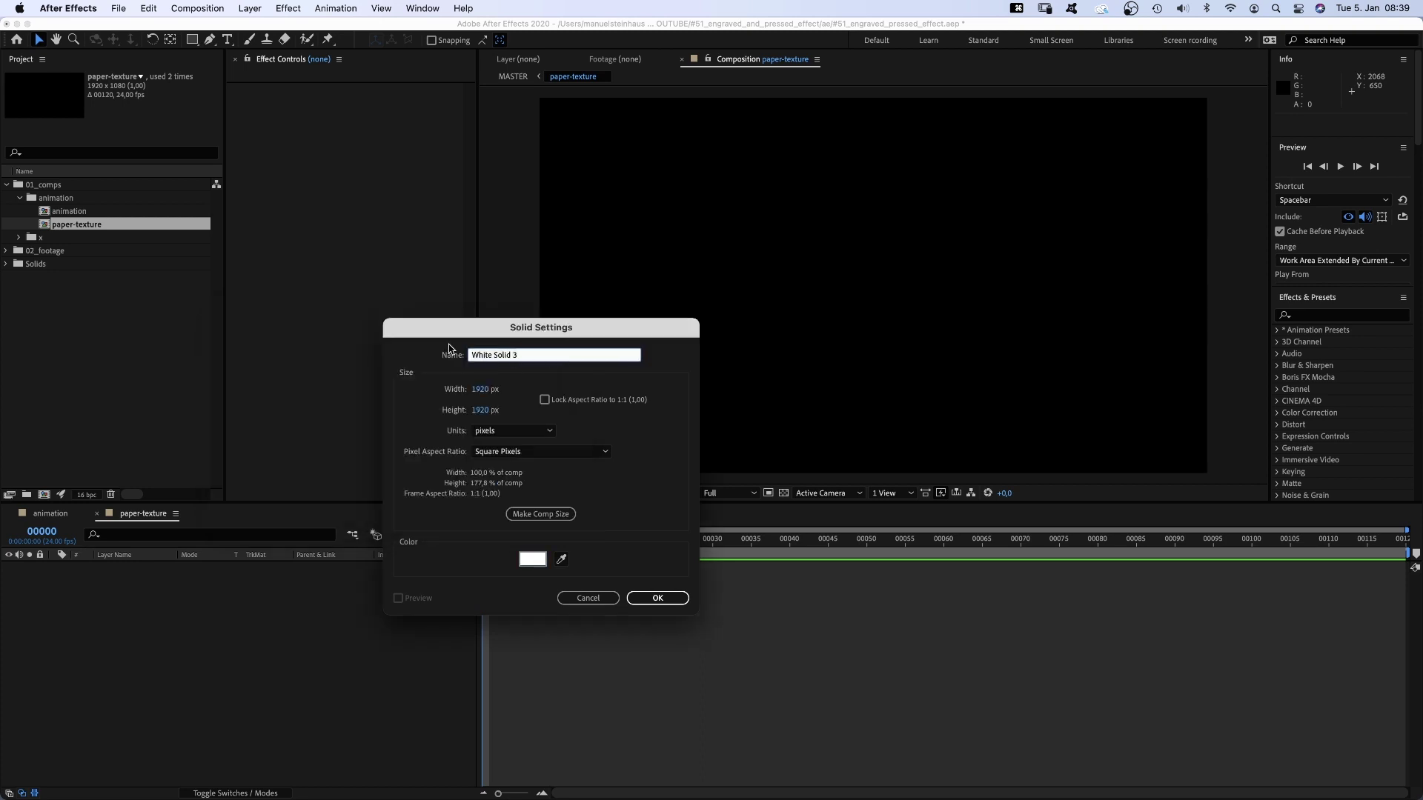
text(paper-layer-1)
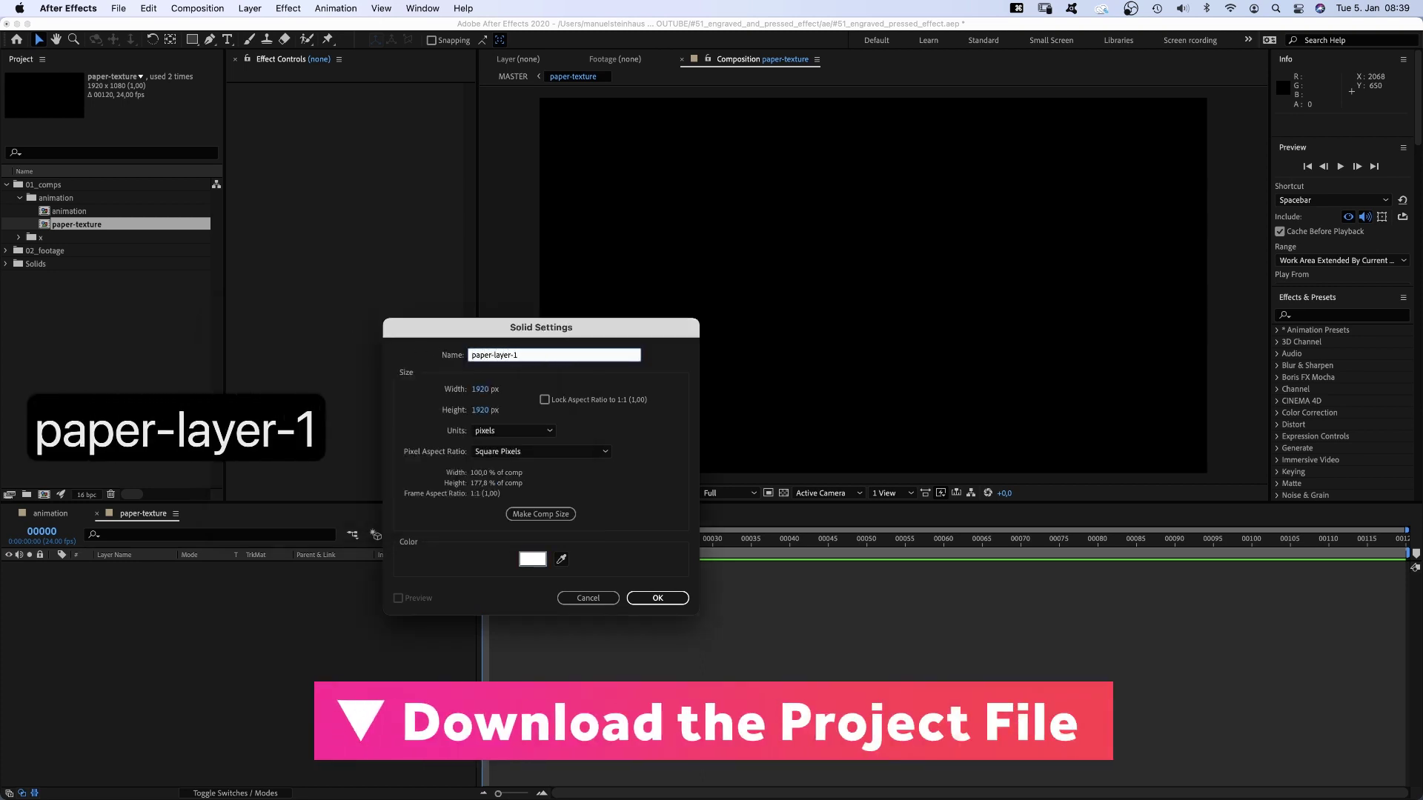
Step: Create the solid and apply Turbulent Noise to it with the Turbulent Smooth fractal type
key(Return)
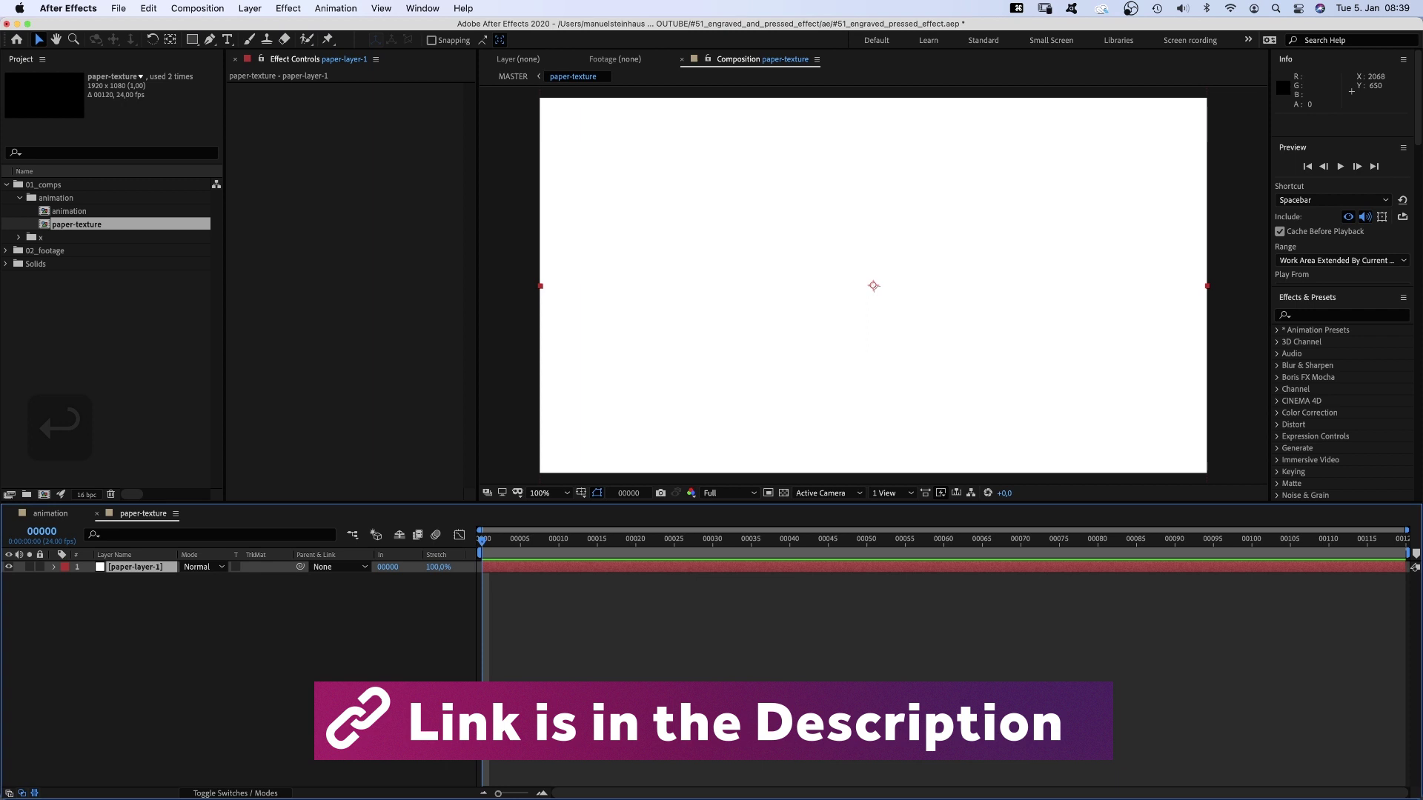
click(1303, 314)
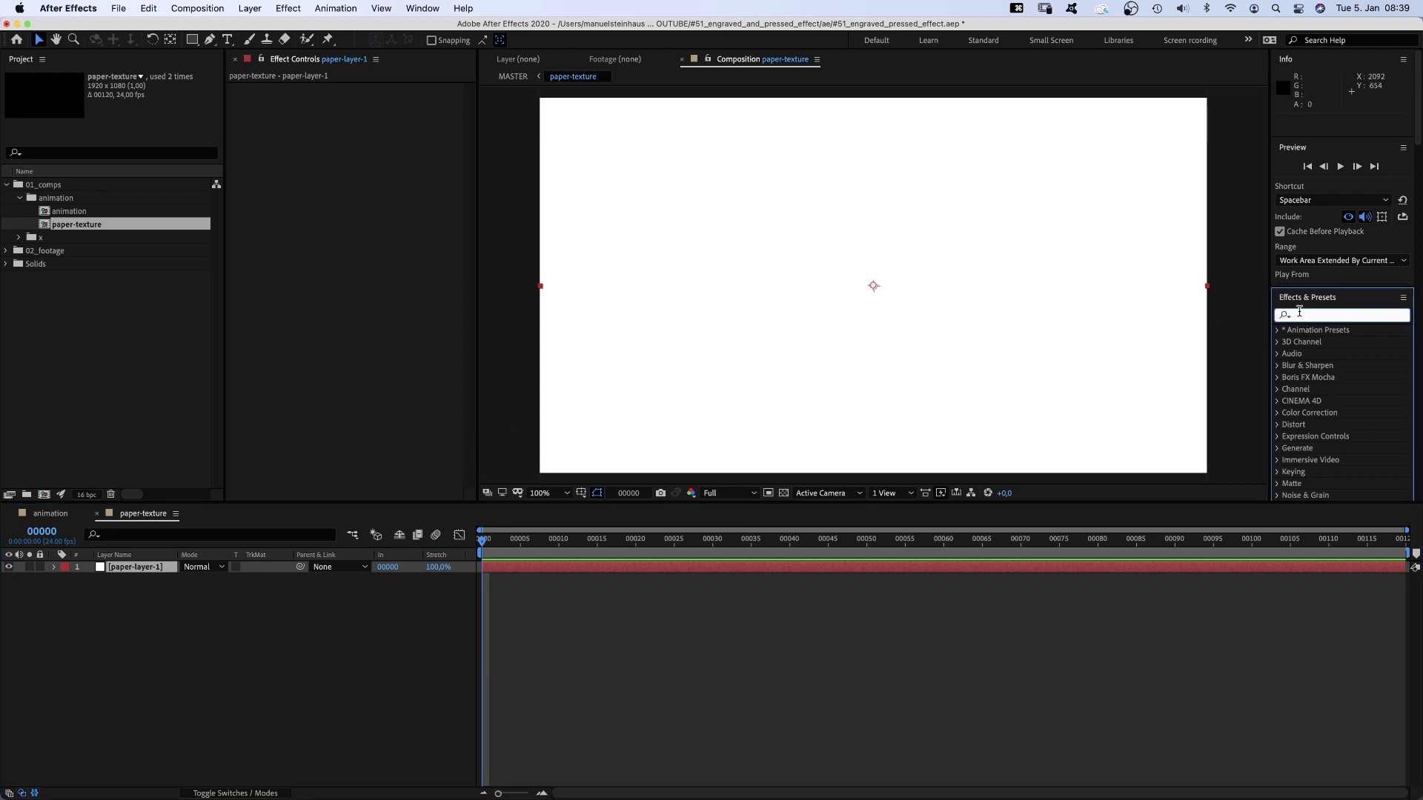
text(turbulent)
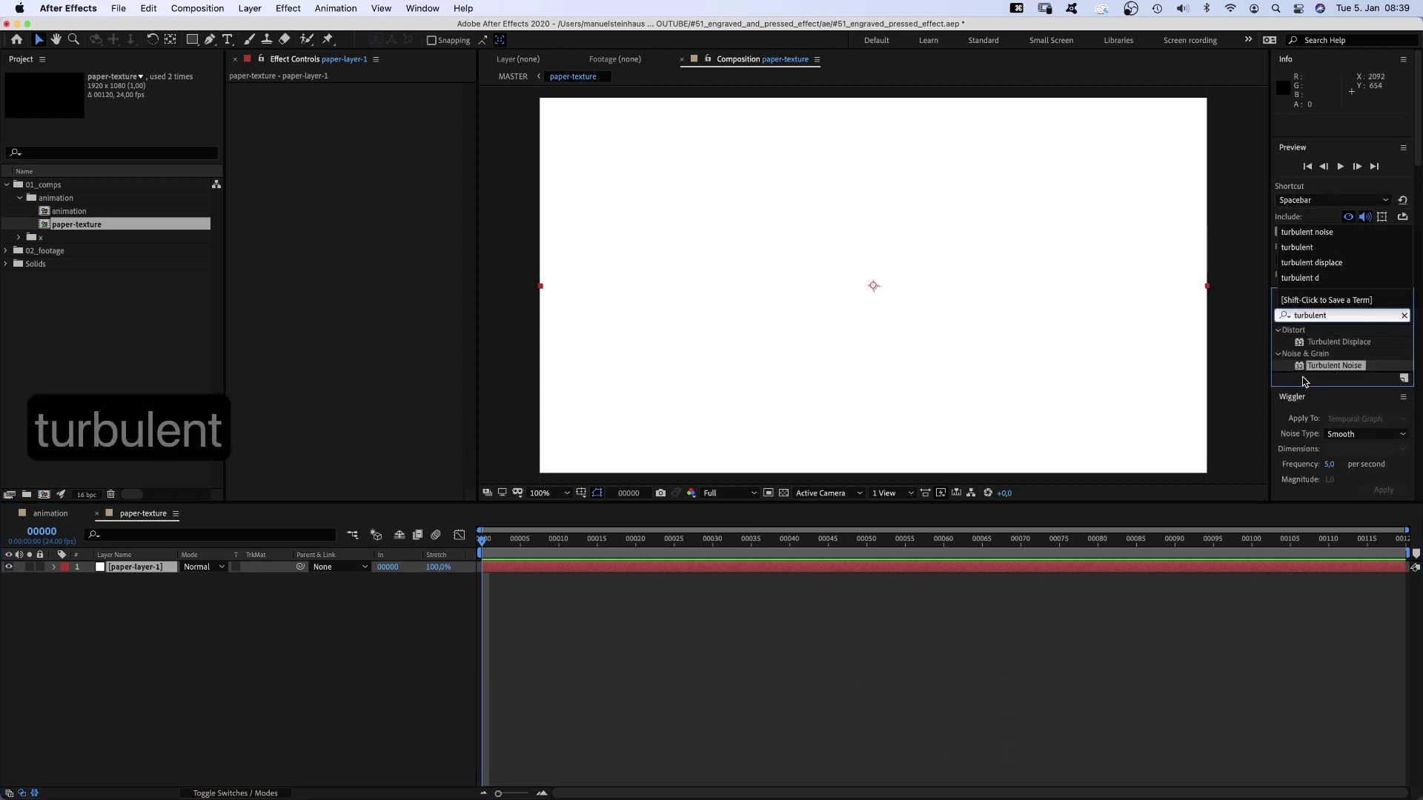
drag(1333, 365, 345, 152)
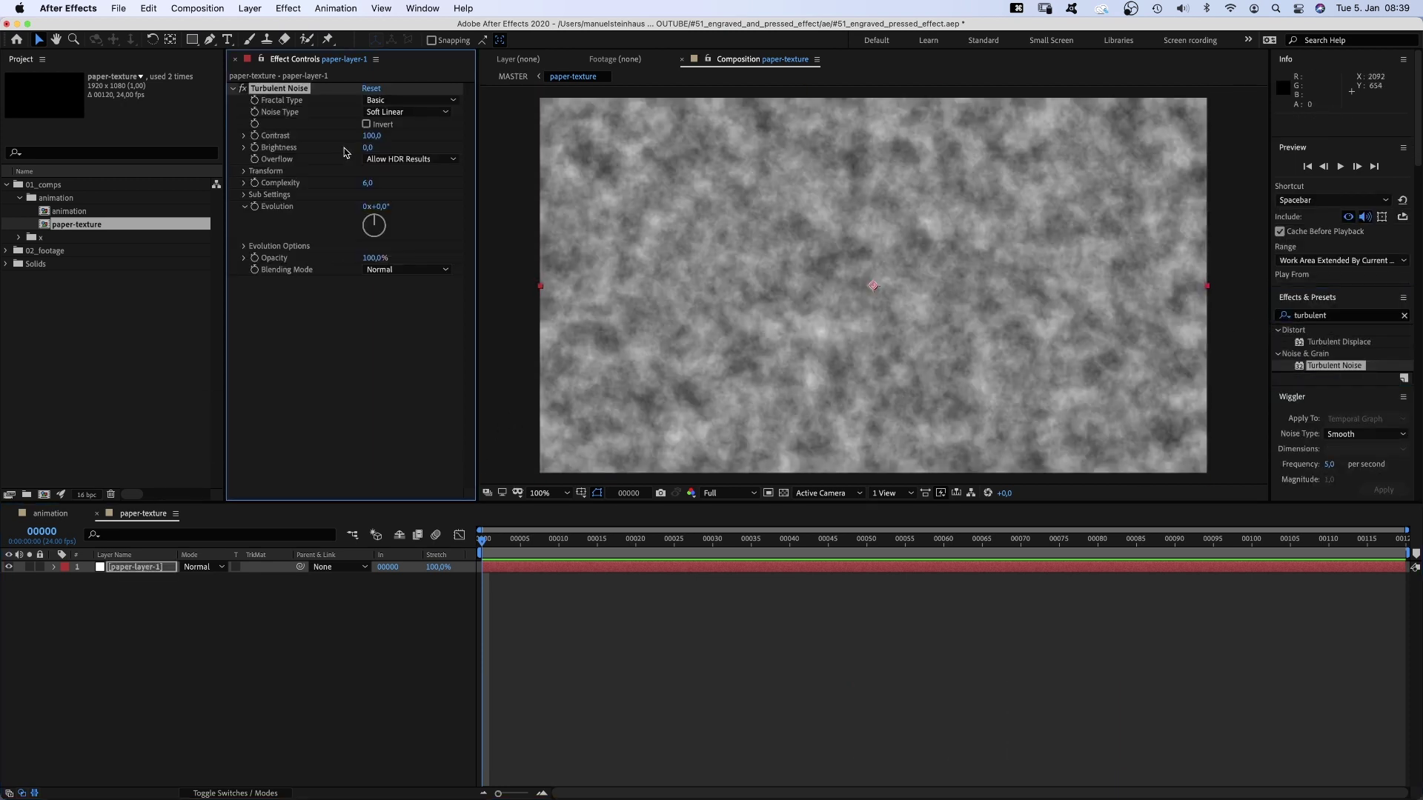
click(391, 105)
click(398, 140)
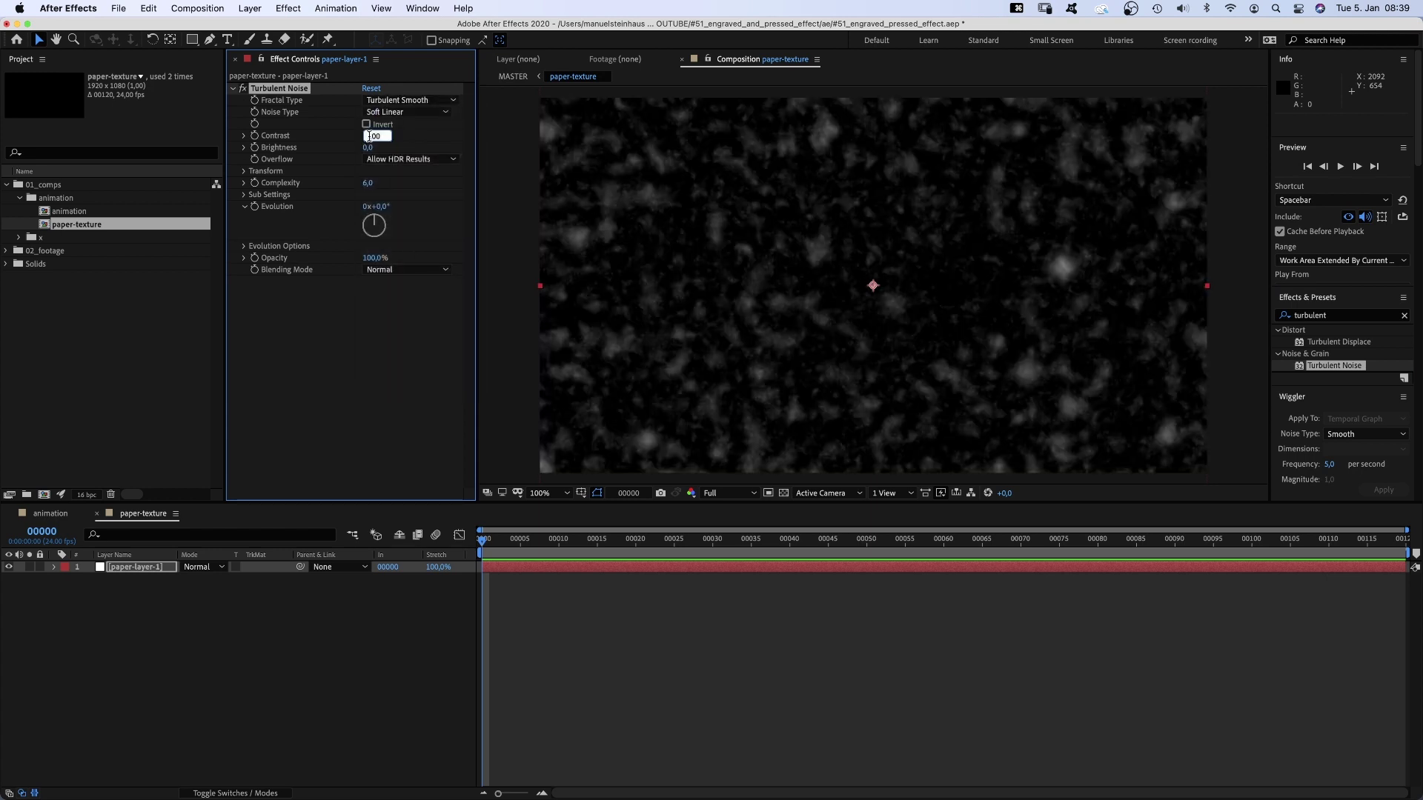
Step: Set noise Contrast 18, Brightness 90, Scale 2500, Complexity 10, then duplicate the layer
text(18)
key(Return)
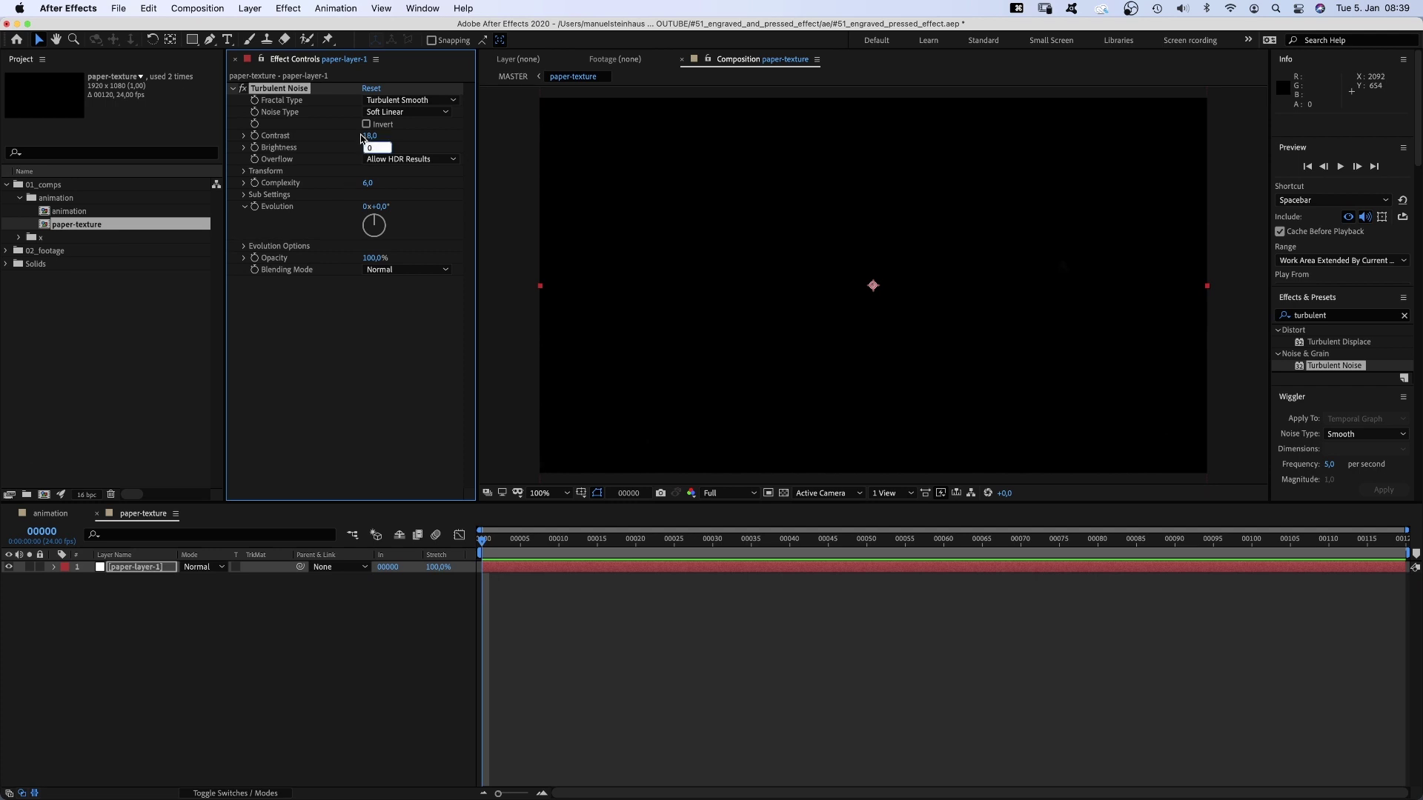
text(90)
key(Return)
click(243, 171)
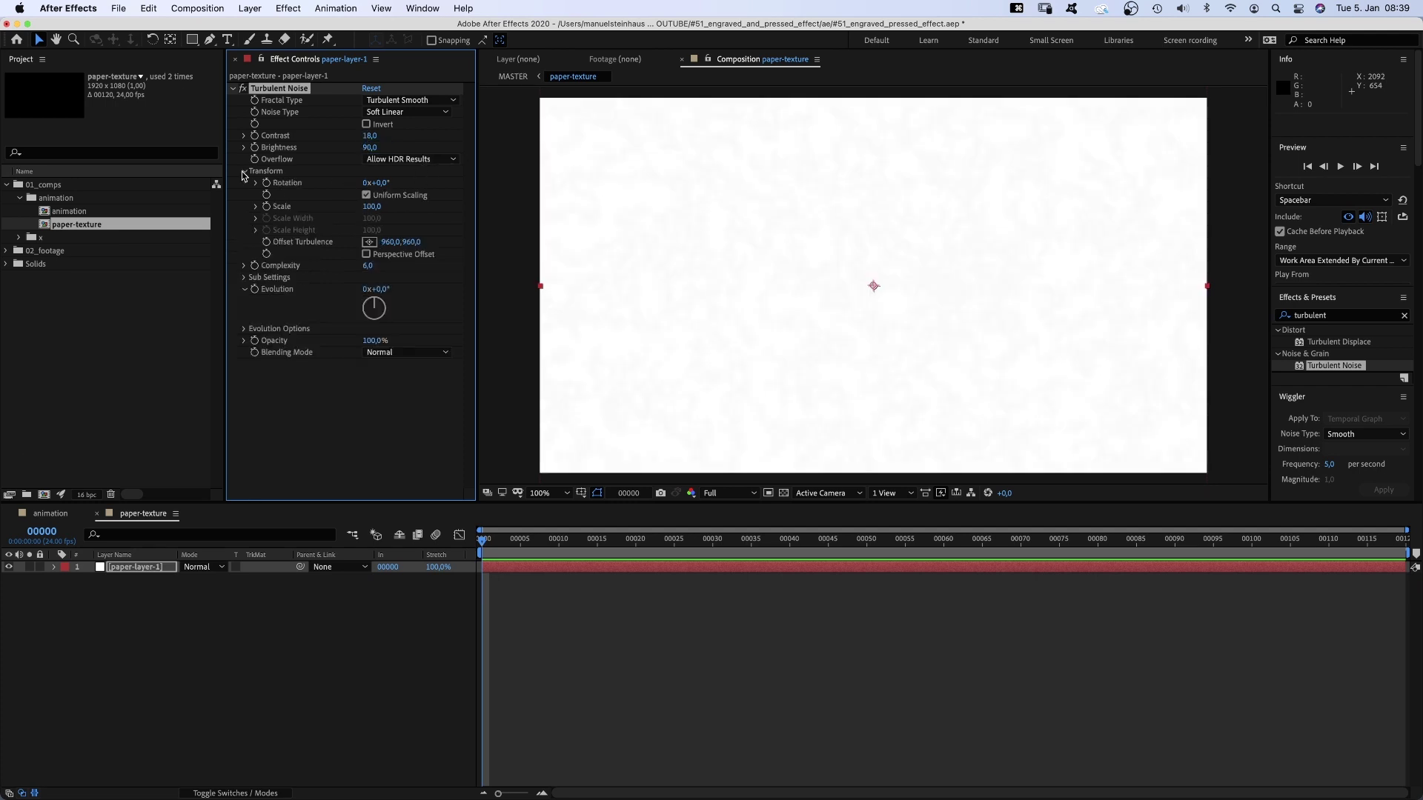
text(2500)
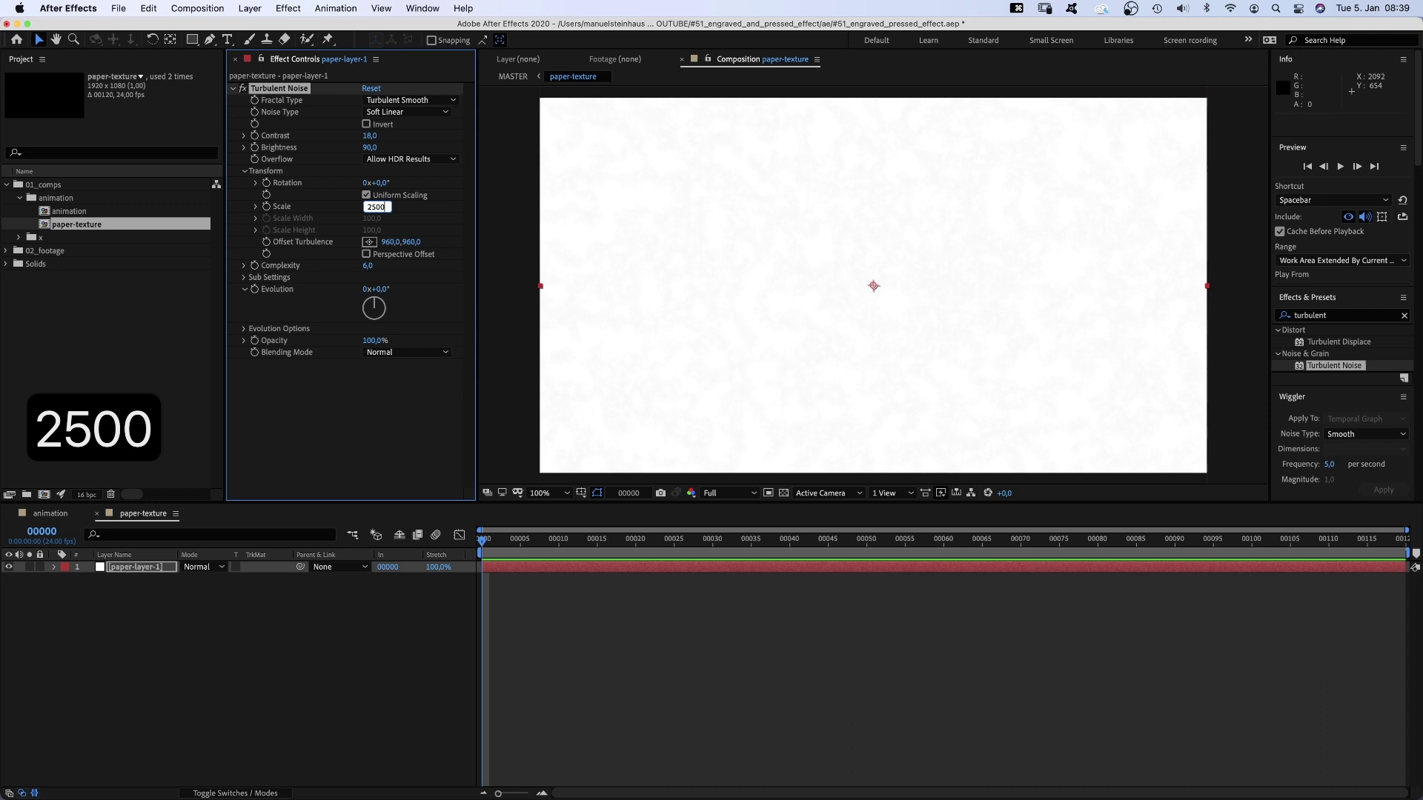
key(Return)
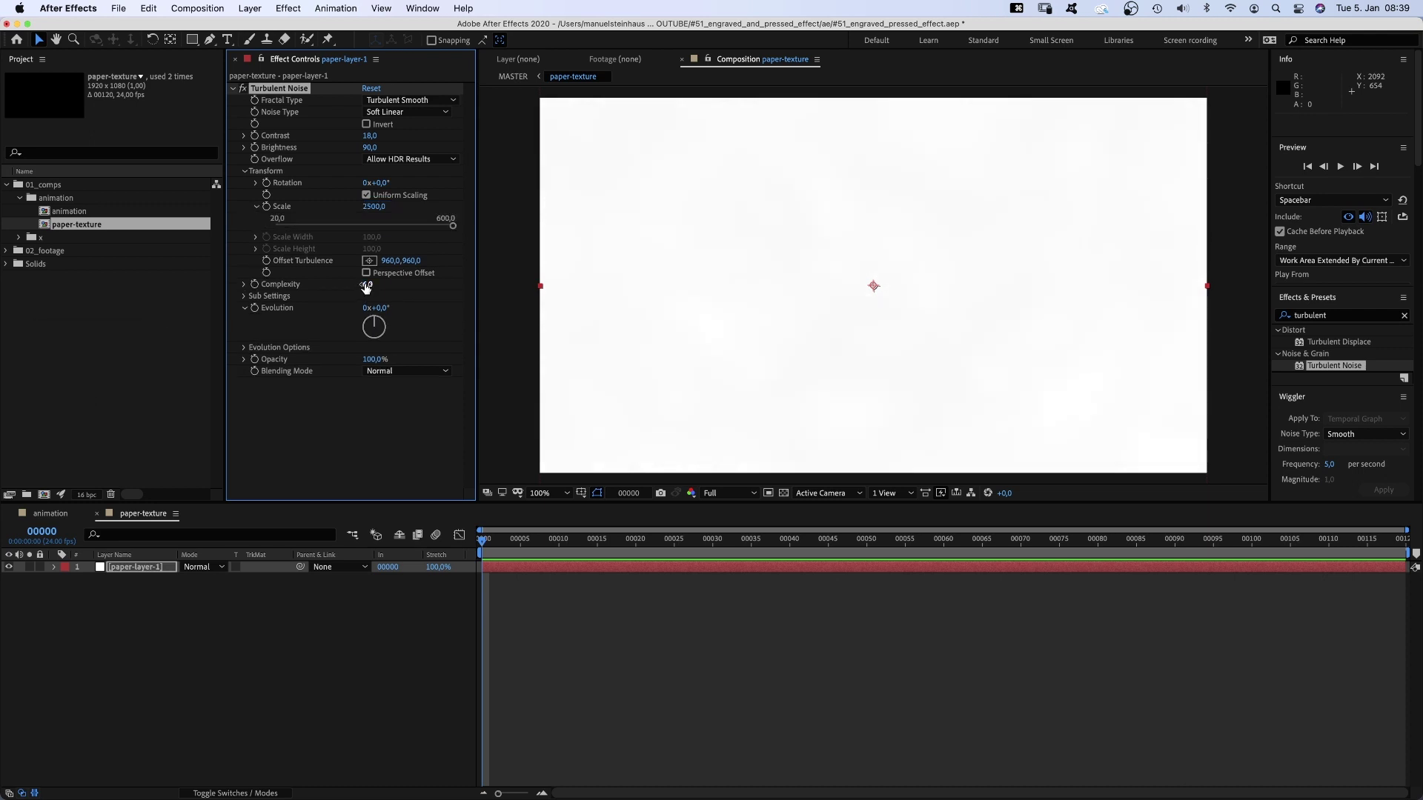
text(10)
key(Return)
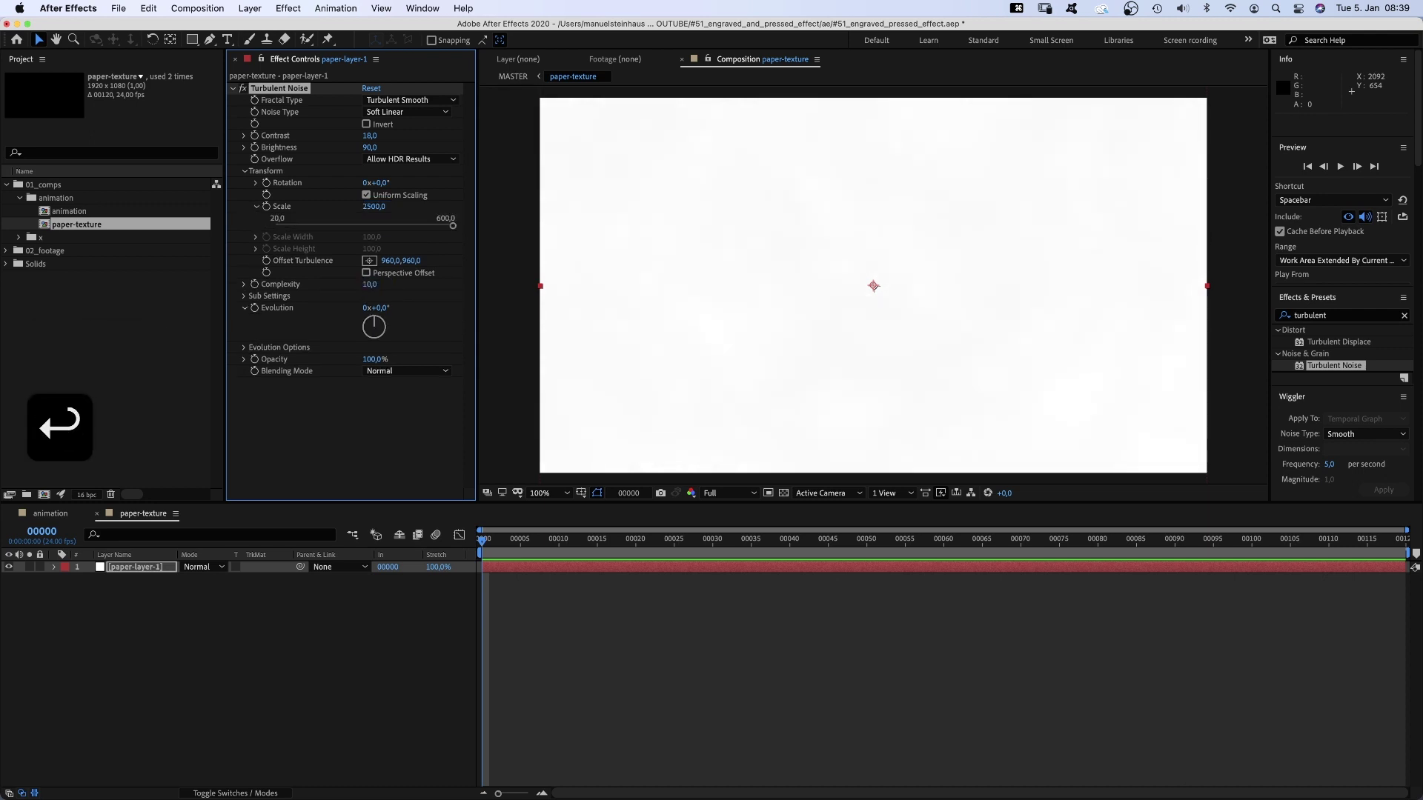
click(123, 569)
key(super+d)
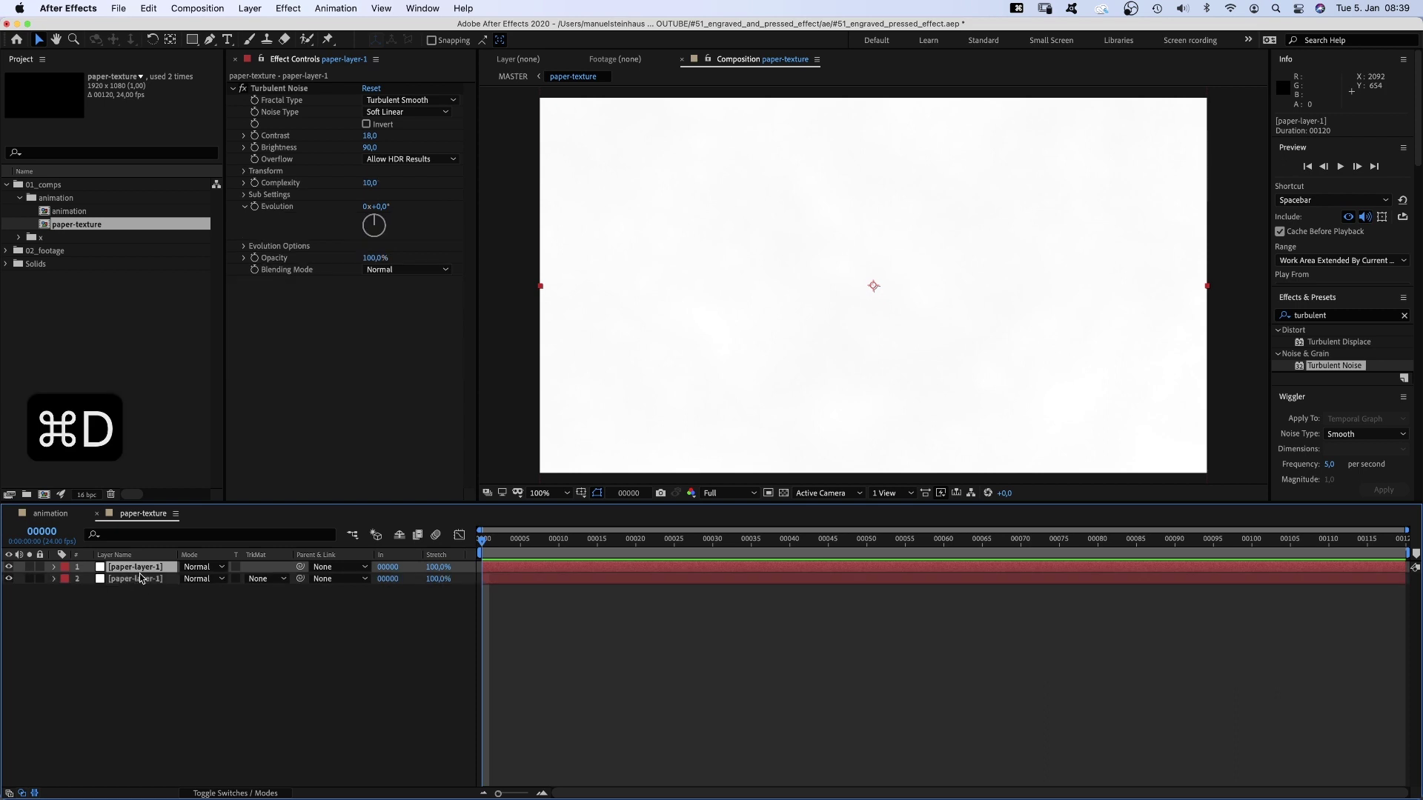
Step: Rename the duplicated layer to paper-layer-2
key(Return)
key(BackSpace)
key(BackSpace)
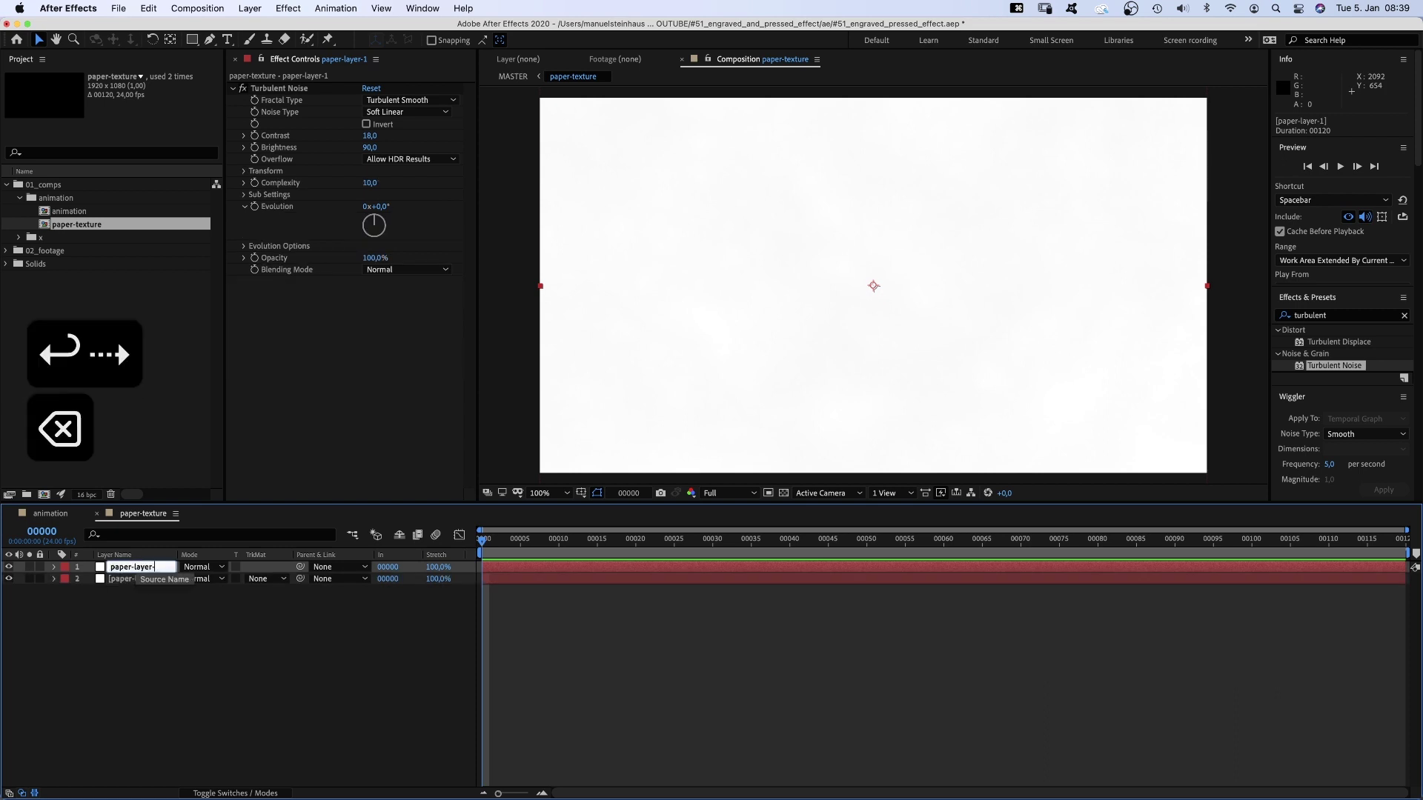
text(-2)
key(Return)
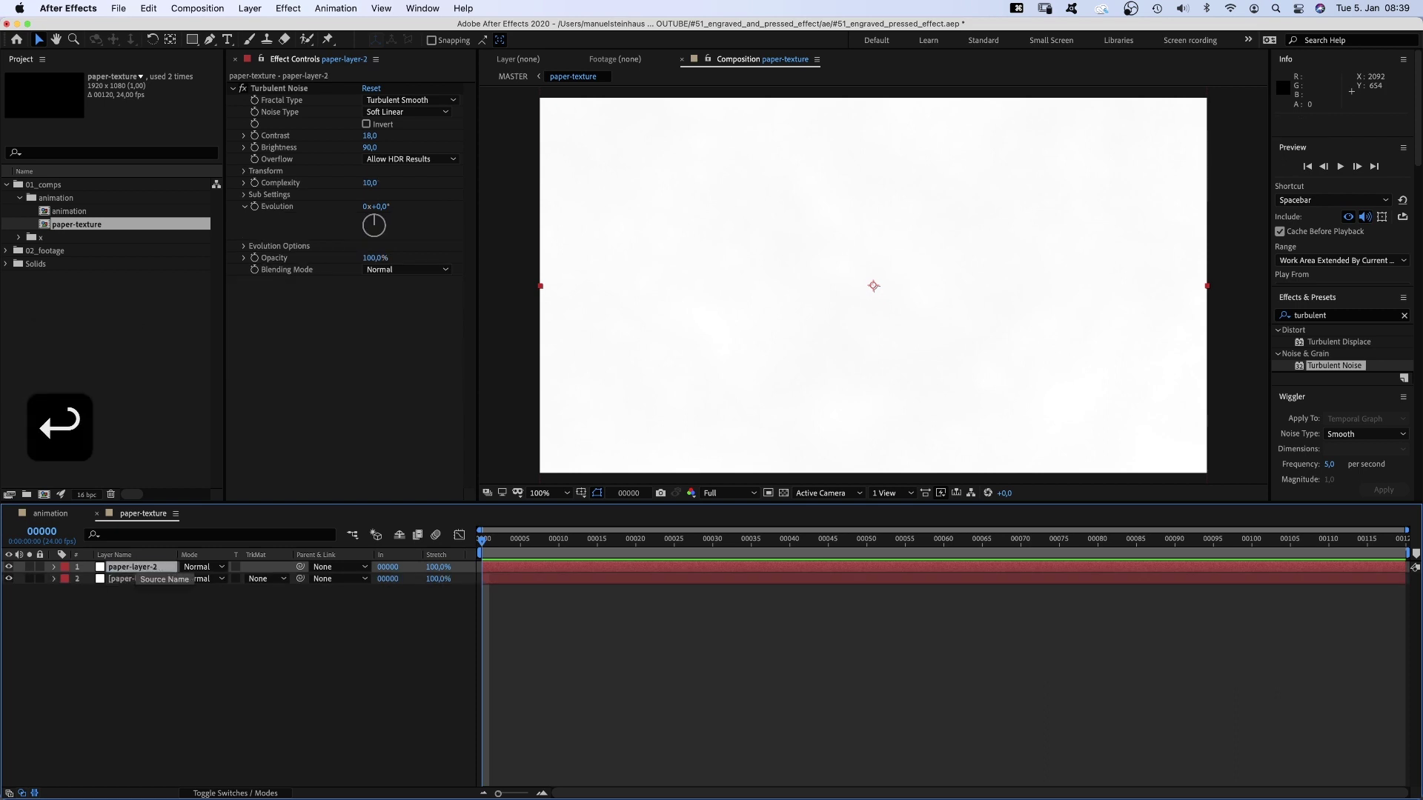
Step: Pick-whip paper-layer-2's Turbulent Noise Evolution to paper-layer-1's Evolution
click(54, 579)
click(66, 591)
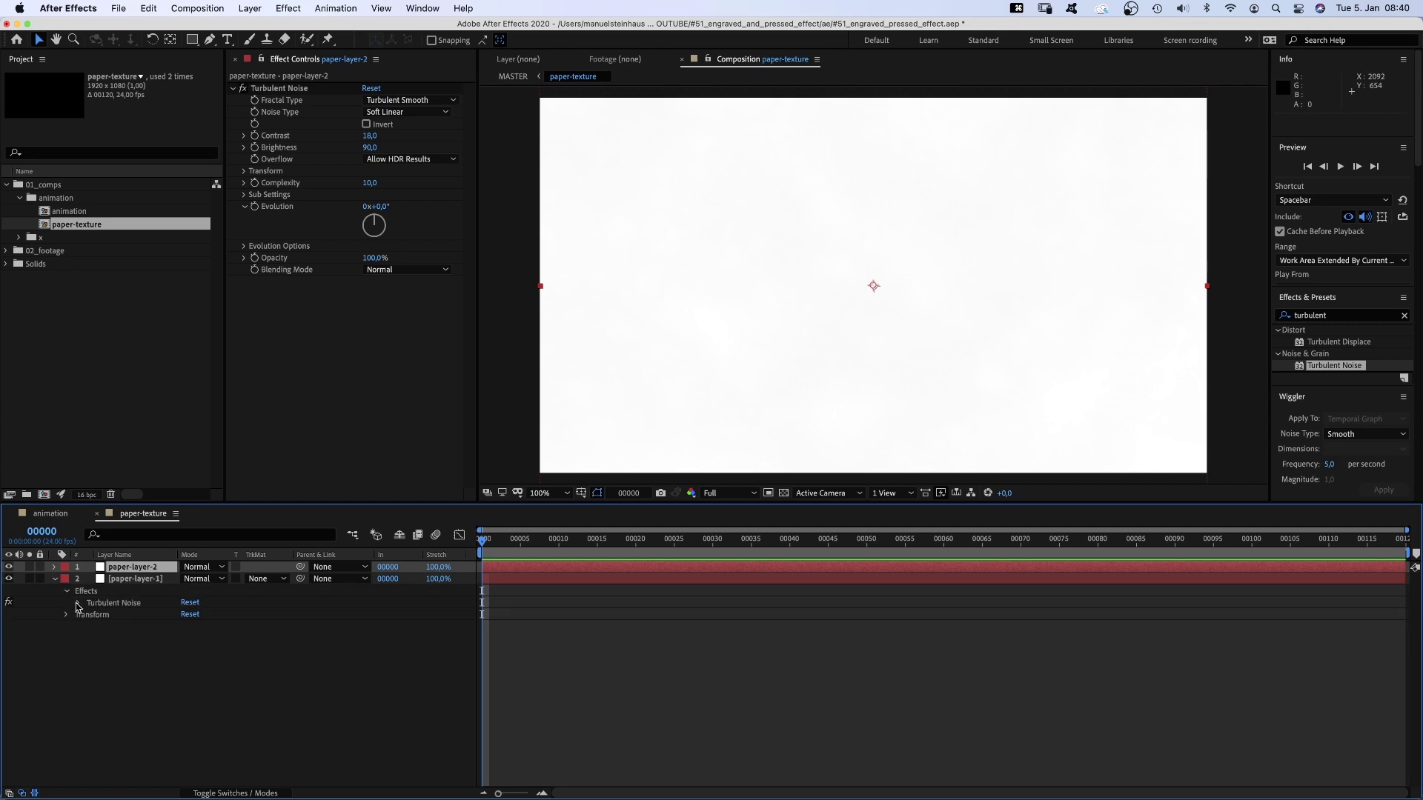
click(78, 602)
click(54, 567)
click(66, 578)
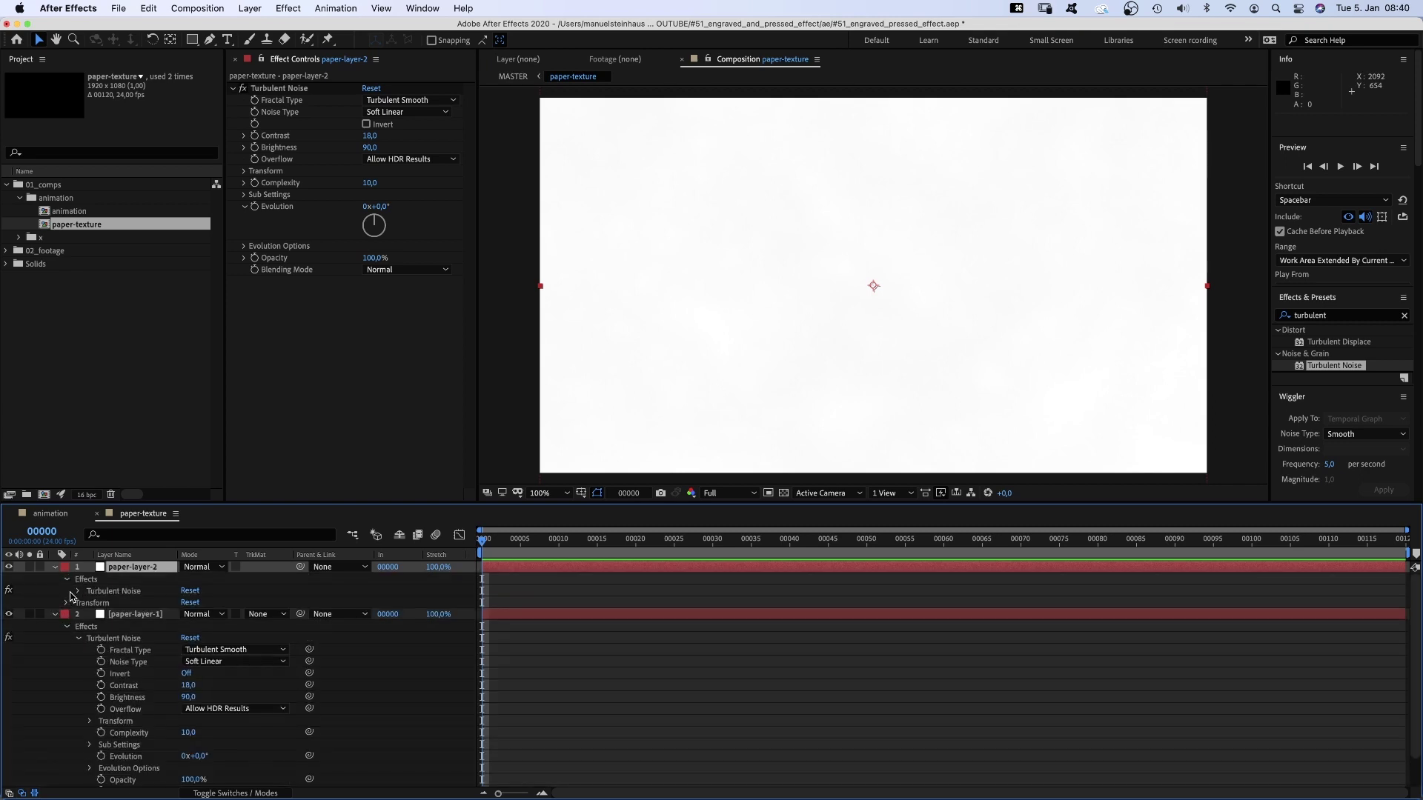
click(79, 590)
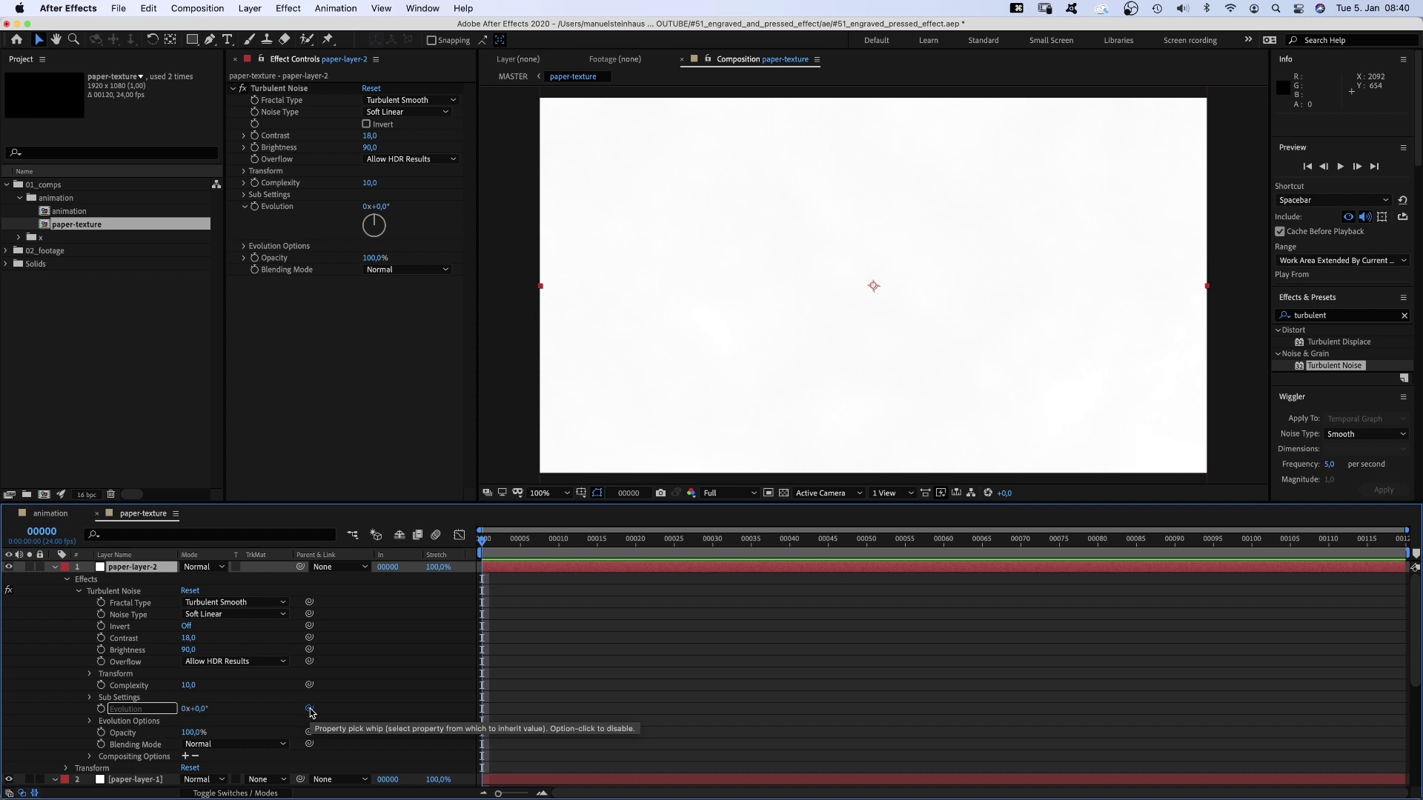
drag(303, 714, 262, 760)
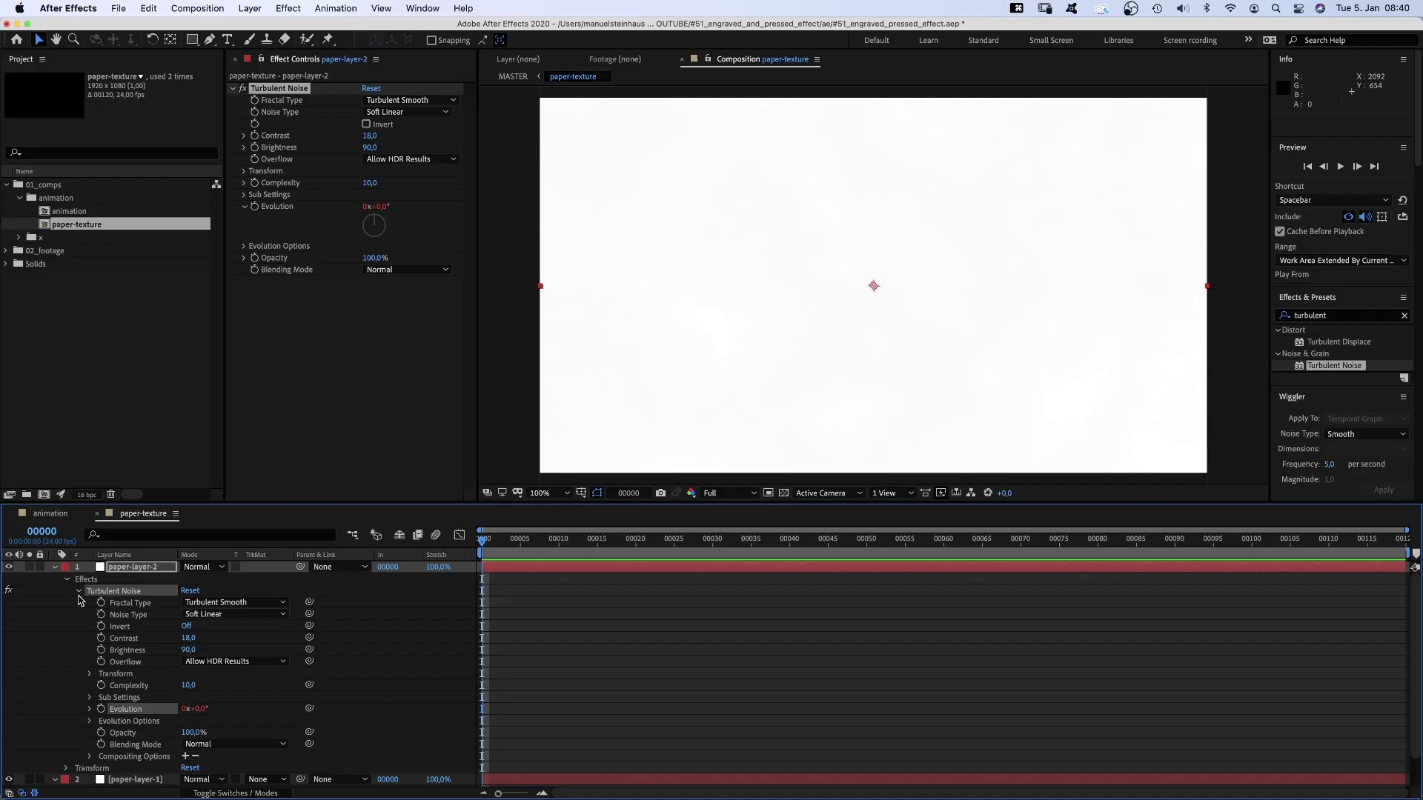
Step: Set paper-layer-2's noise Contrast to 55 and Brightness to 92
click(54, 567)
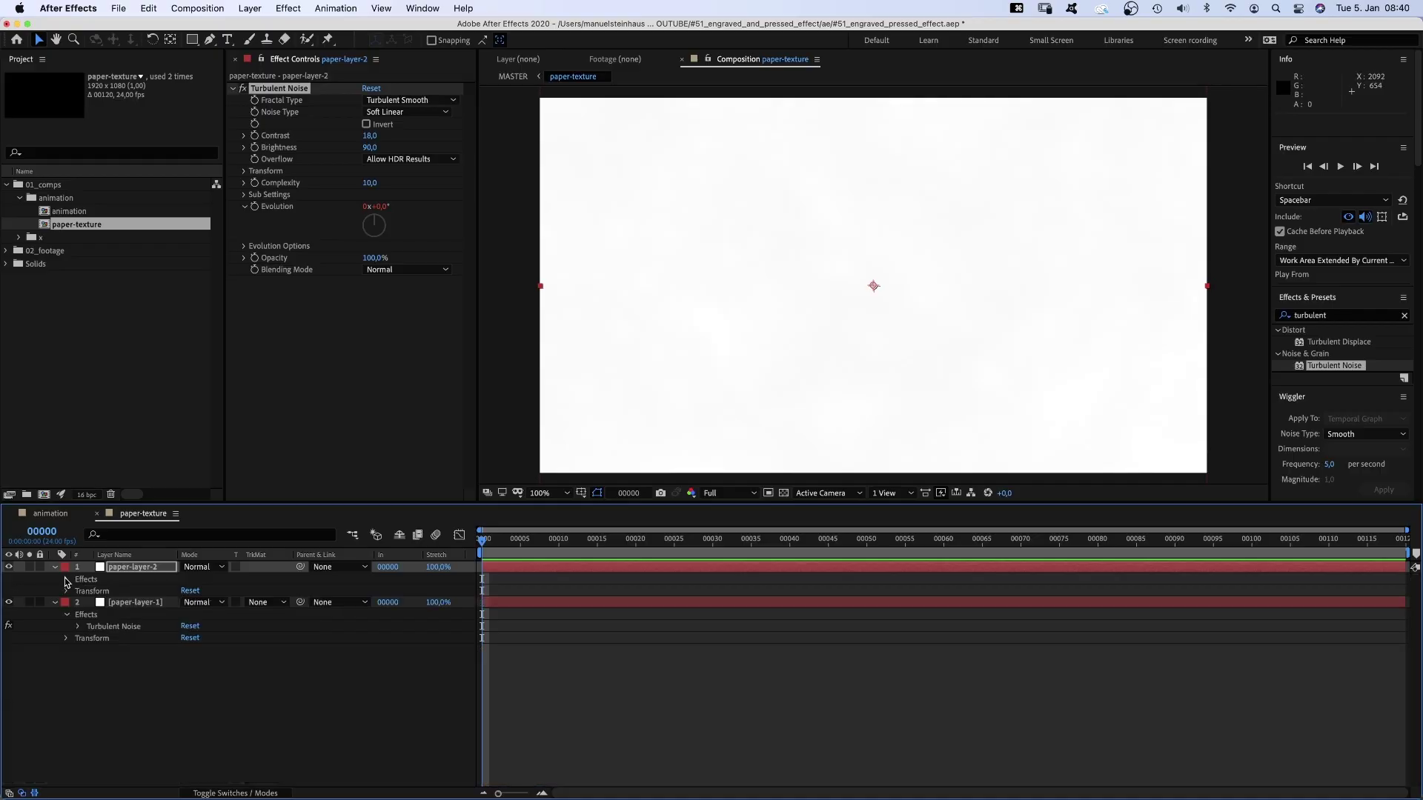
click(54, 579)
click(134, 569)
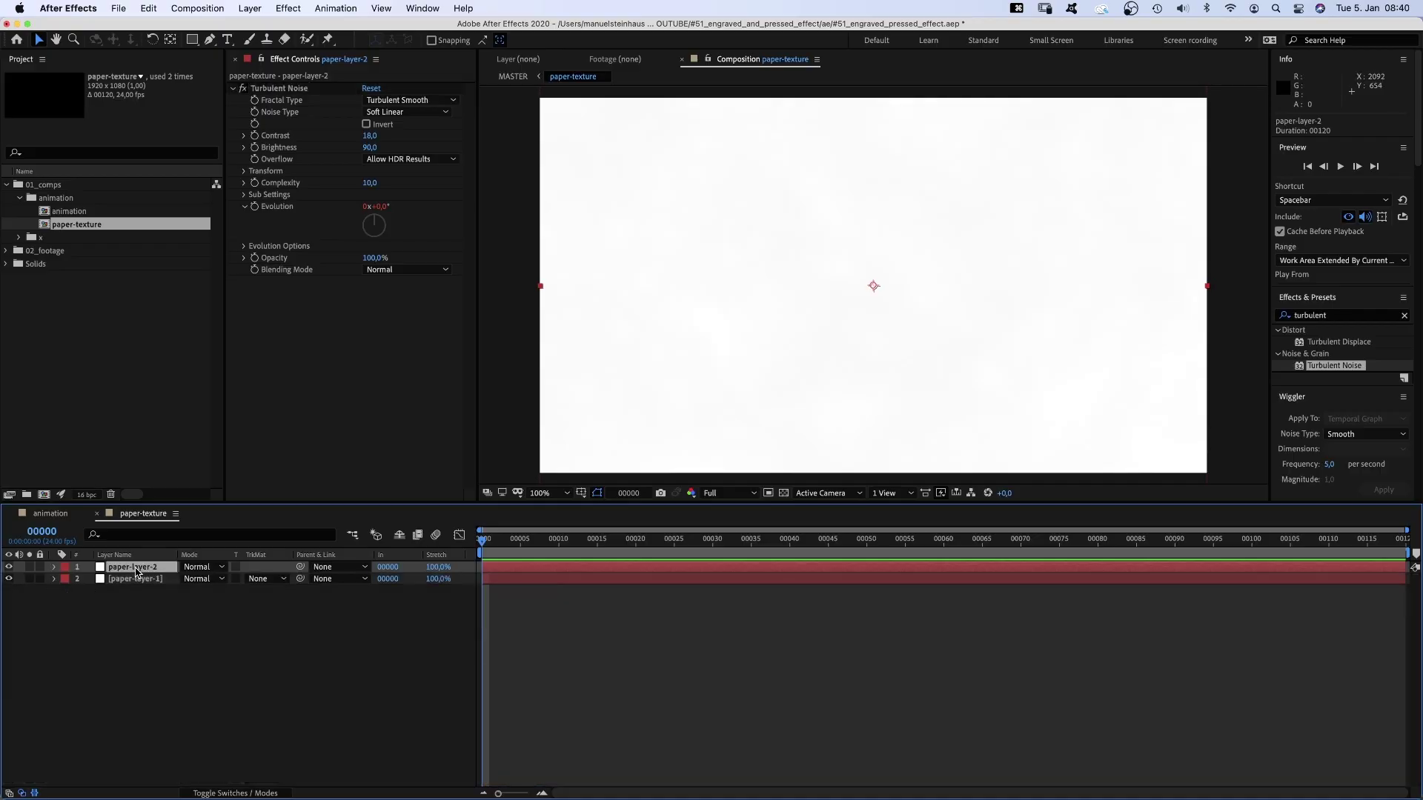
click(368, 136)
text(55)
key(Return)
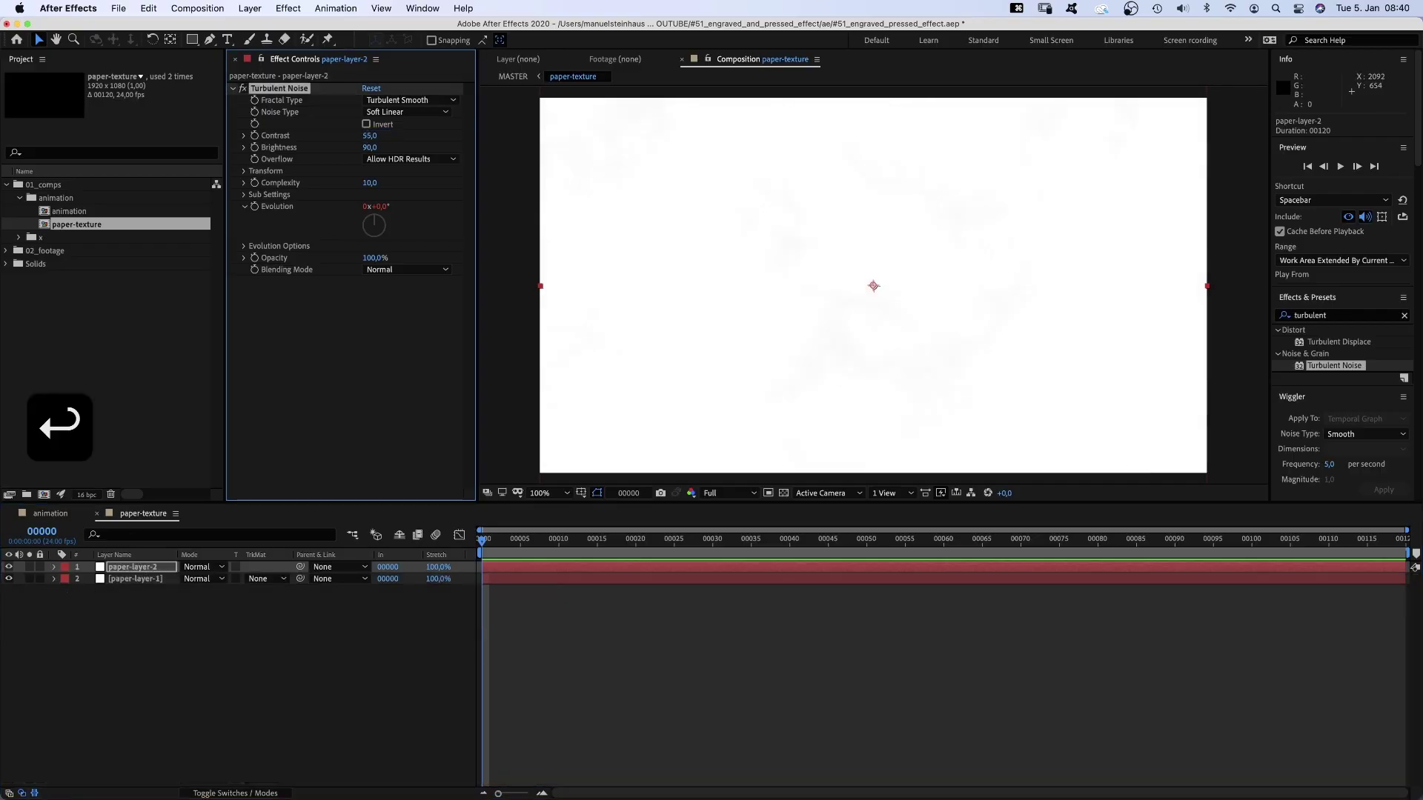
text(92)
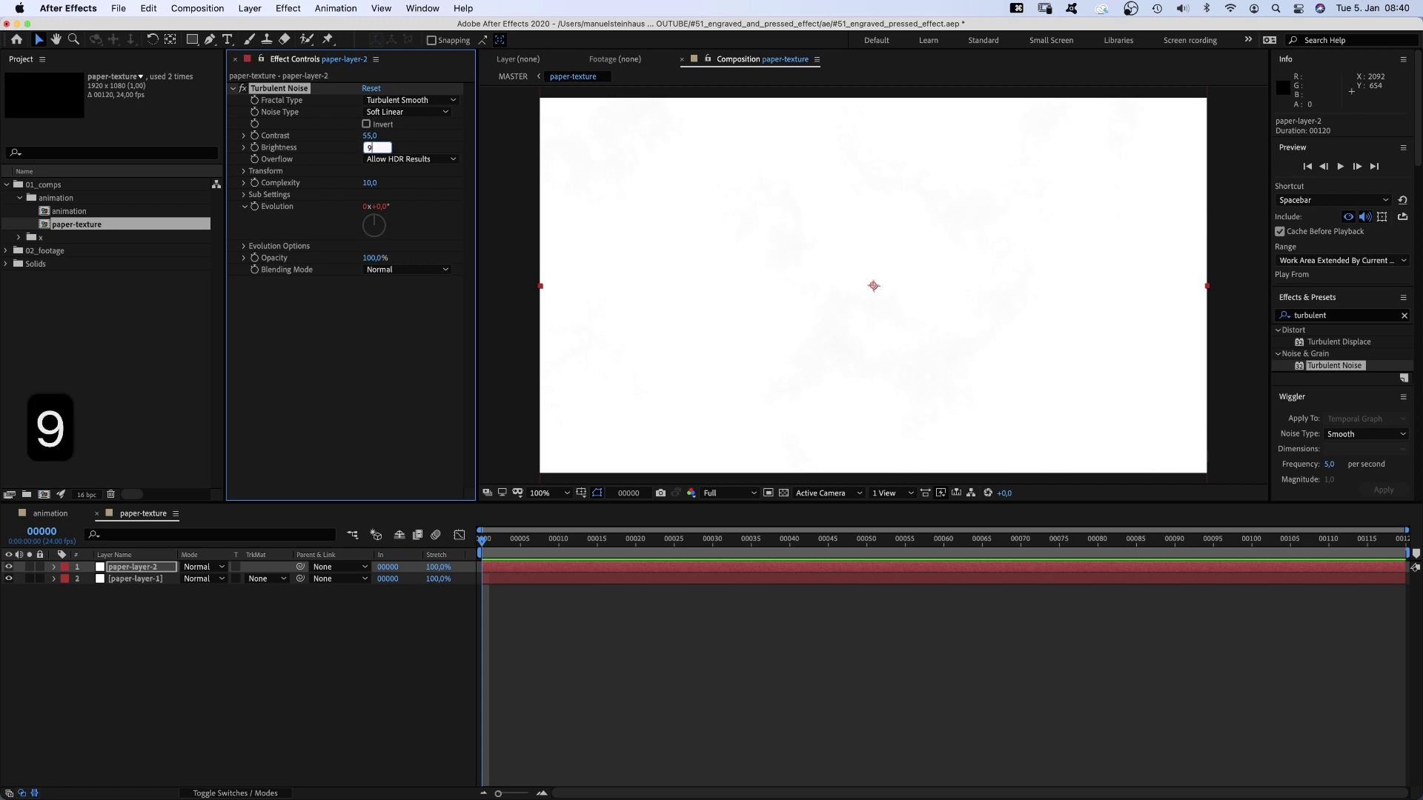
key(Return)
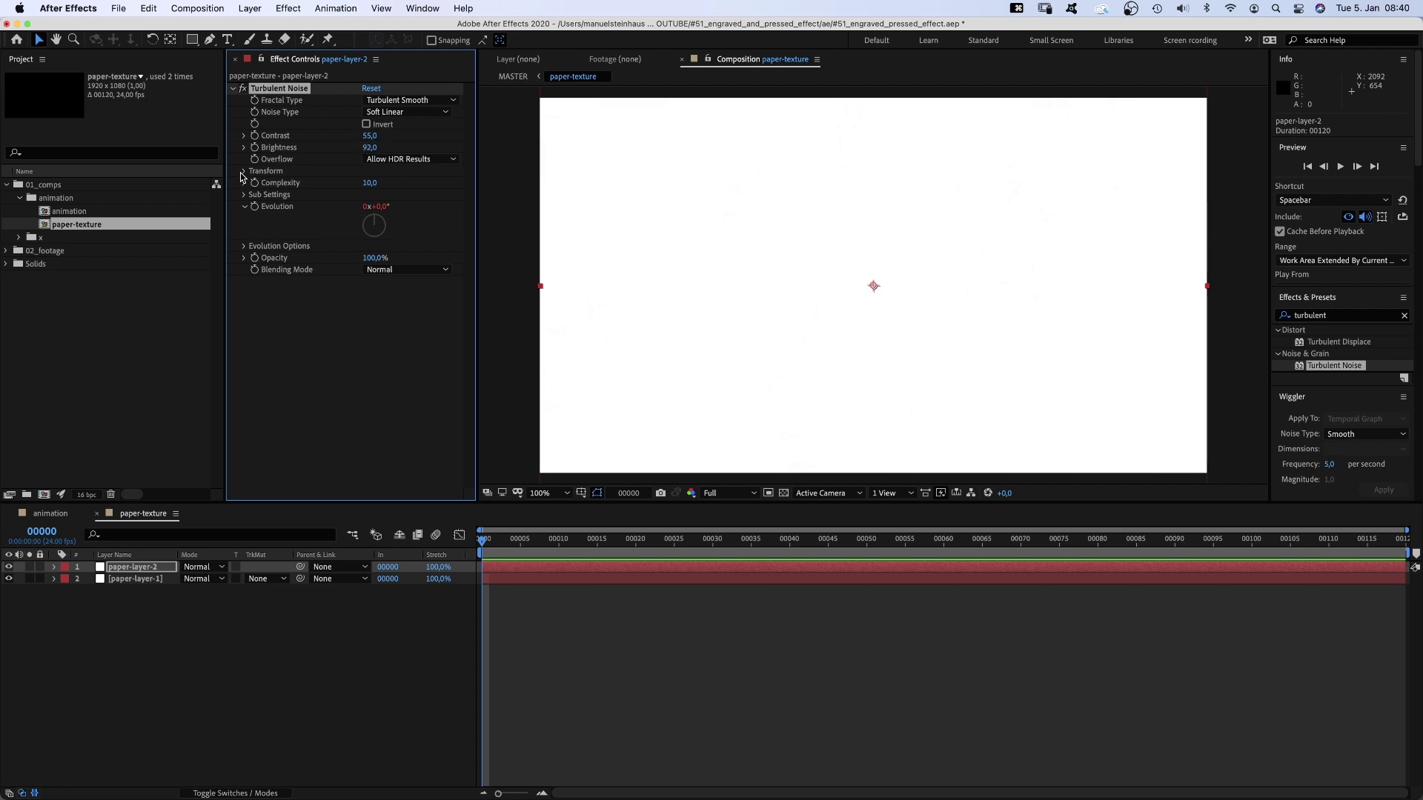
Step: Set its noise Scale to 325 and Opacity to 65%, and blend it in Multiply mode
click(243, 172)
text(325)
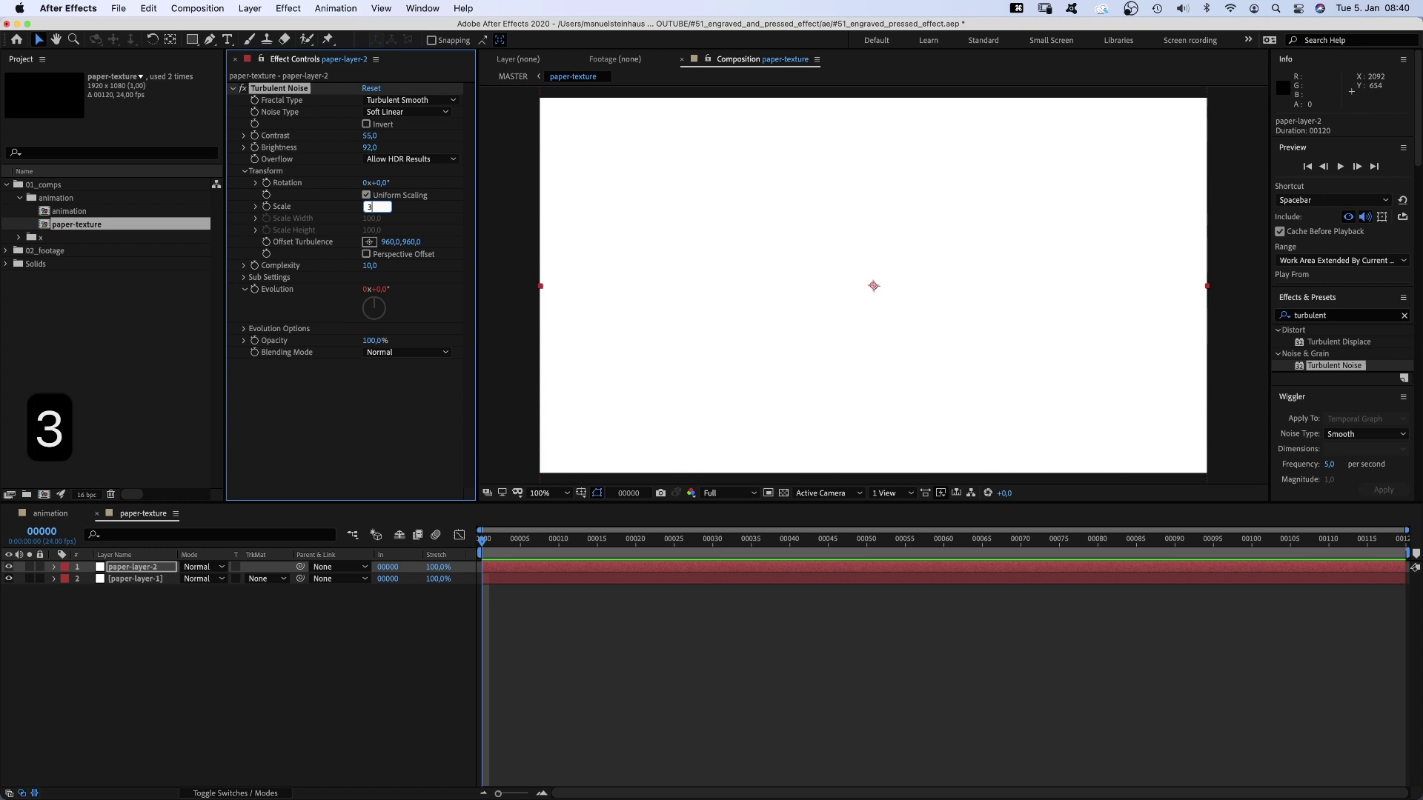
key(Return)
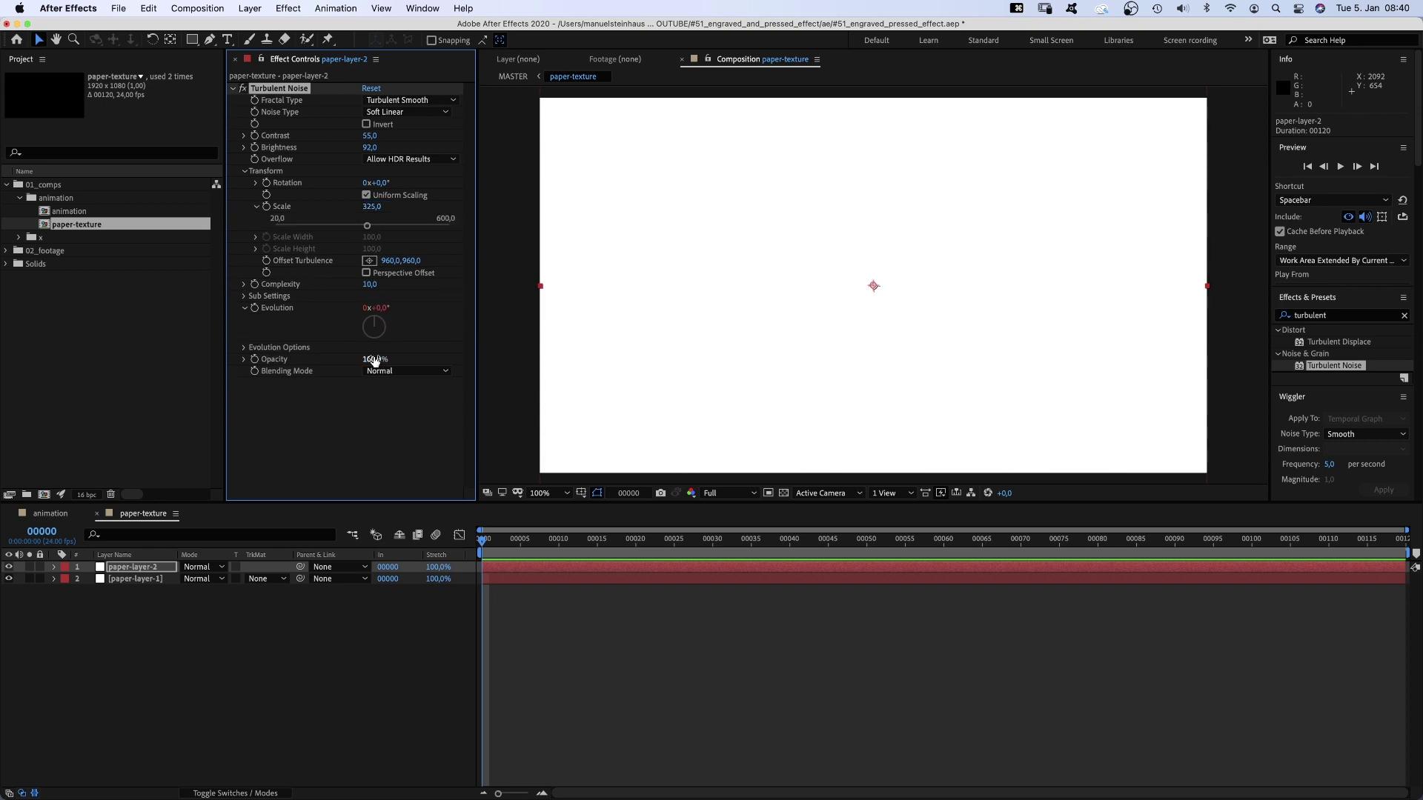
text(65)
key(Return)
click(207, 567)
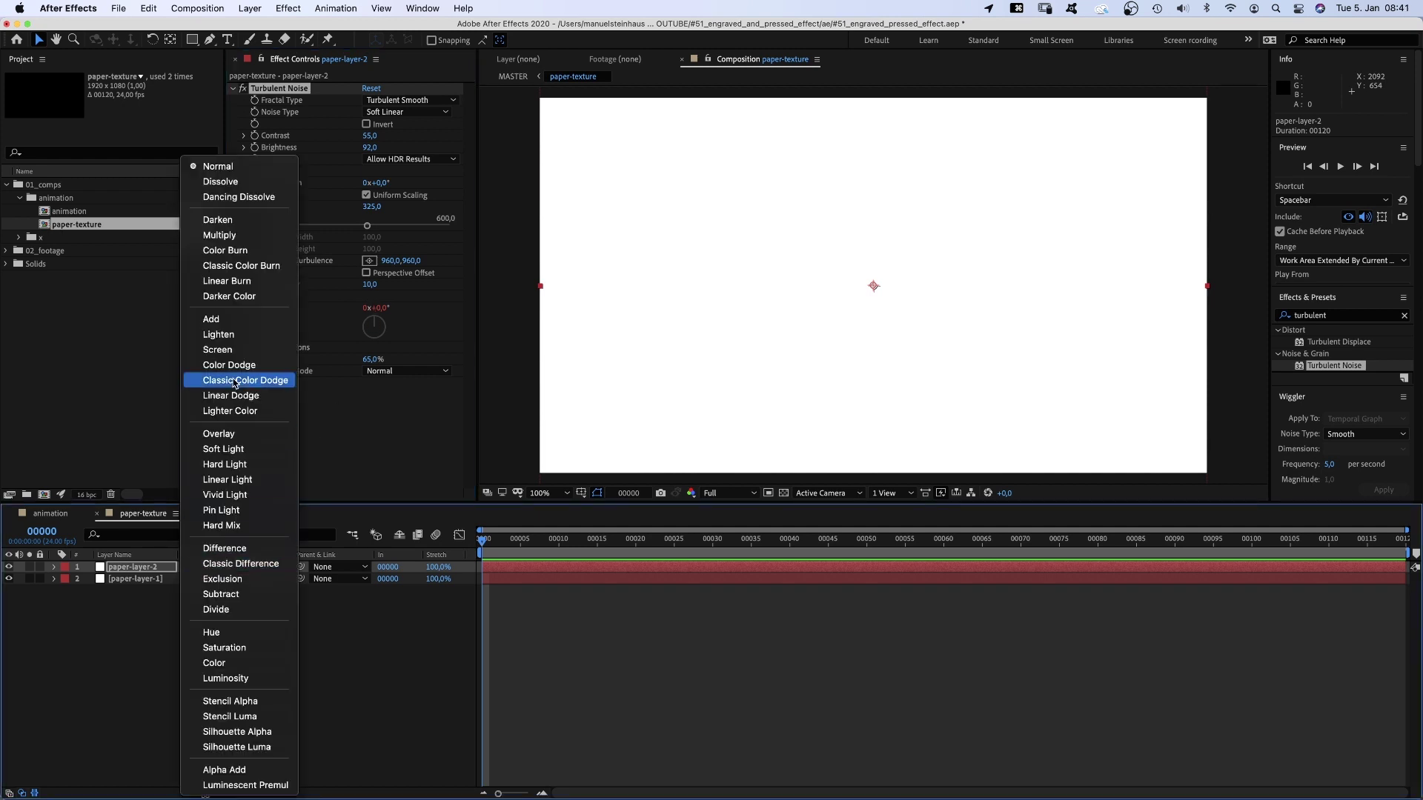
click(263, 240)
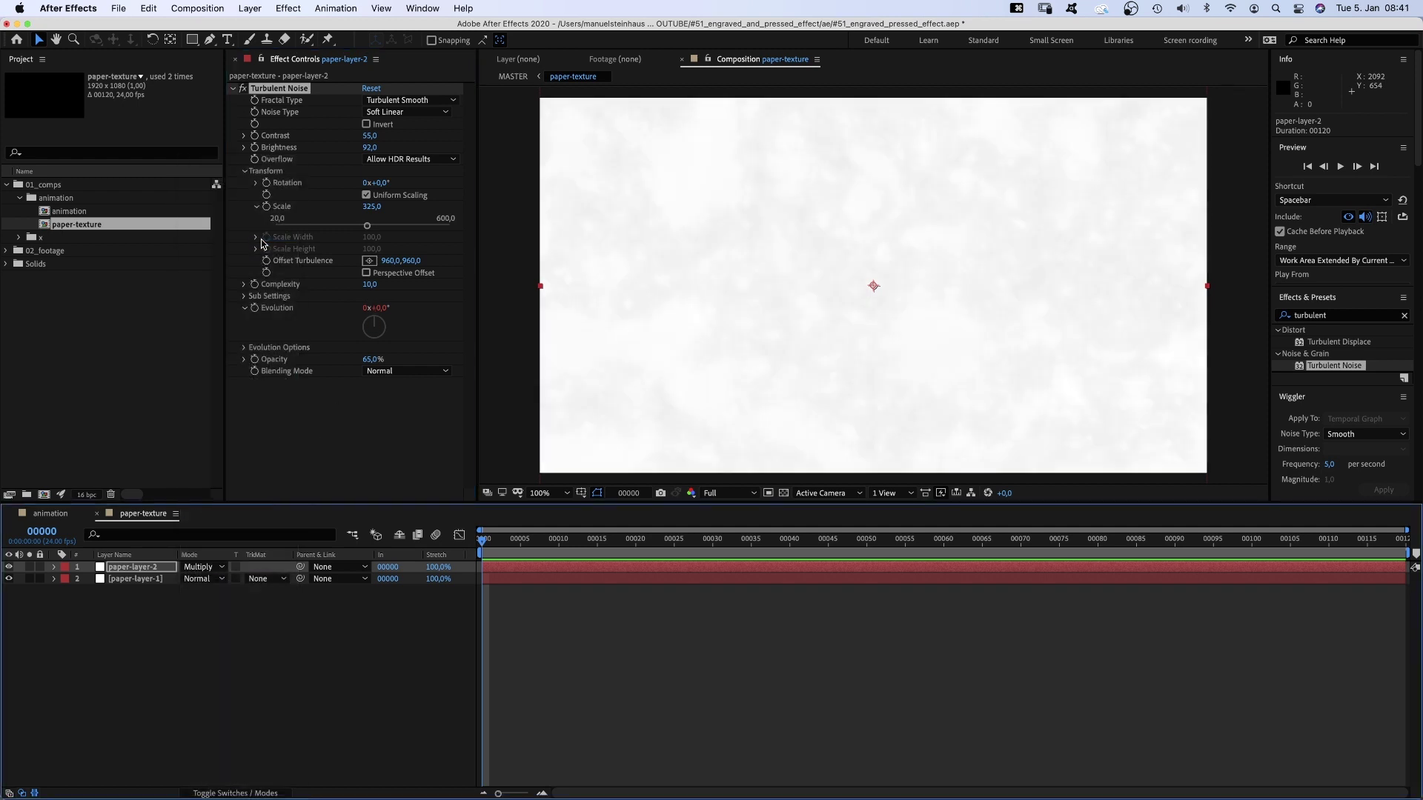
Step: Duplicate the noise layer as paper-layer-3 with Turbulent Basic, Contrast 25 and Brightness 95
click(140, 569)
key(super+d)
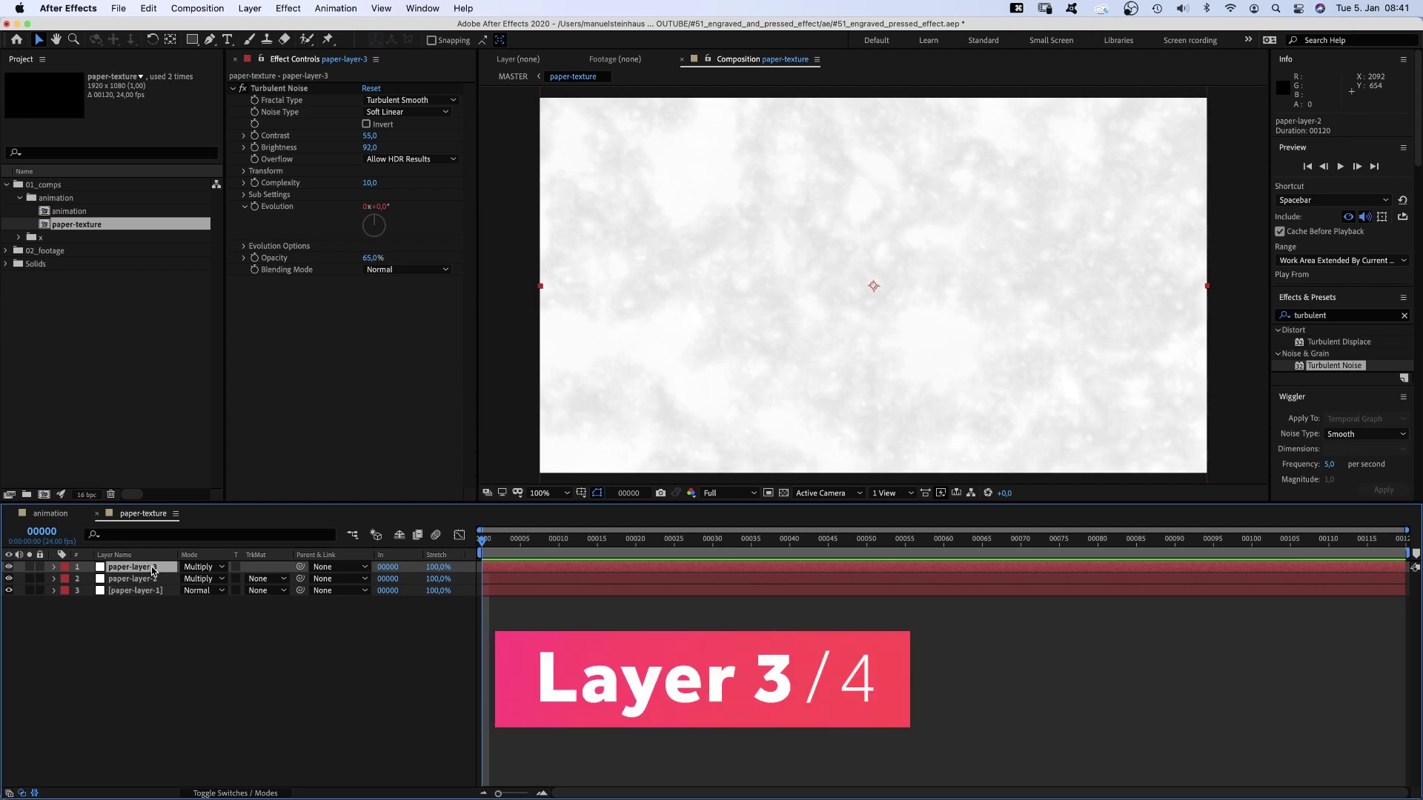
click(411, 100)
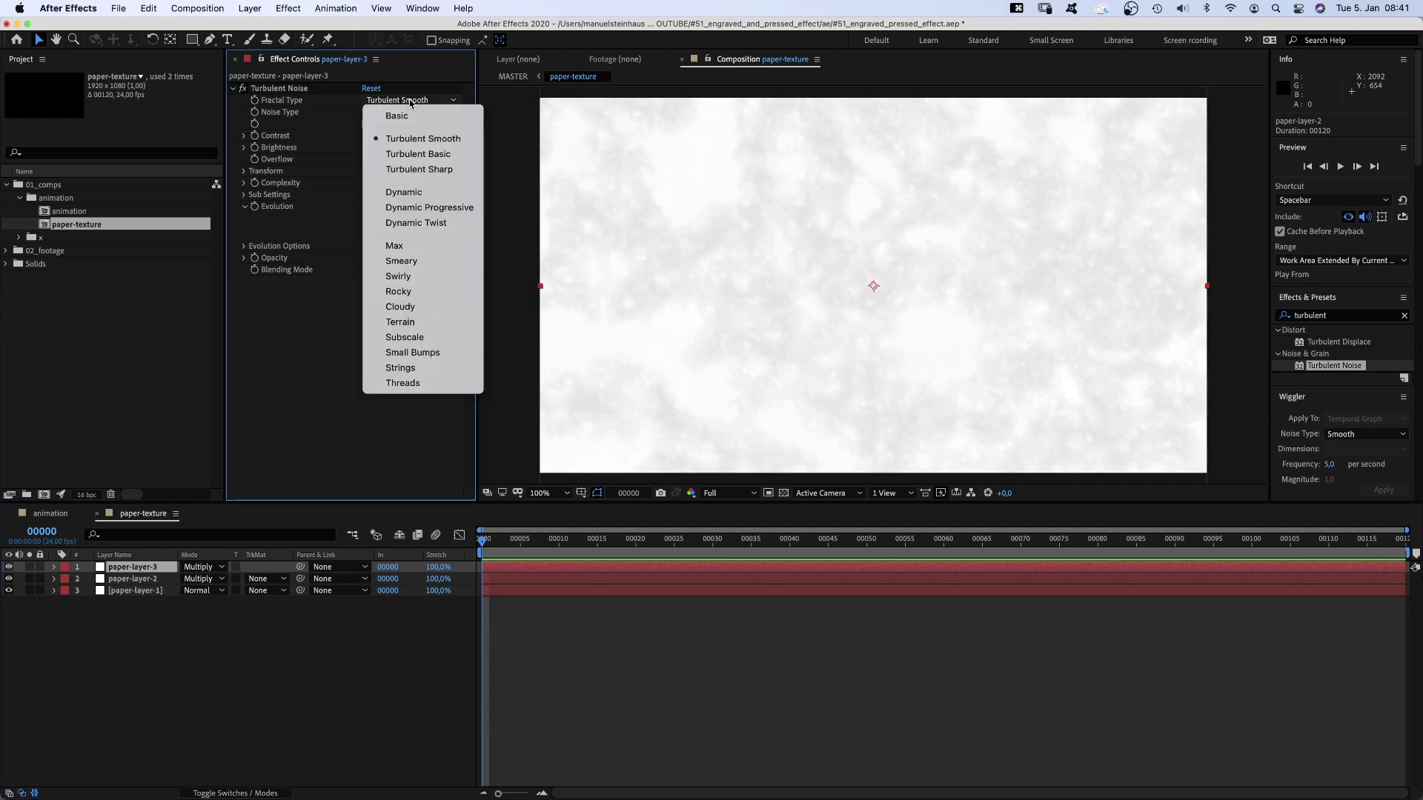
click(412, 151)
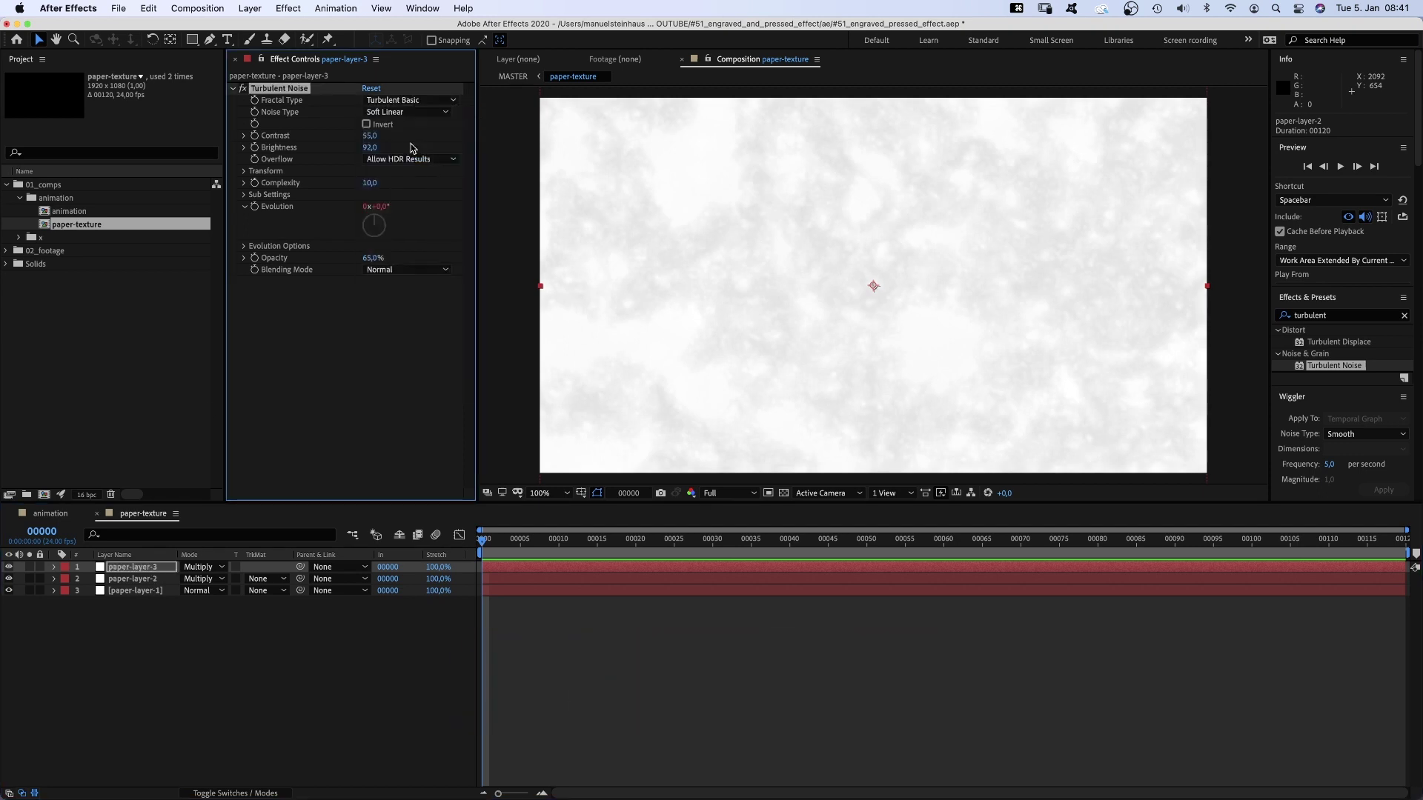
text(25)
key(Return)
click(369, 147)
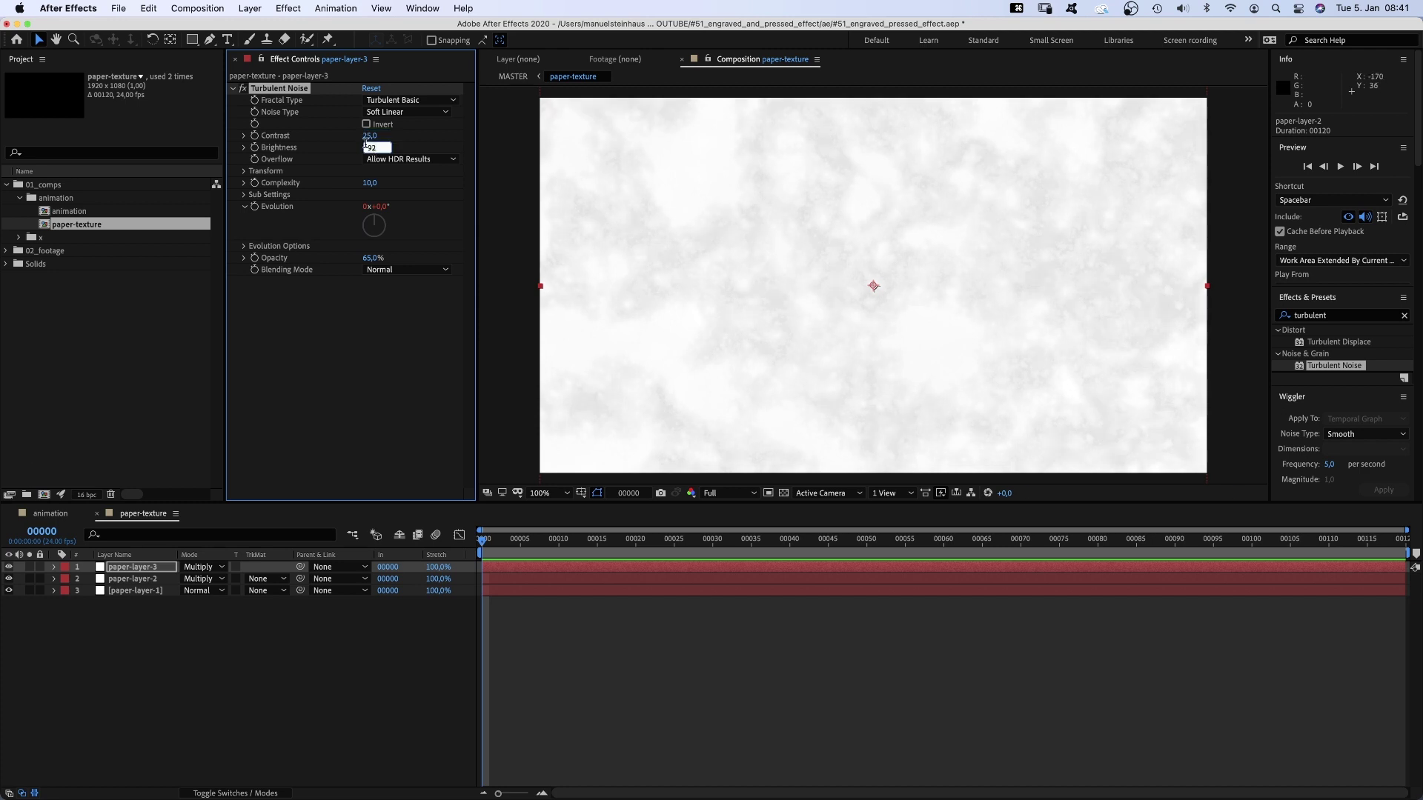
text(95)
key(Return)
Step: Set paper-layer-3's noise Scale to 15 and Opacity to 100%, then duplicate it as paper-layer-4
click(245, 172)
text(15)
key(Return)
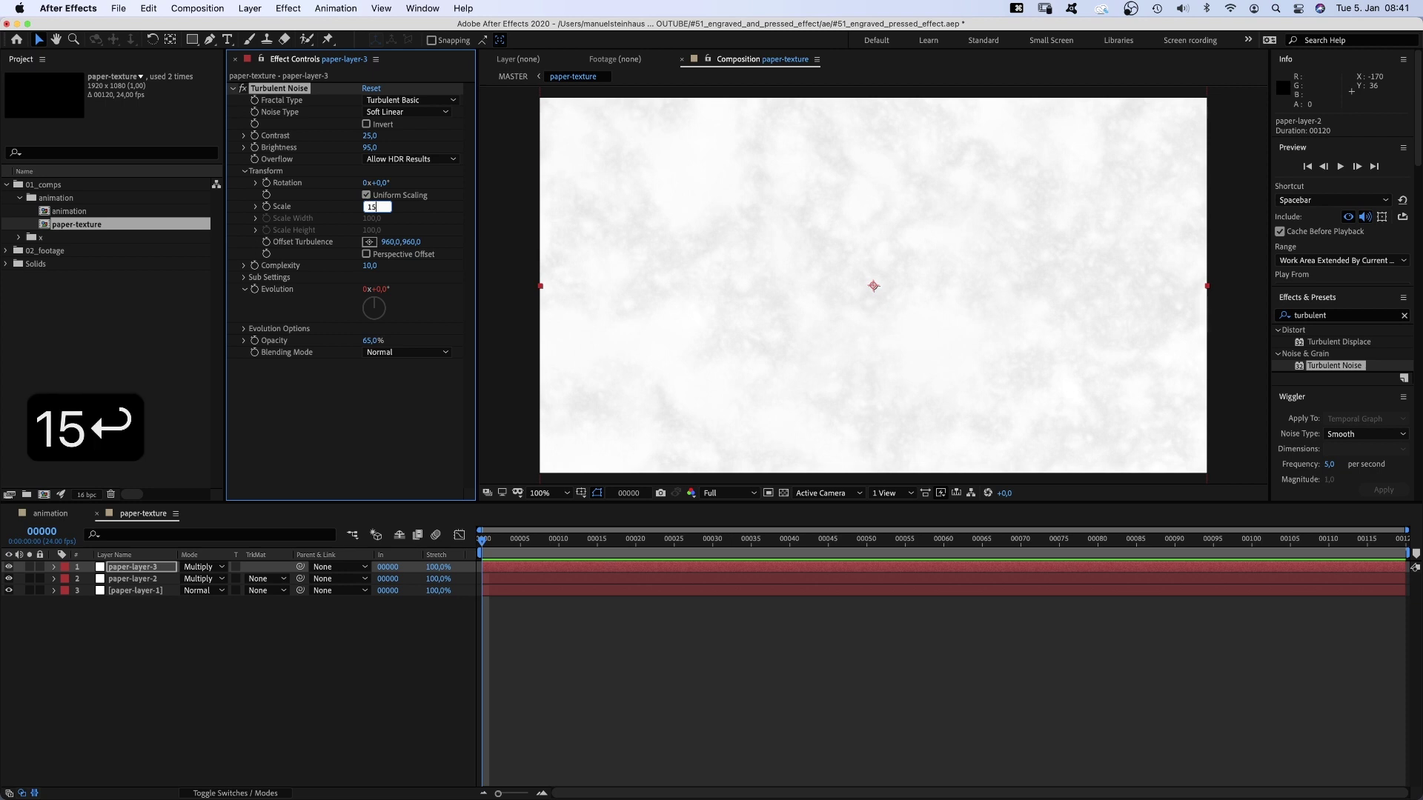
text(100)
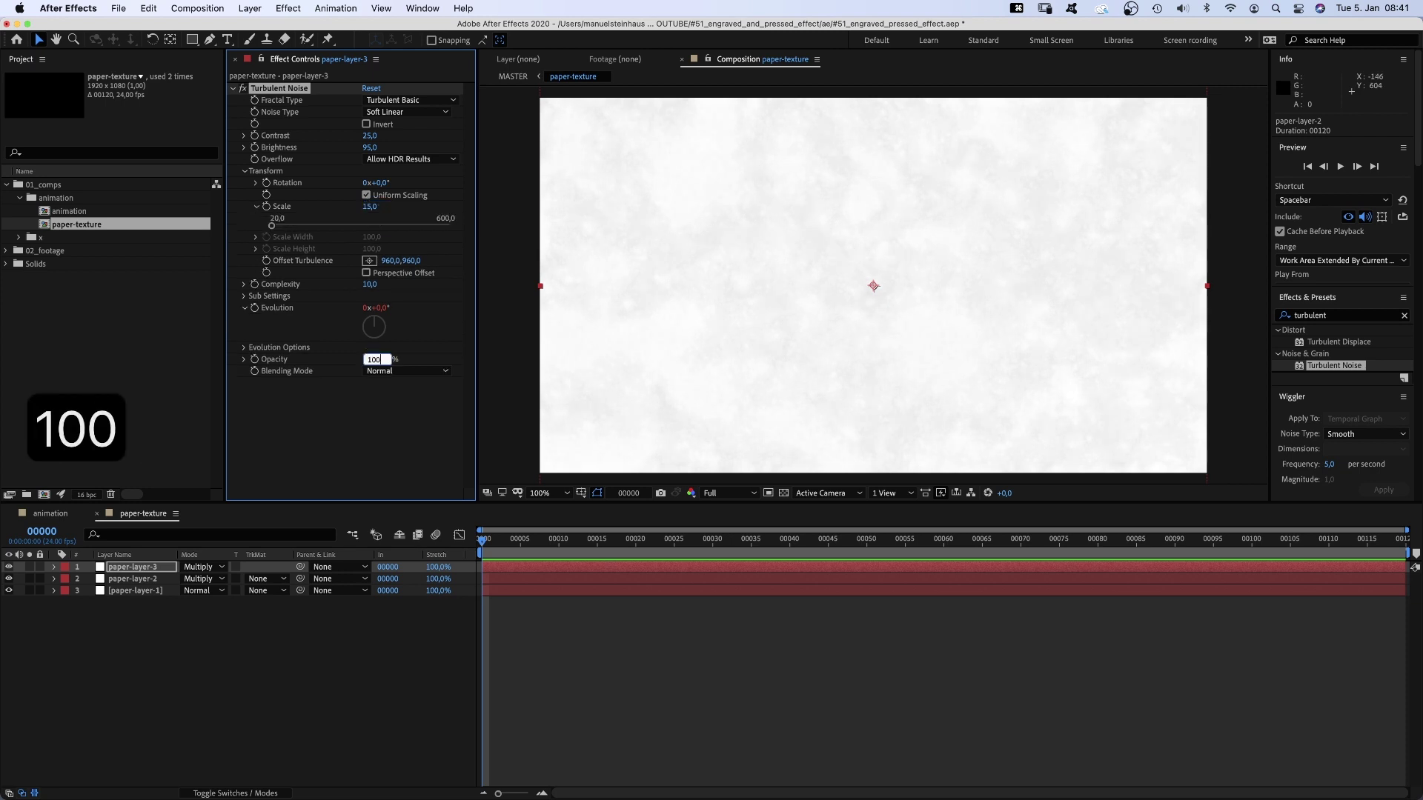
key(Return)
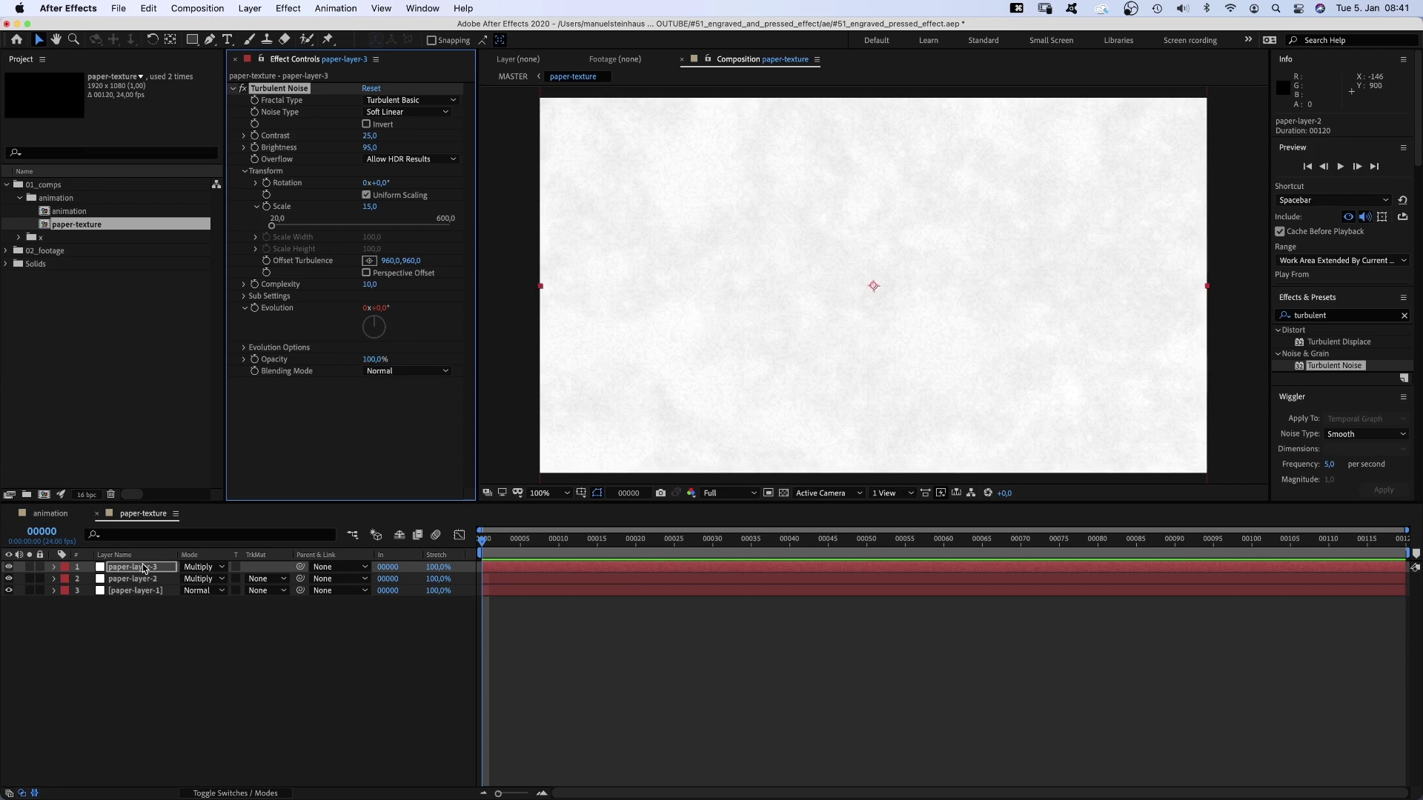
key(super+d)
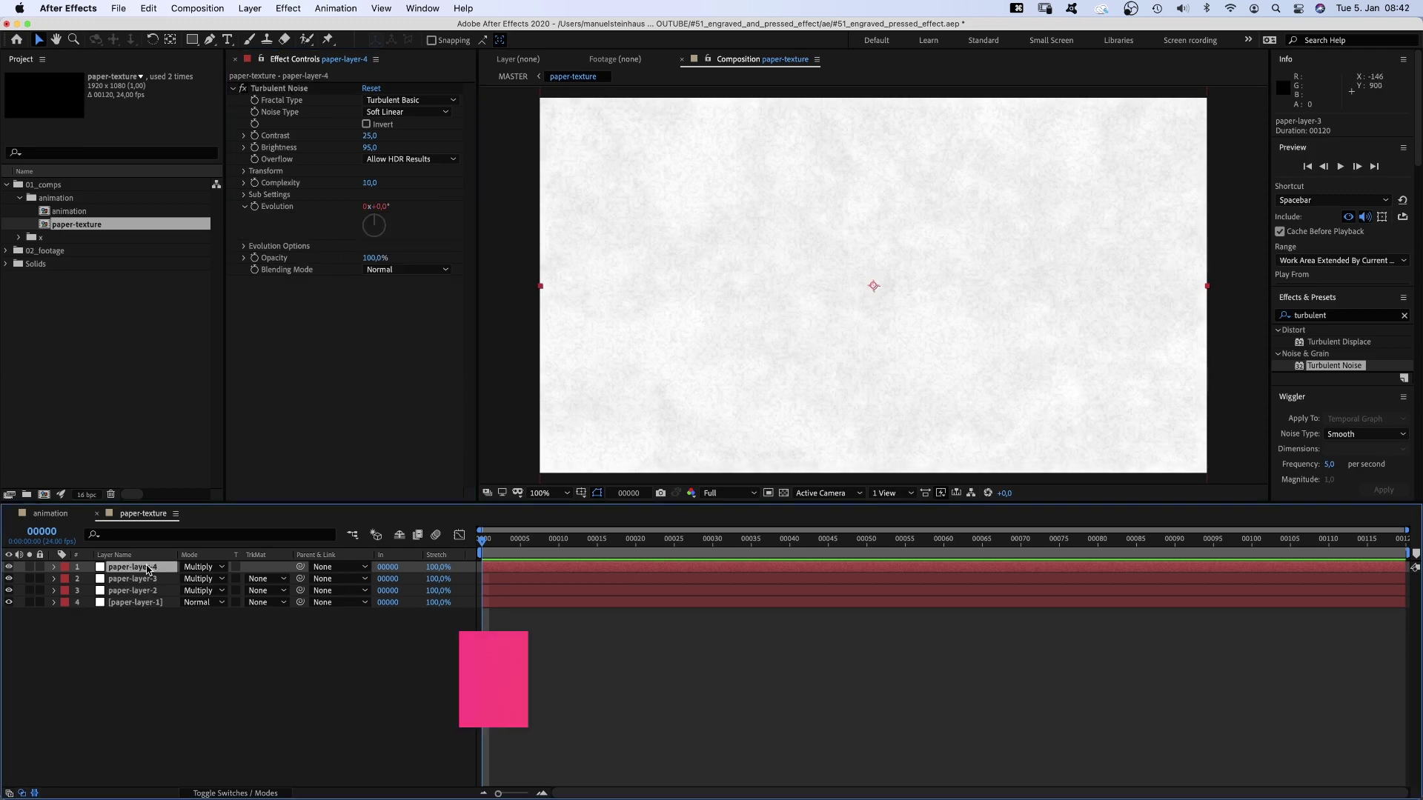
Step: Set paper-layer-4's Turbulent Noise to Contrast 15, Brightness 90 and Scale 5
click(370, 136)
text(15)
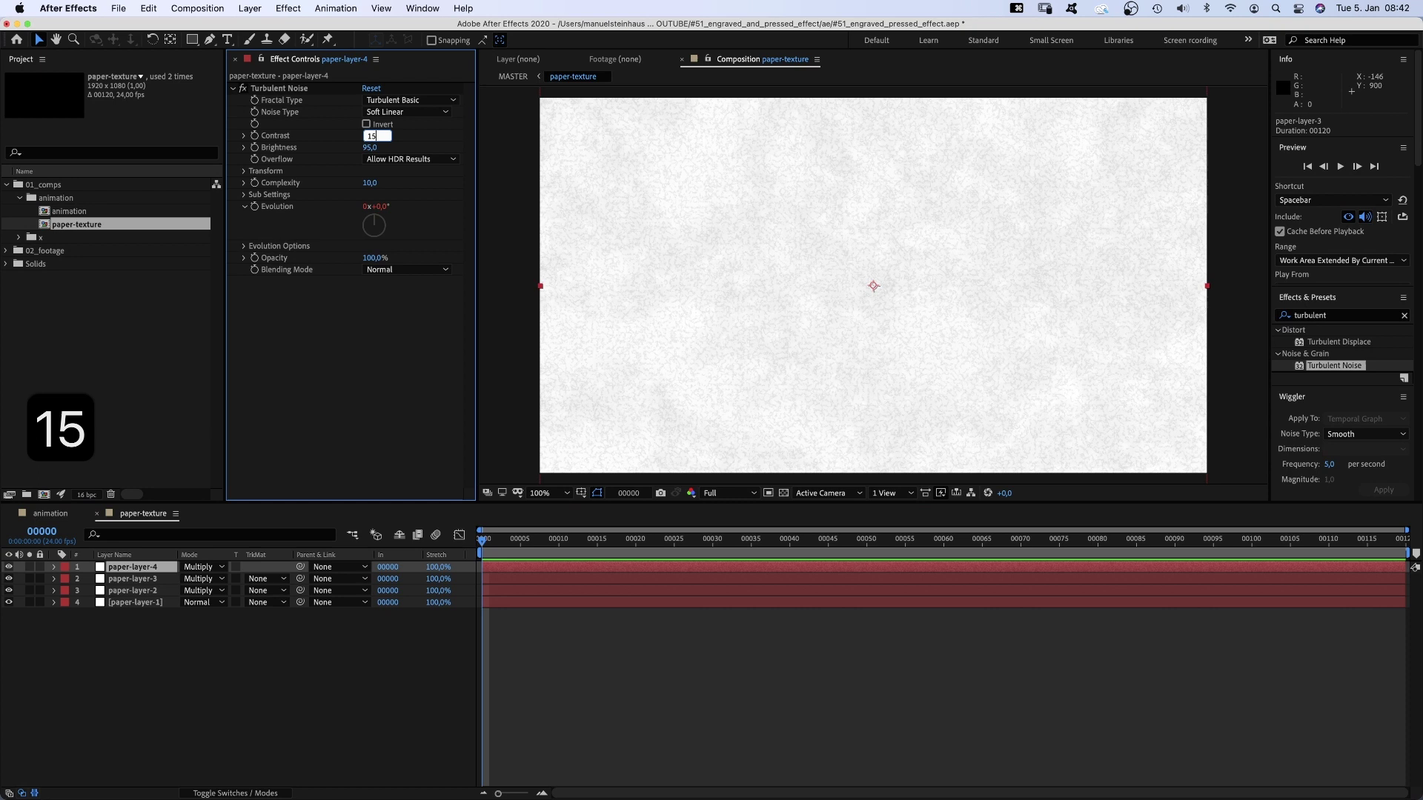
key(Return)
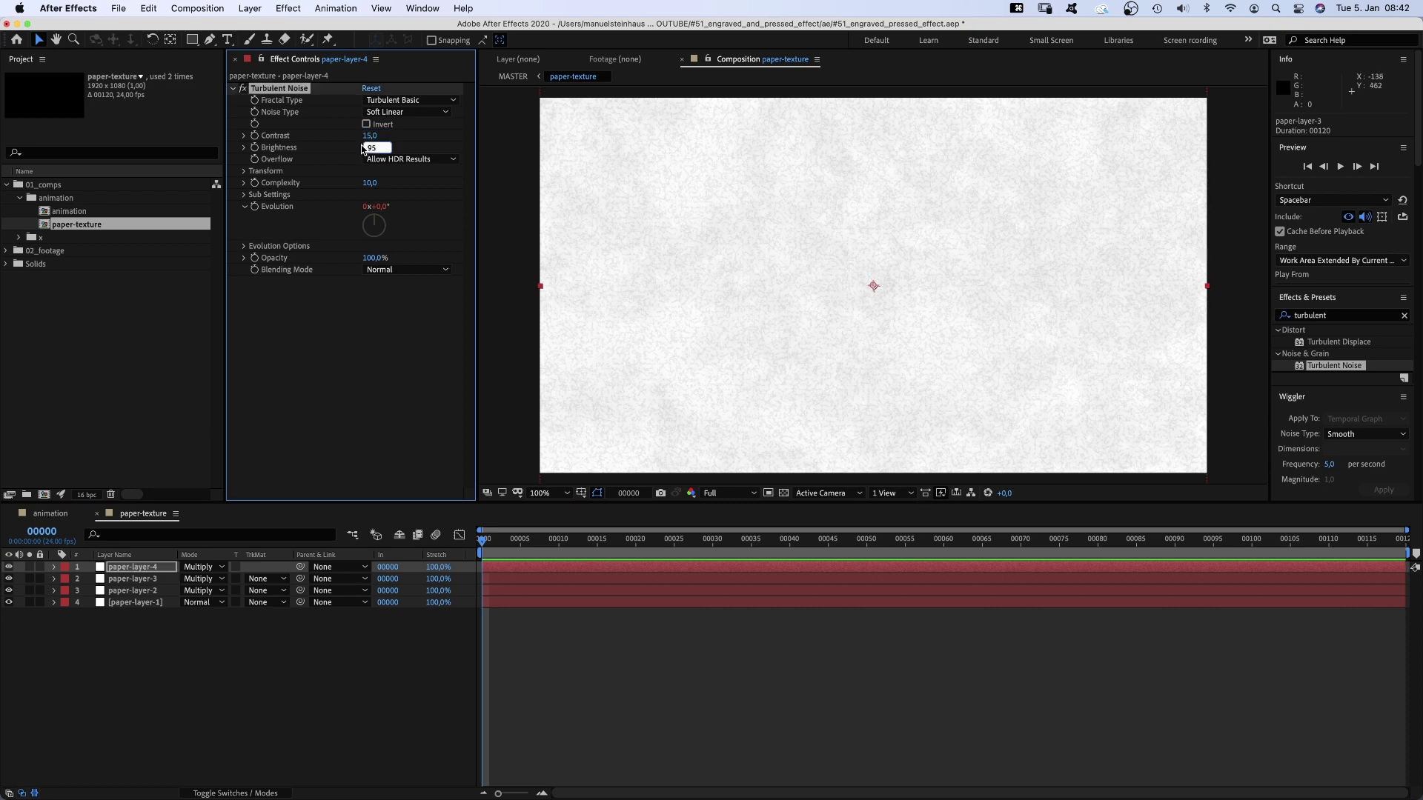
text(90)
key(Return)
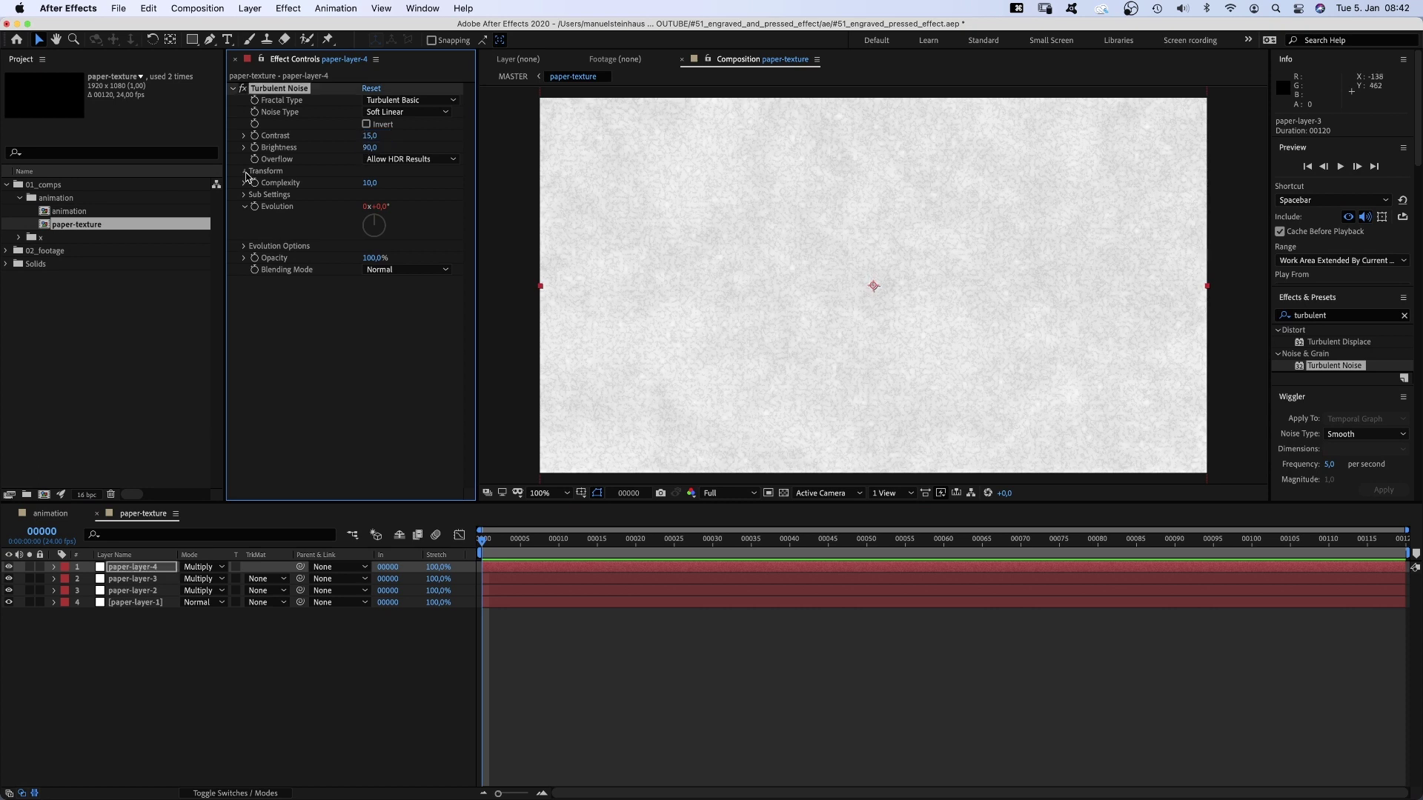
click(245, 171)
click(369, 208)
text(5)
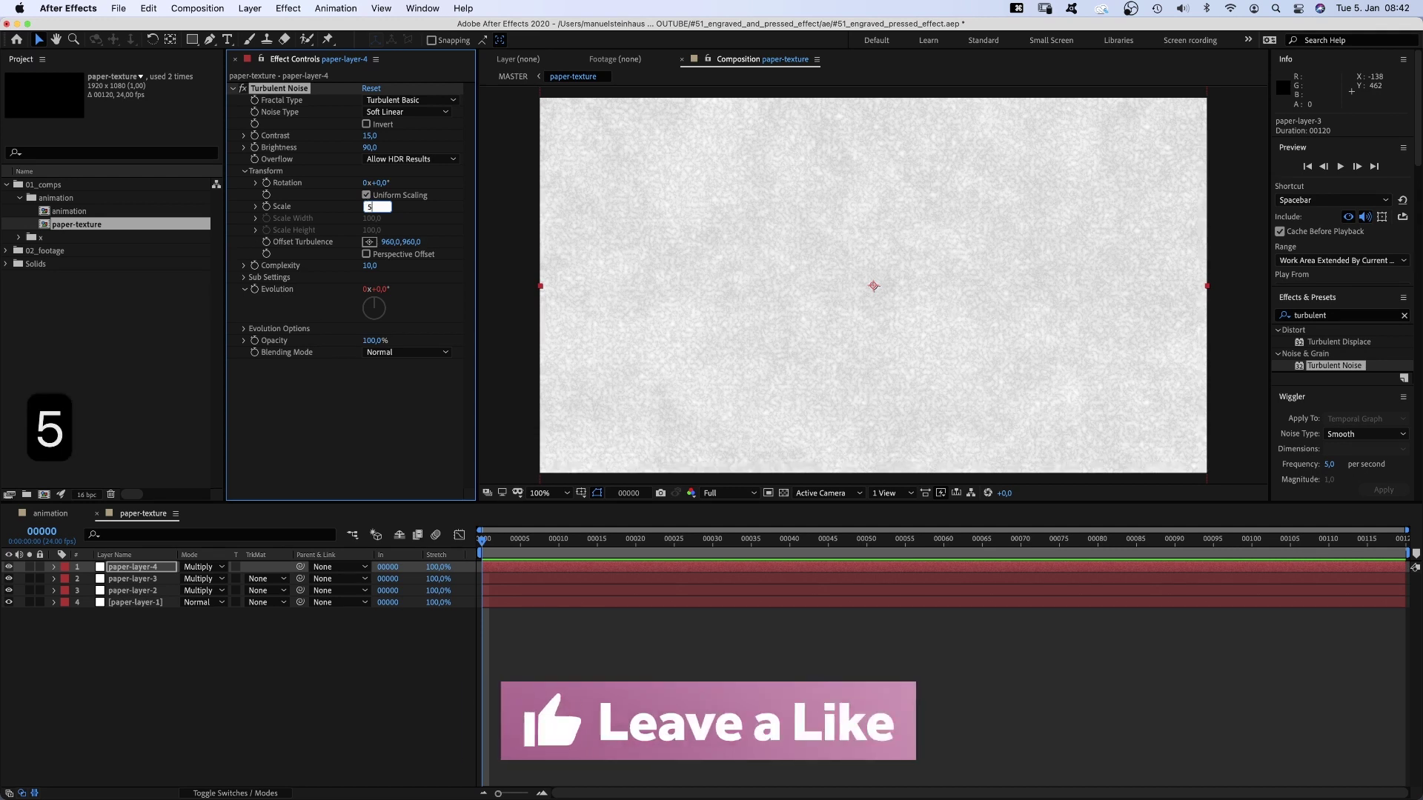
key(Return)
scroll(873, 286, up, 2)
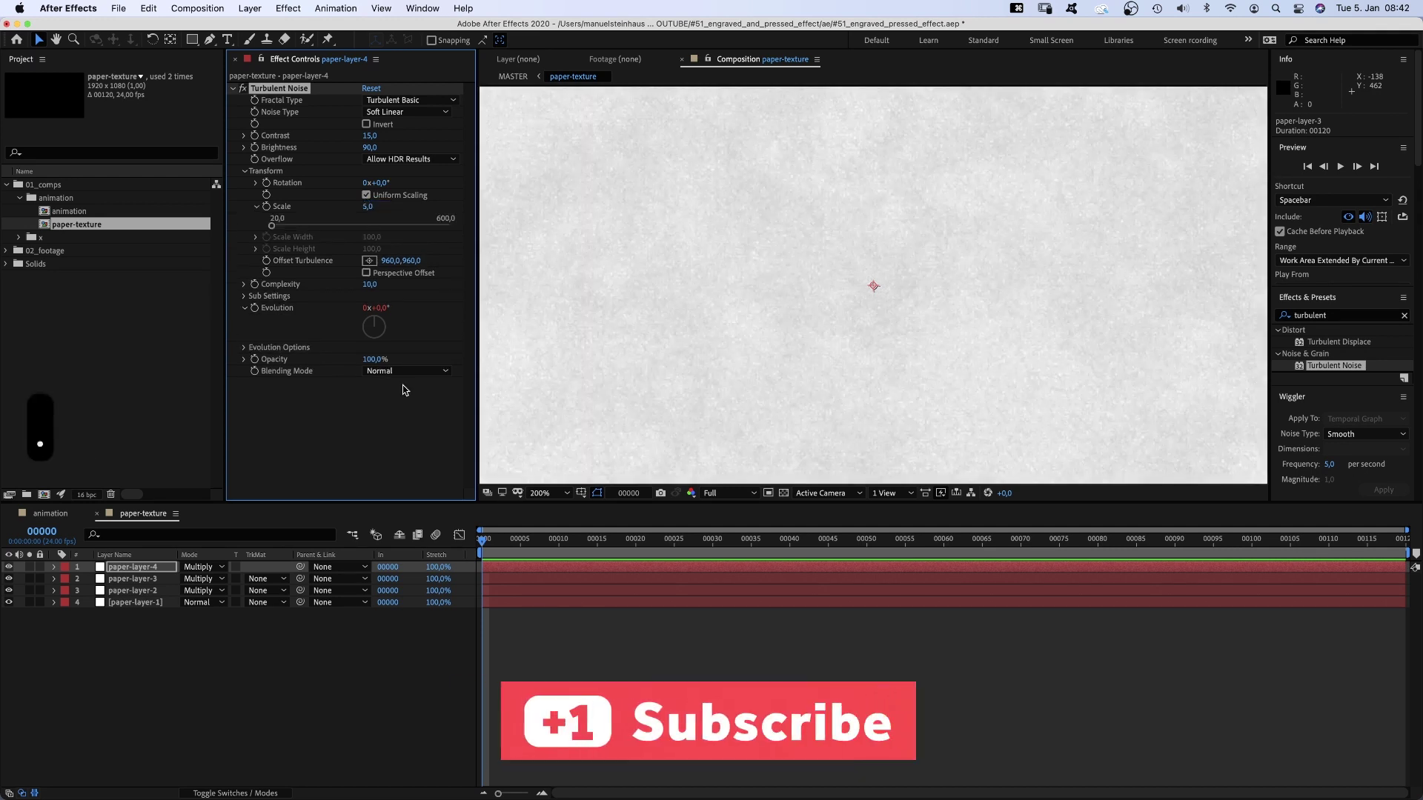
scroll(405, 387, down, 1)
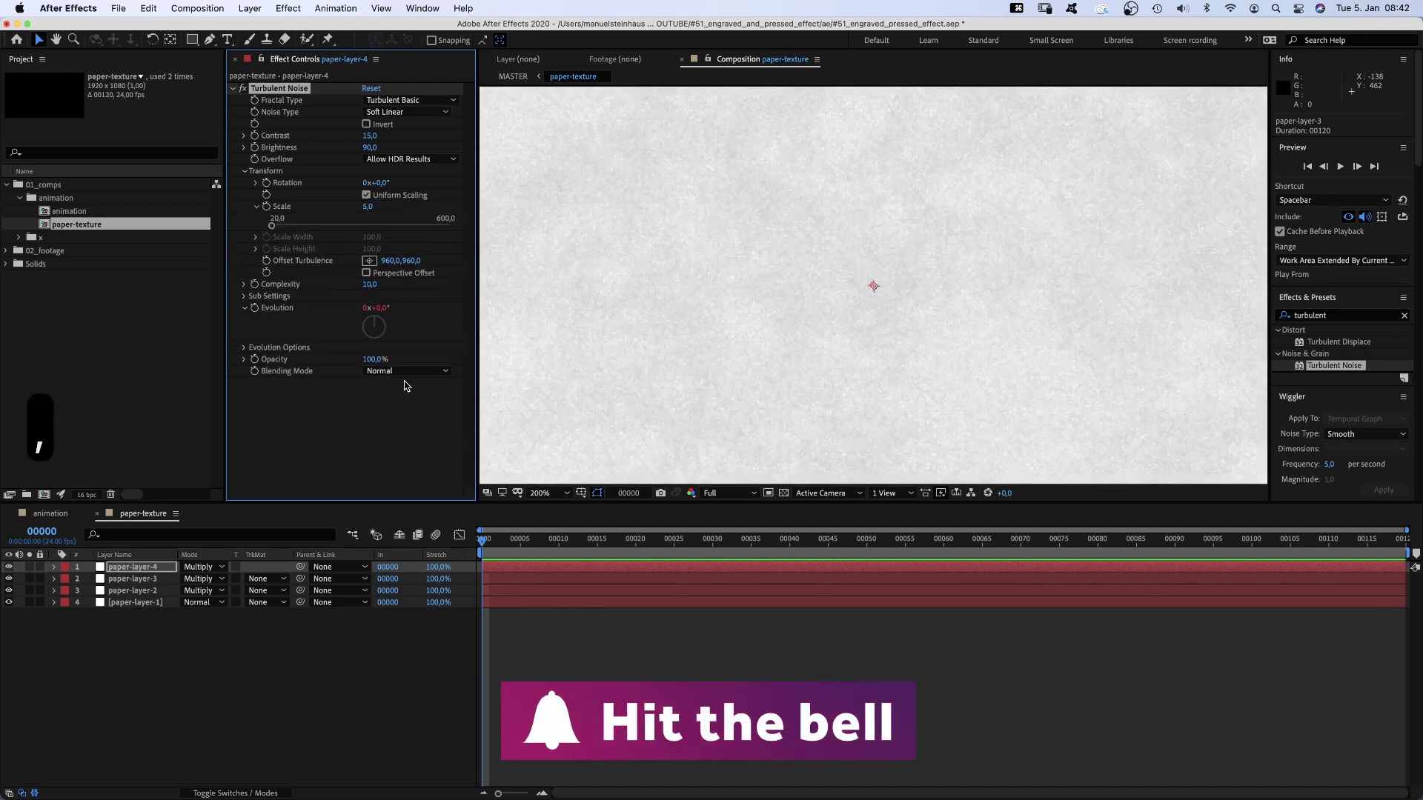
scroll(404, 386, down, 1)
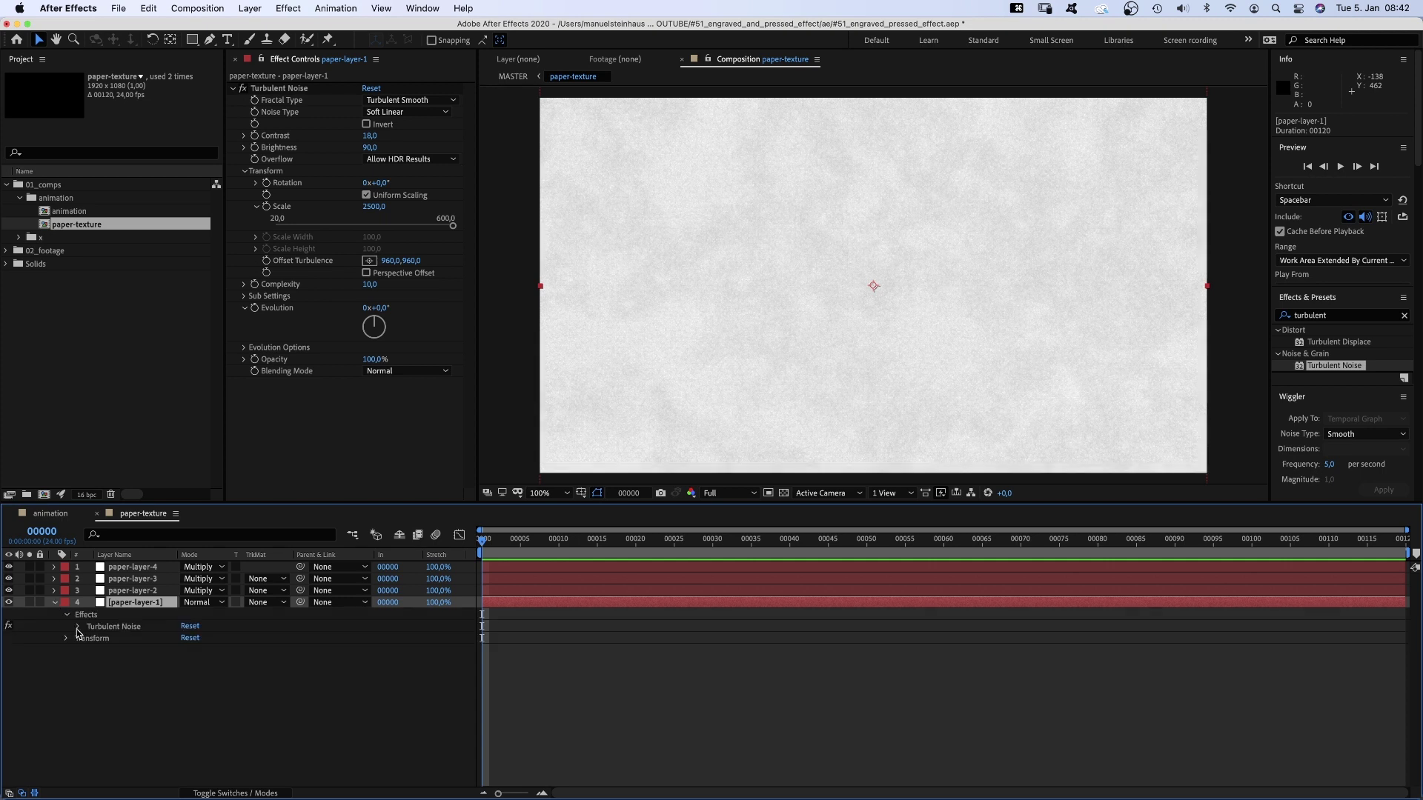
Step: Add the expression posterizeTime(4); time*100; to paper-layer-1's noise Evolution
click(77, 627)
click(123, 735)
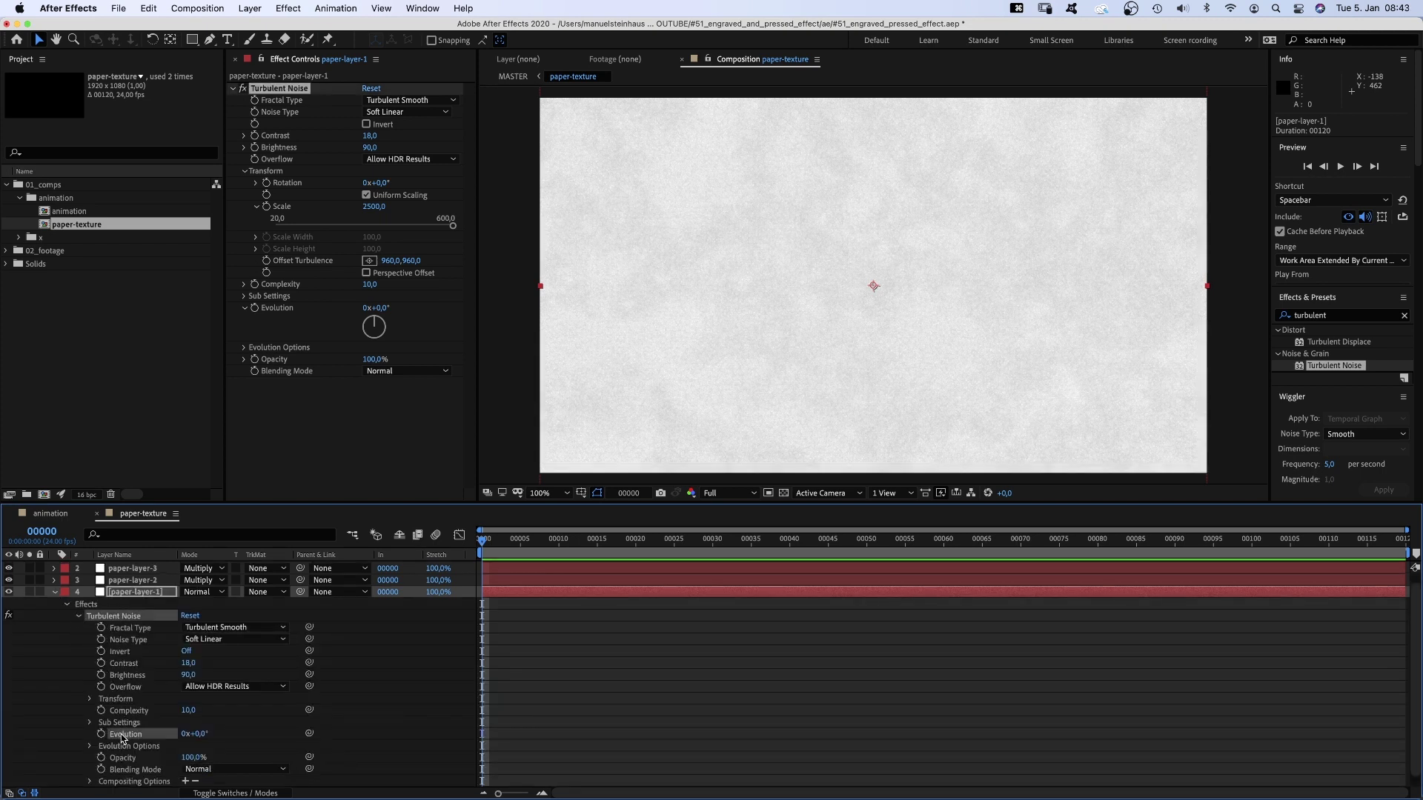
alt+click(102, 734)
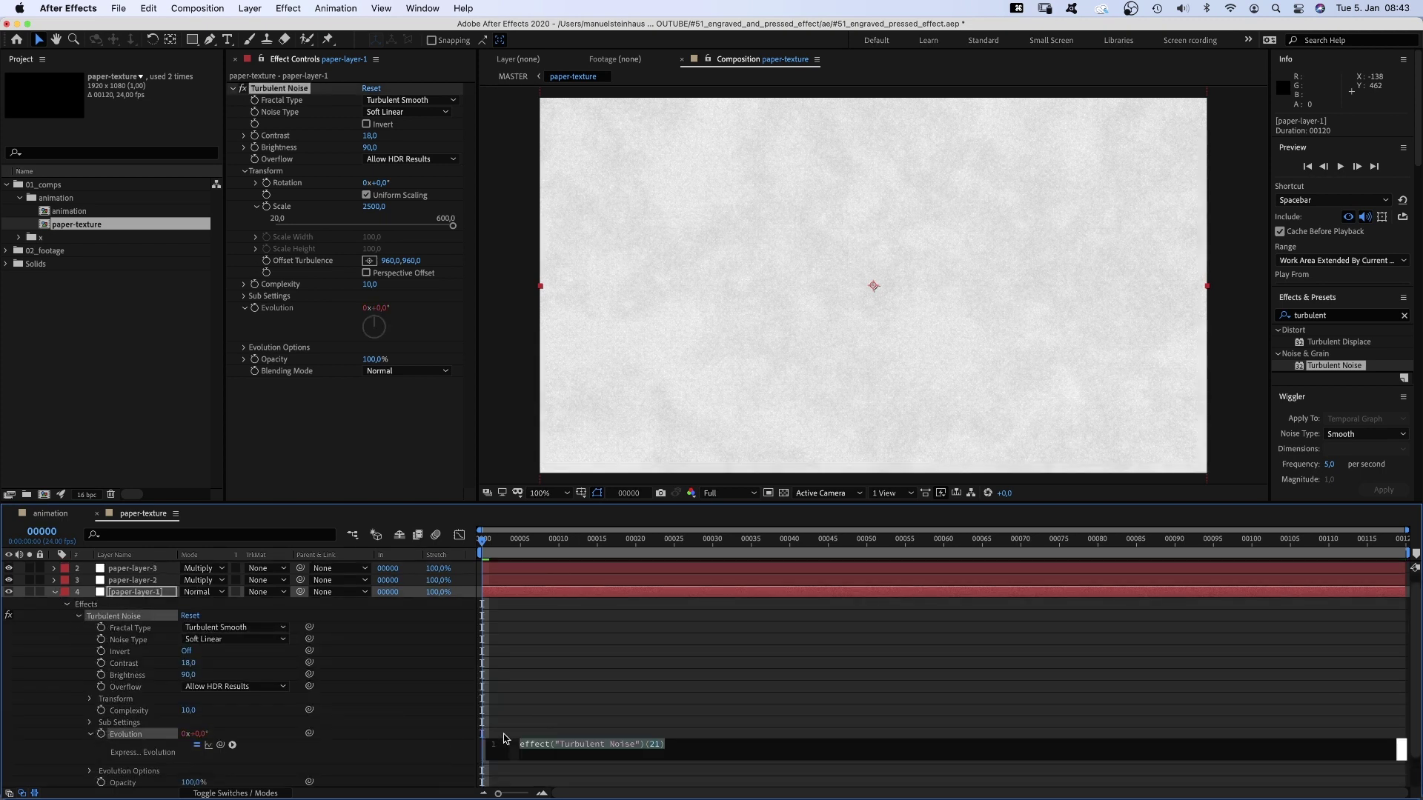
text(p)
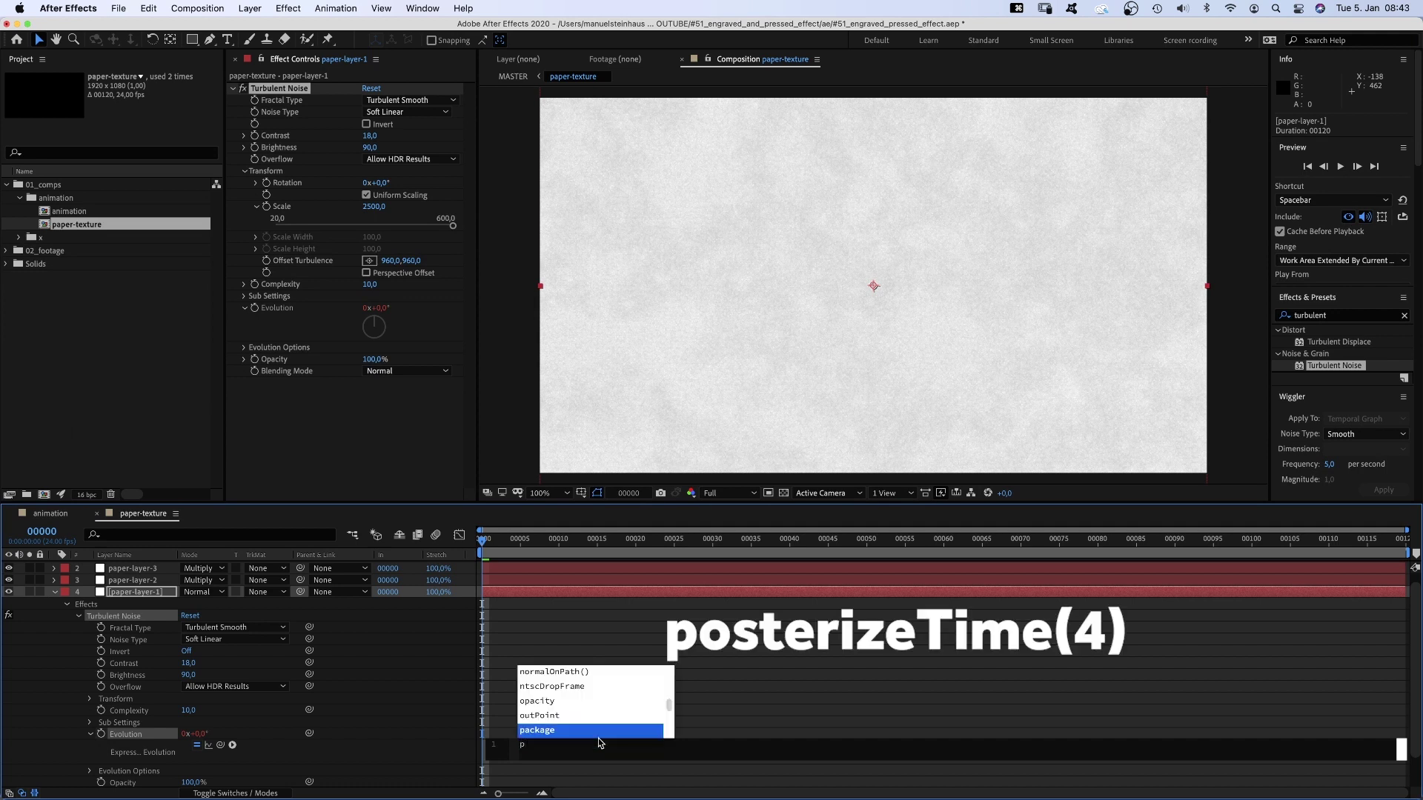
text(oster)
key(Return)
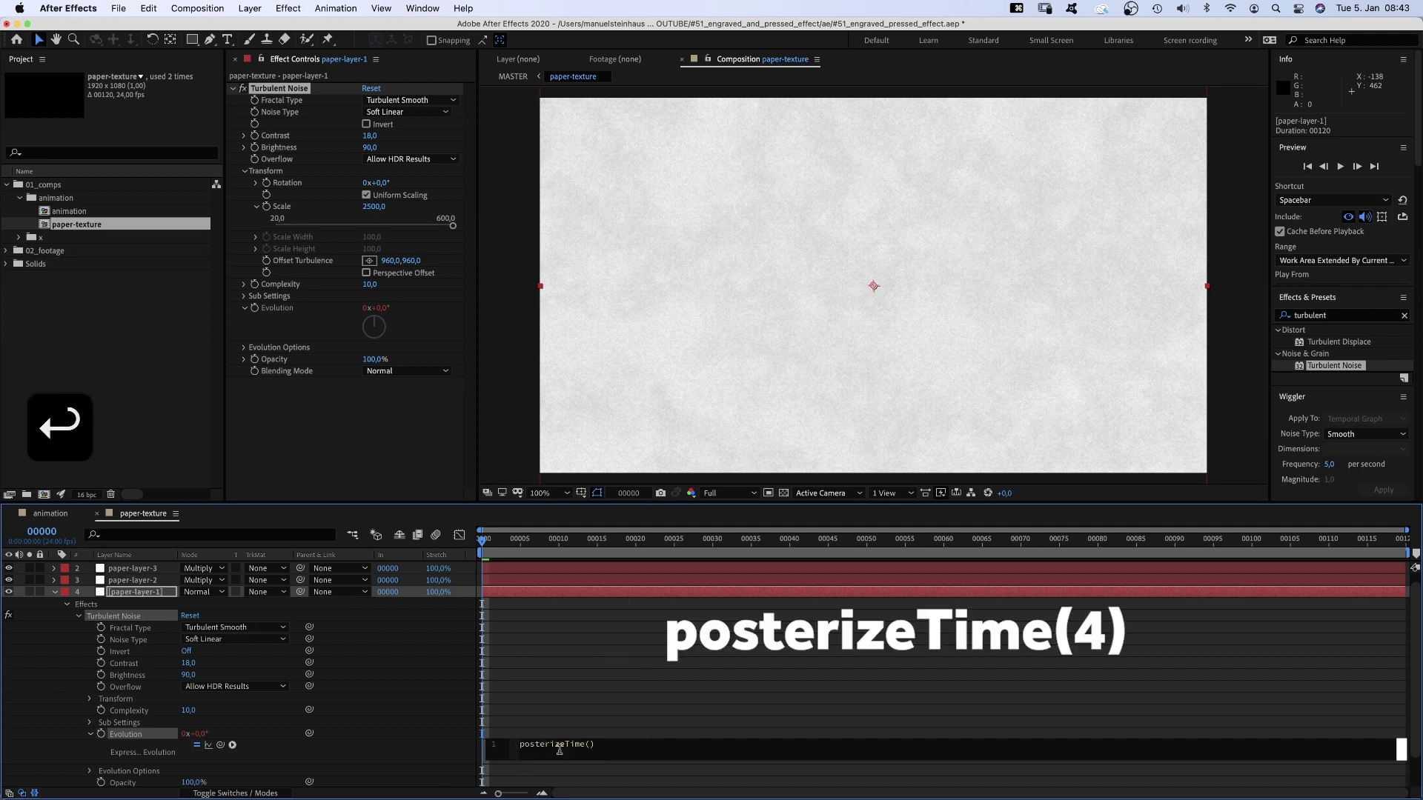
text(4)
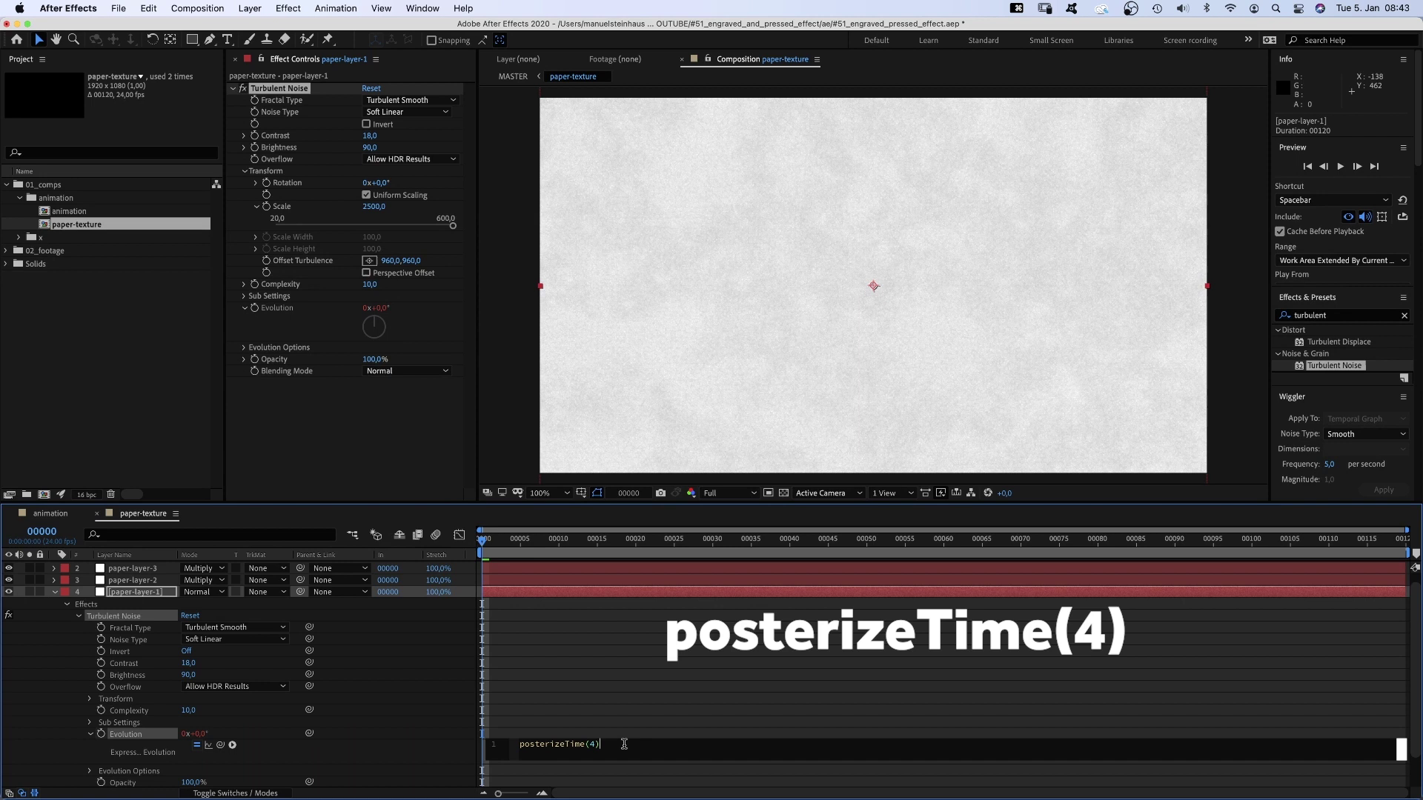
text(;)
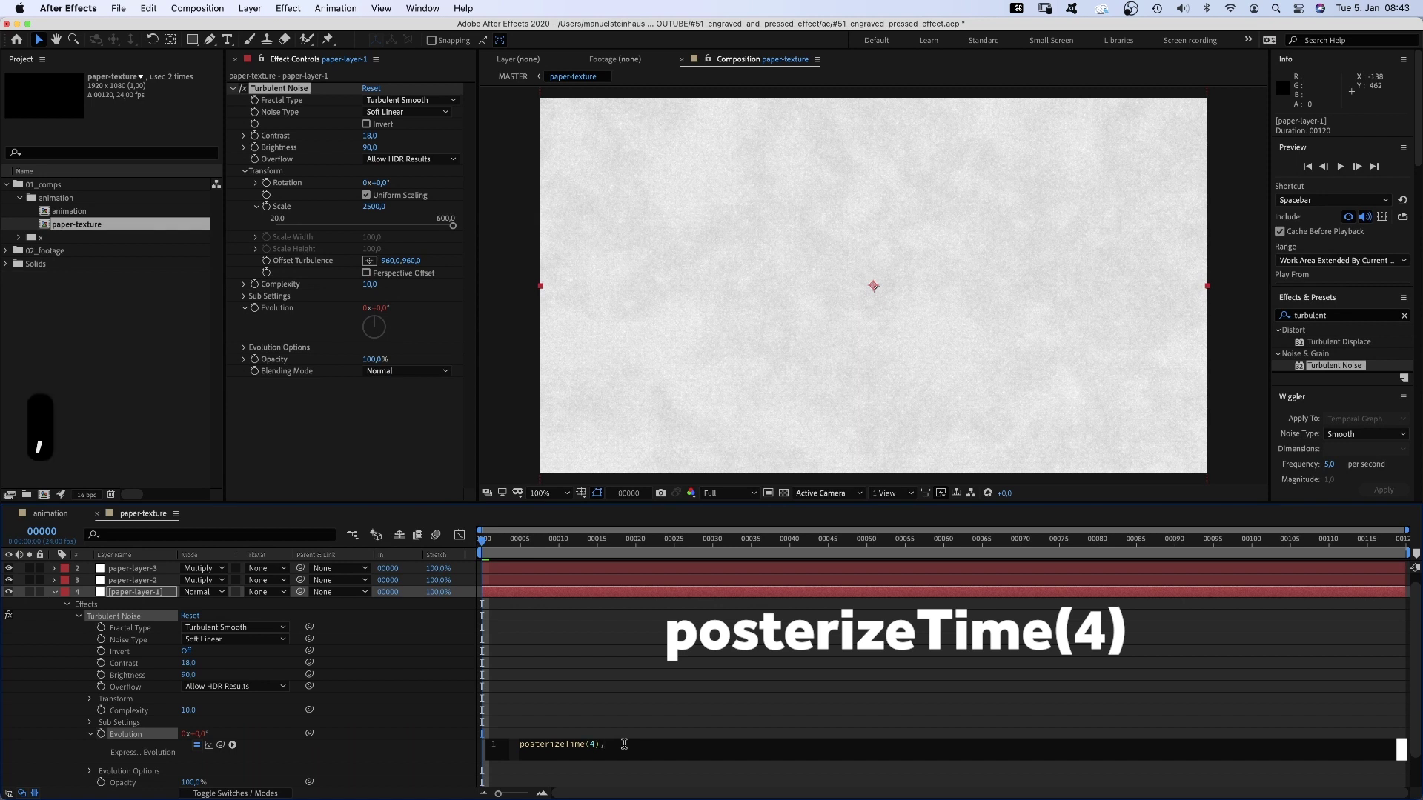
text( time)
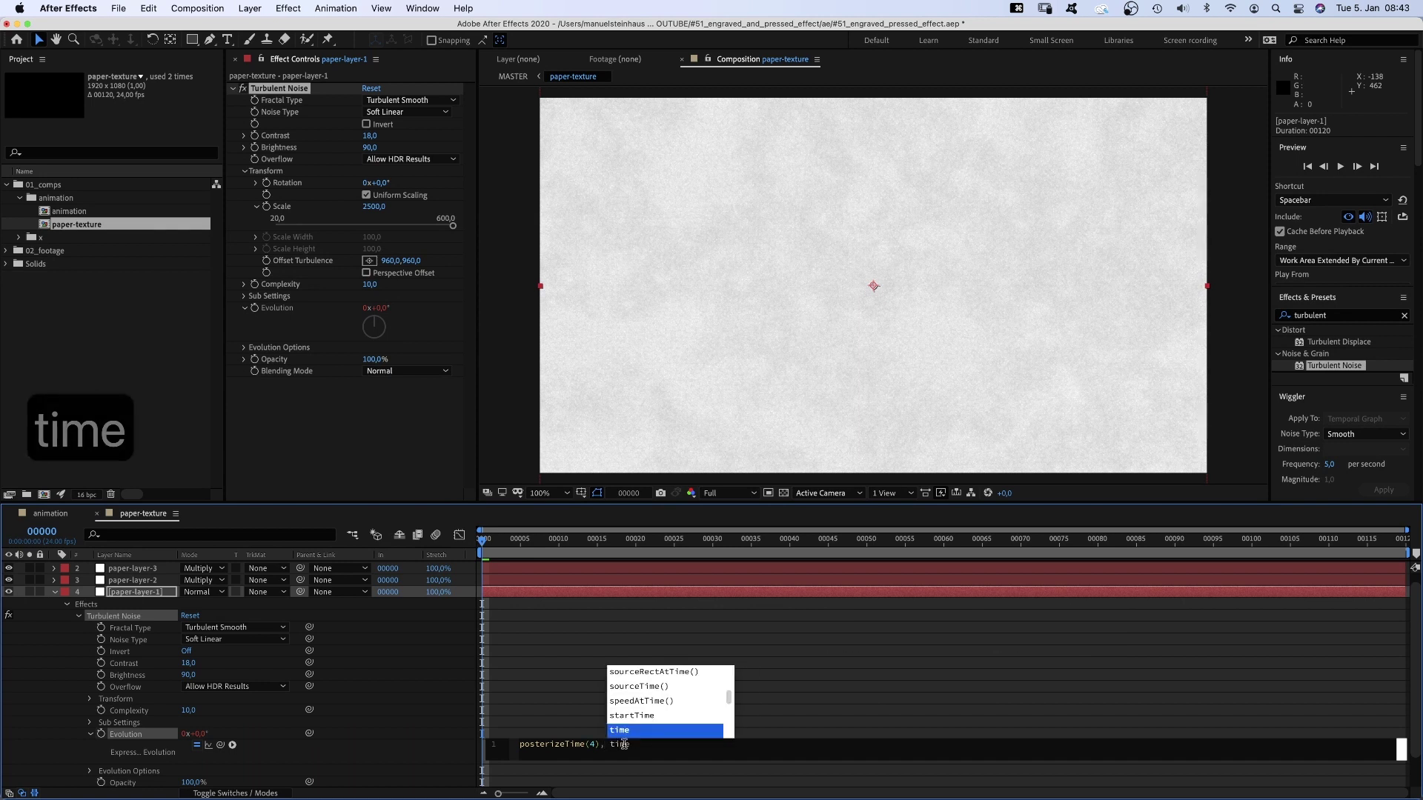
text(*100)
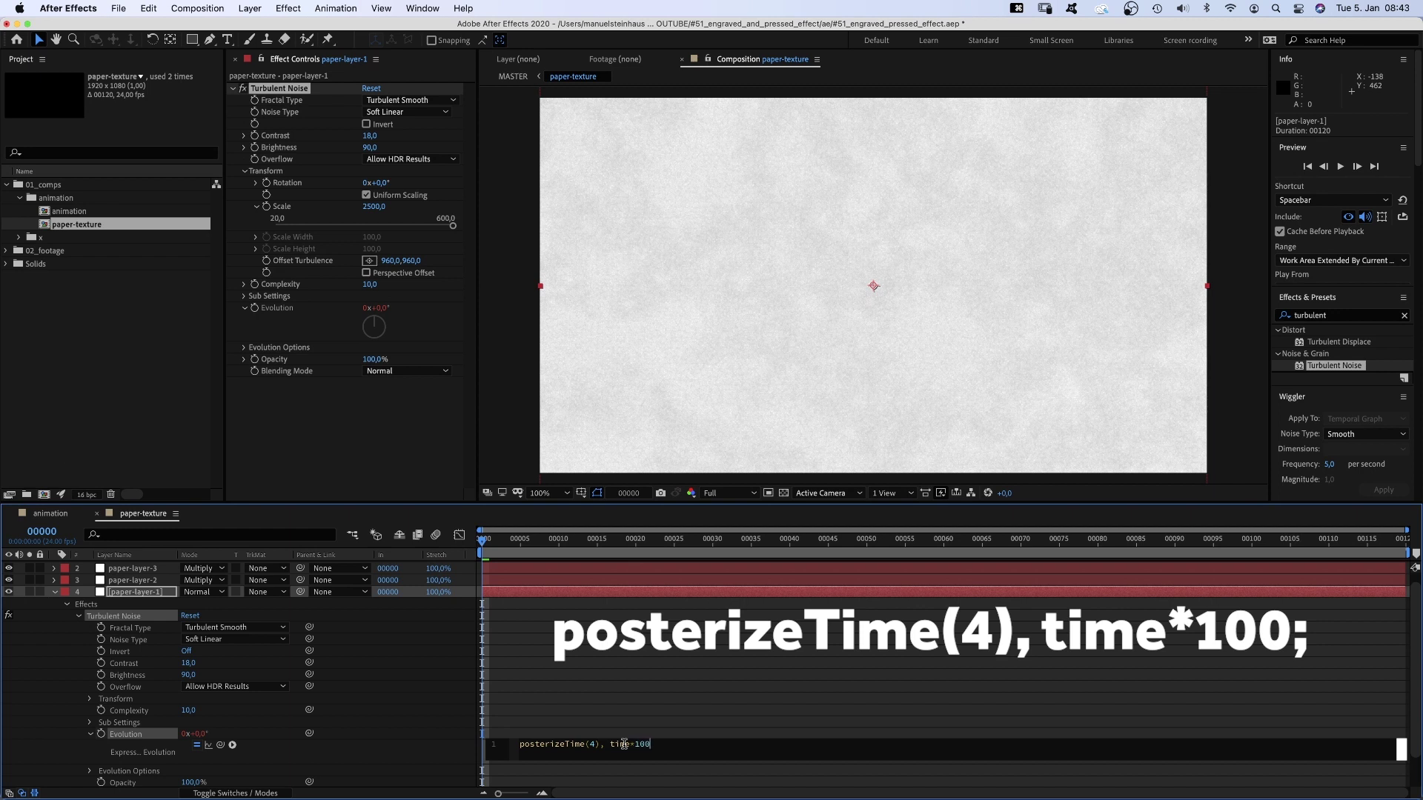
text(;)
click(561, 682)
Step: Preview the stepped paper texture animation playing in an enlarged view
key(period)
key(space)
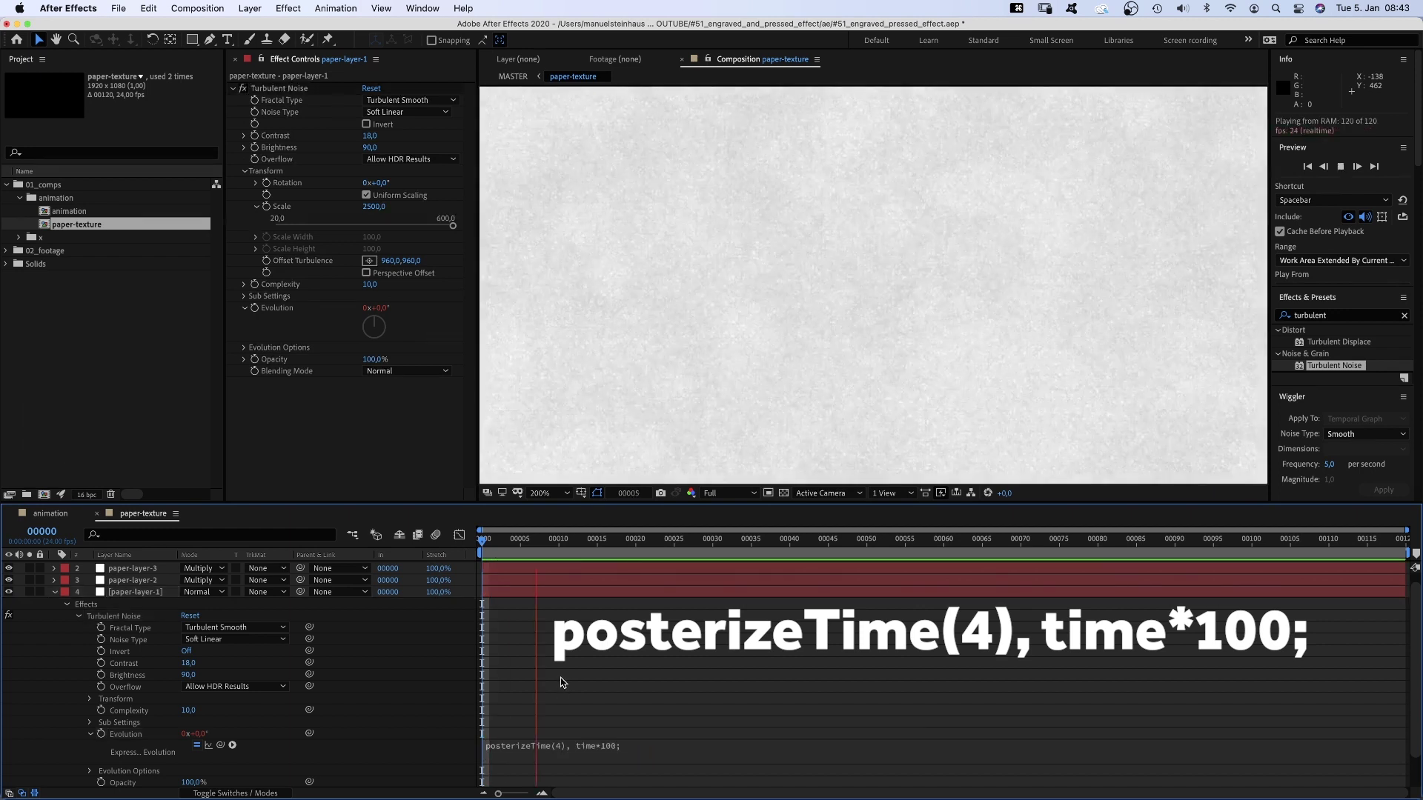
key(comma)
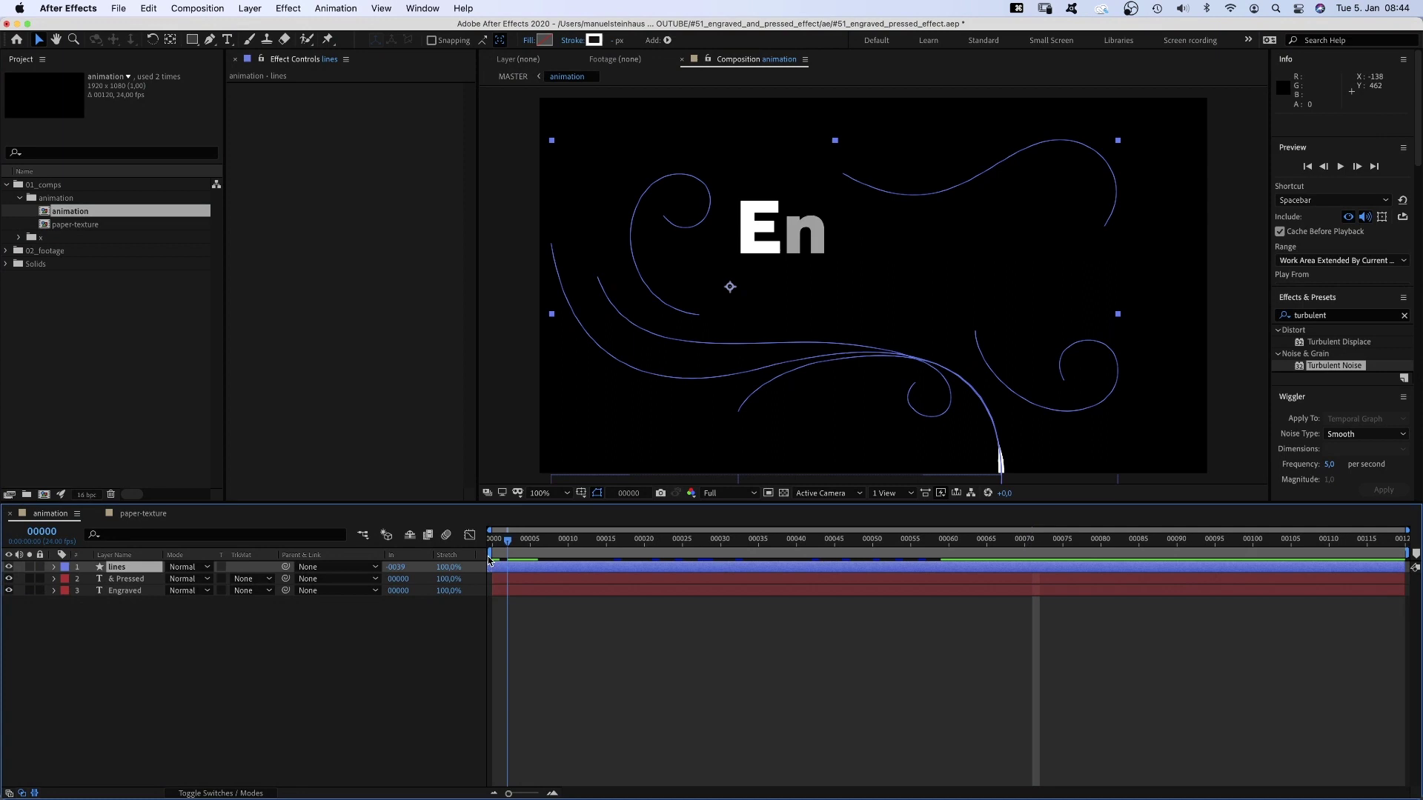
Step: Create a 120-frame MASTER comp holding the animation comp above paper-texture
drag(592, 589, 1111, 564)
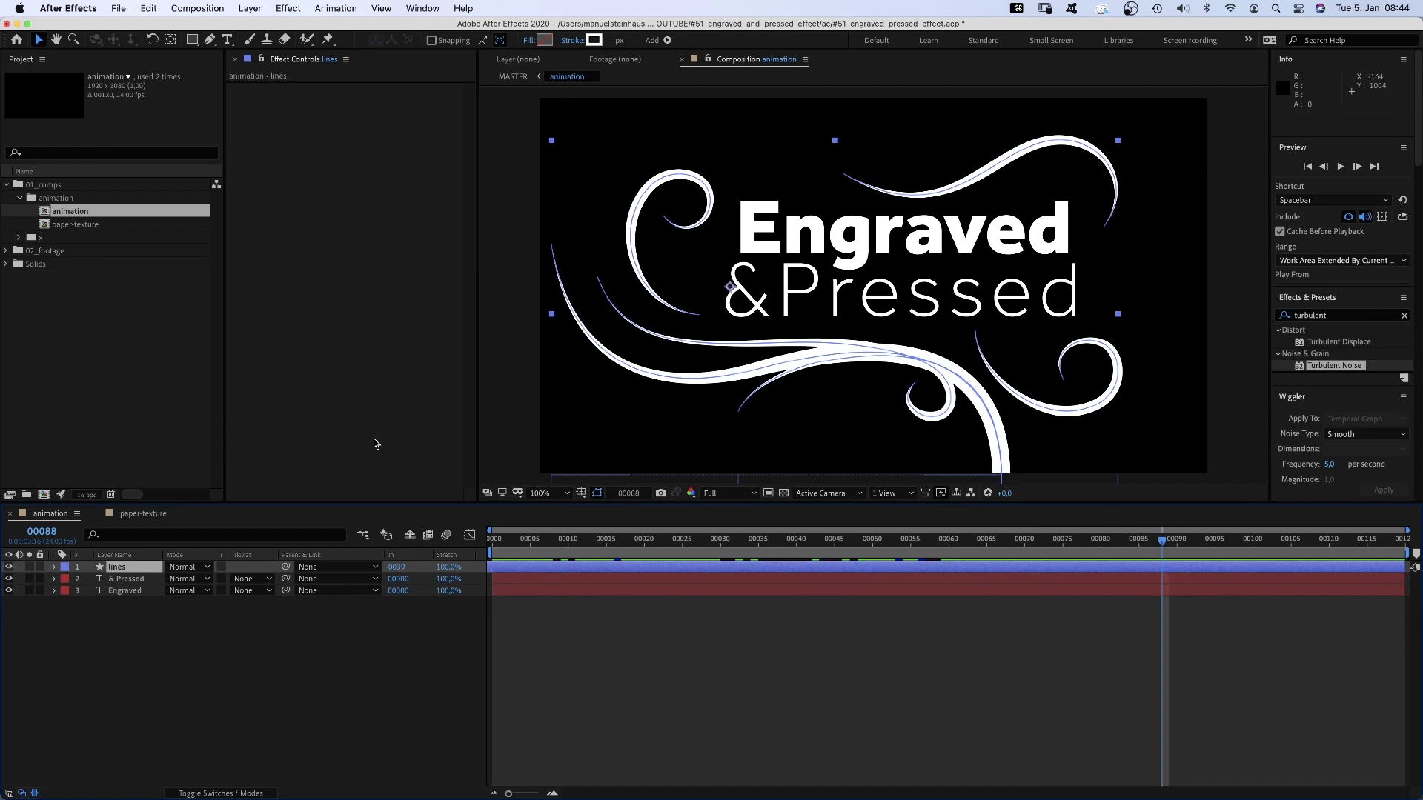
click(43, 495)
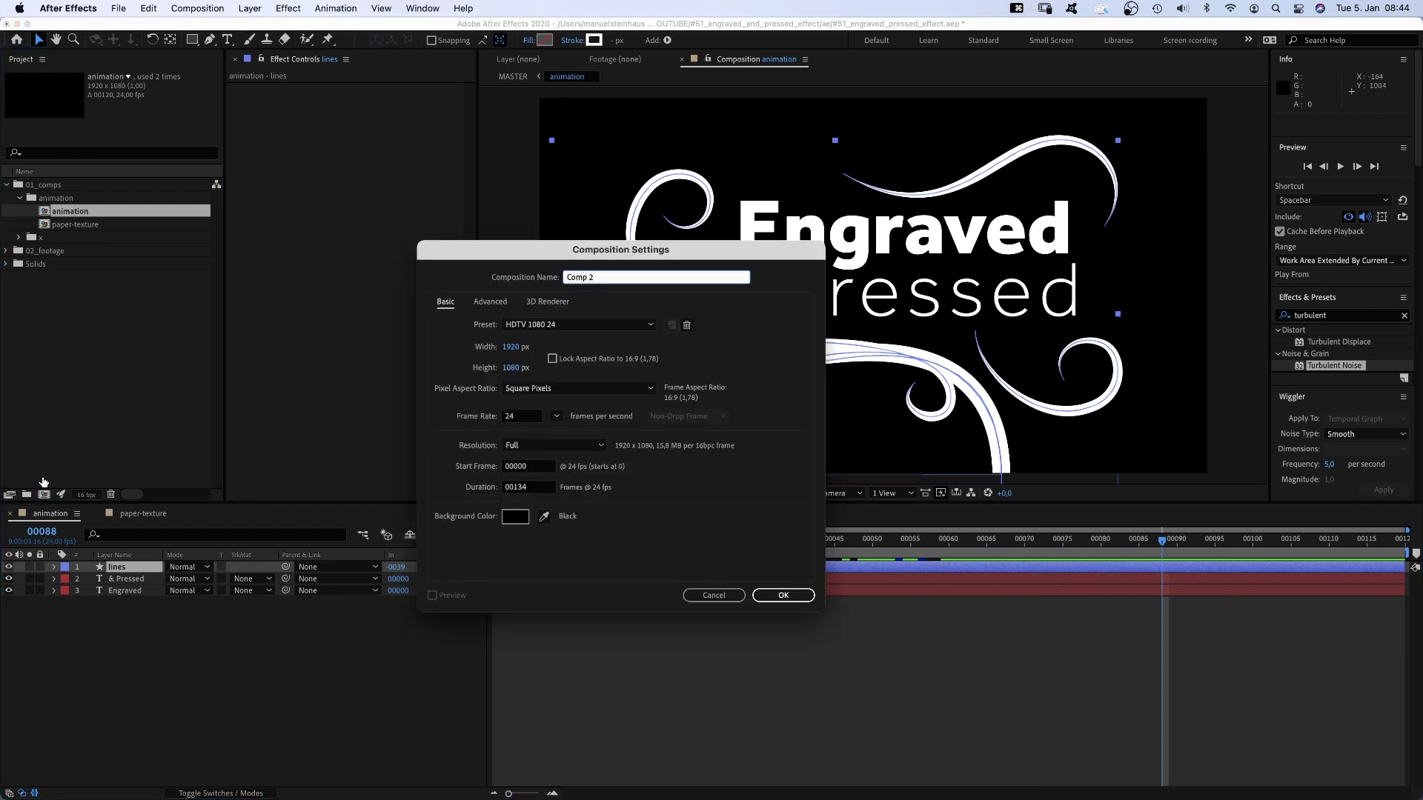
text(MASTER)
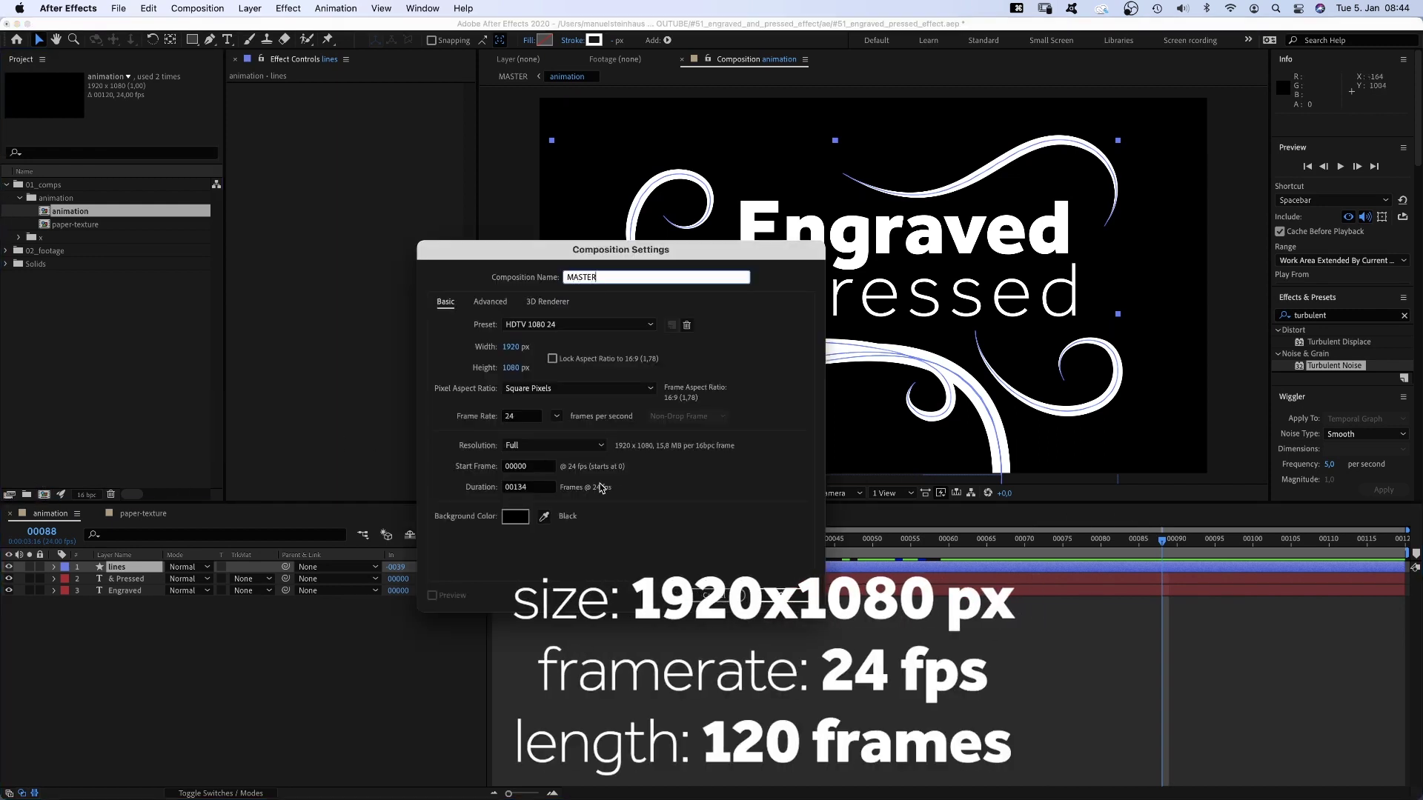
click(522, 489)
text(120)
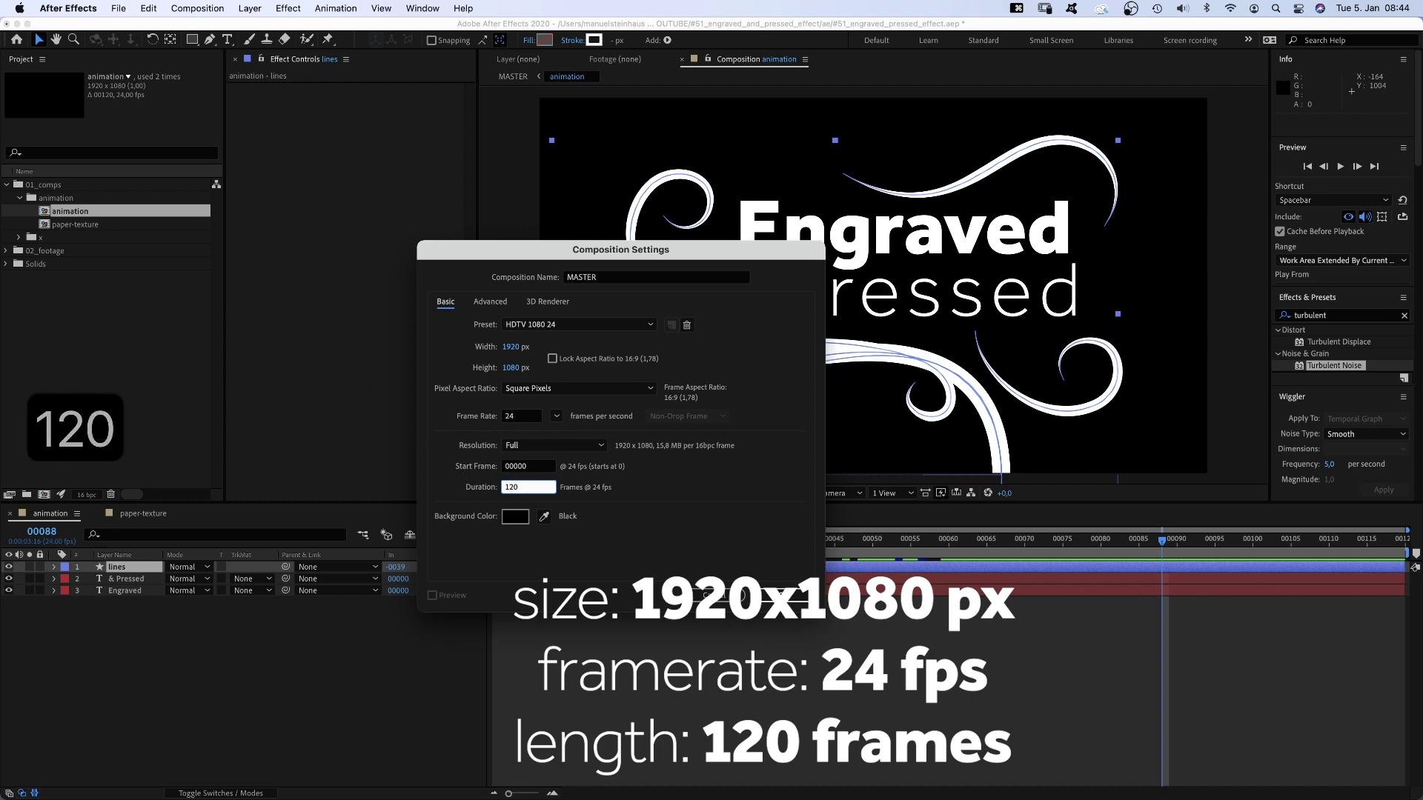
key(Return)
drag(74, 237, 140, 597)
drag(70, 212, 148, 561)
Step: Set paper-texture to Luma Inverted, duplicate both layers at frame 72, and give the lower copy Luma Matte
click(248, 578)
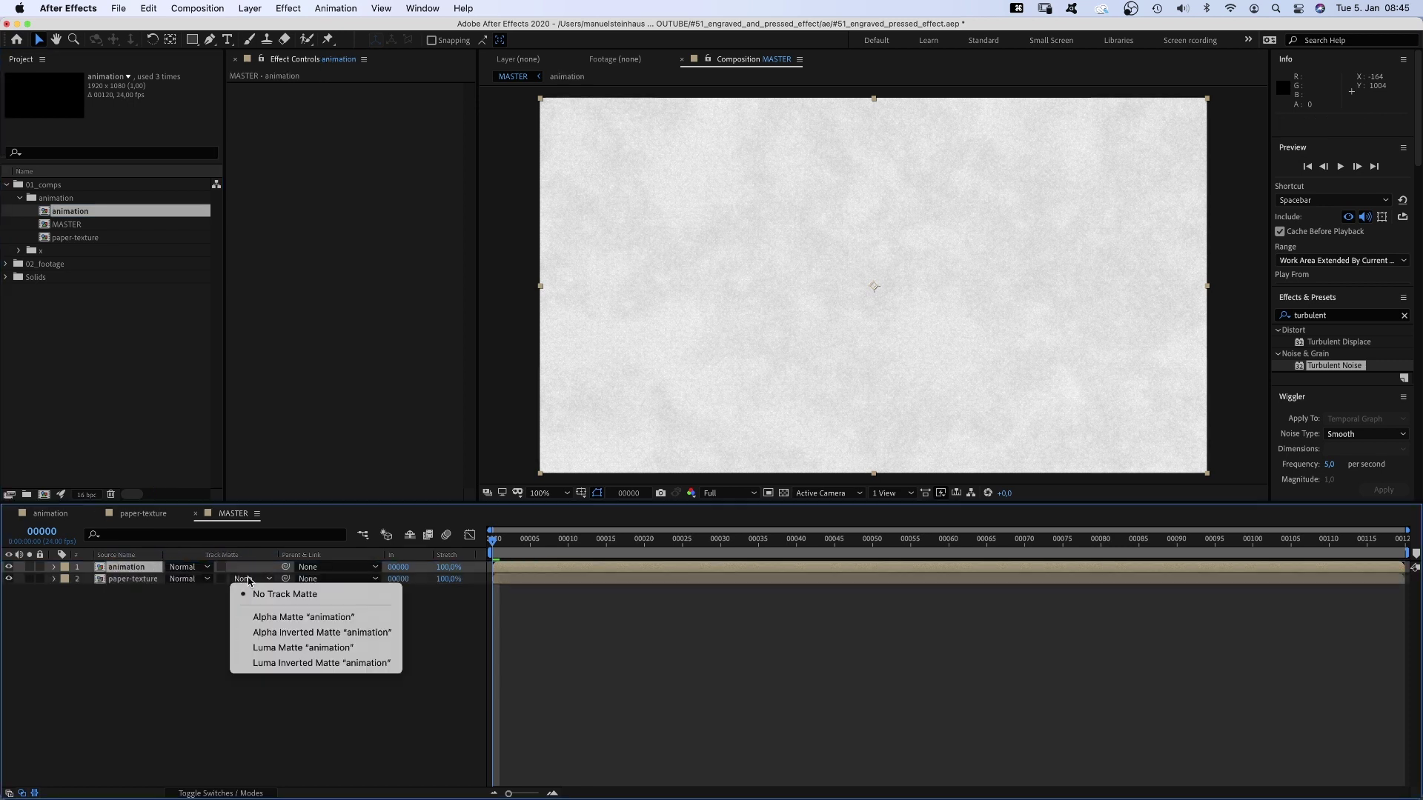
click(259, 663)
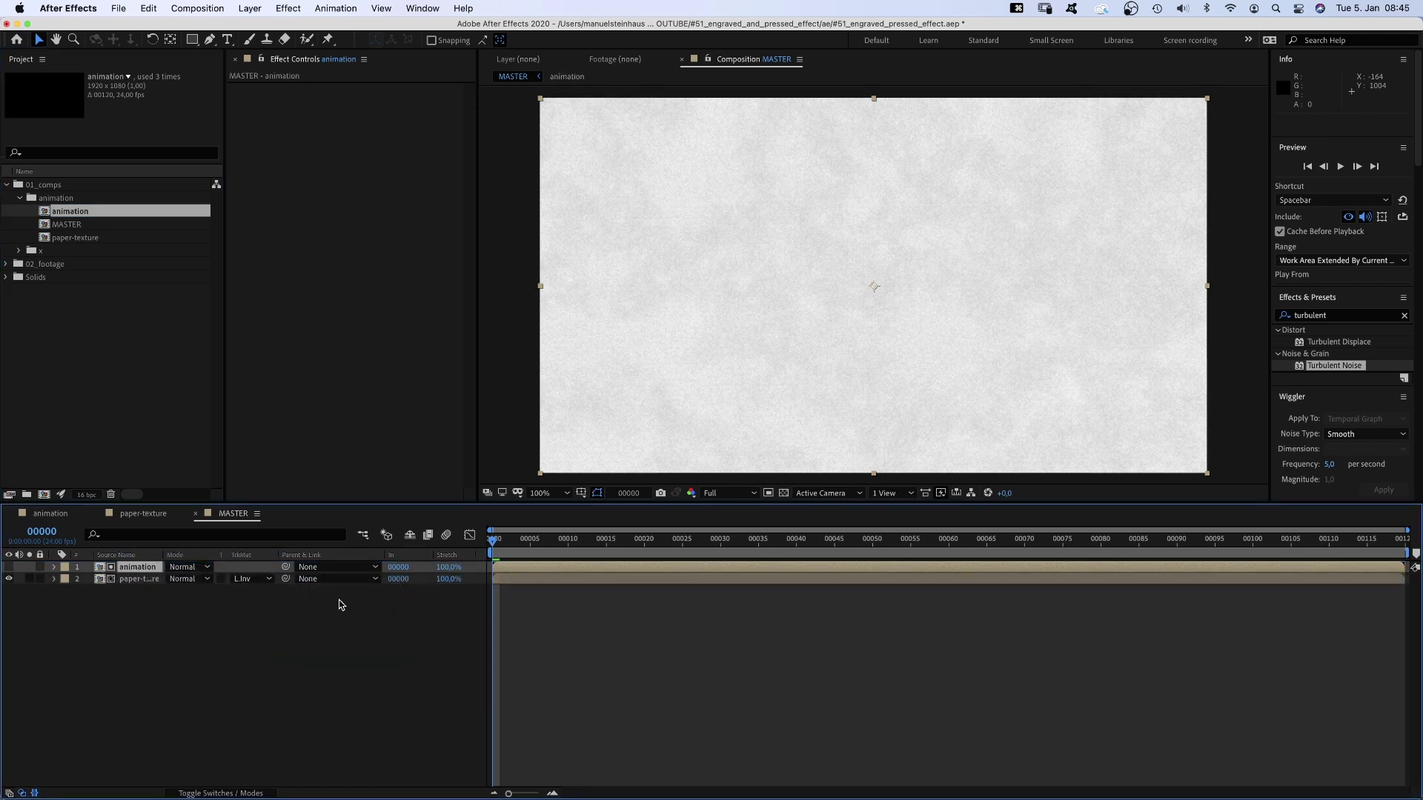
drag(504, 546, 1040, 545)
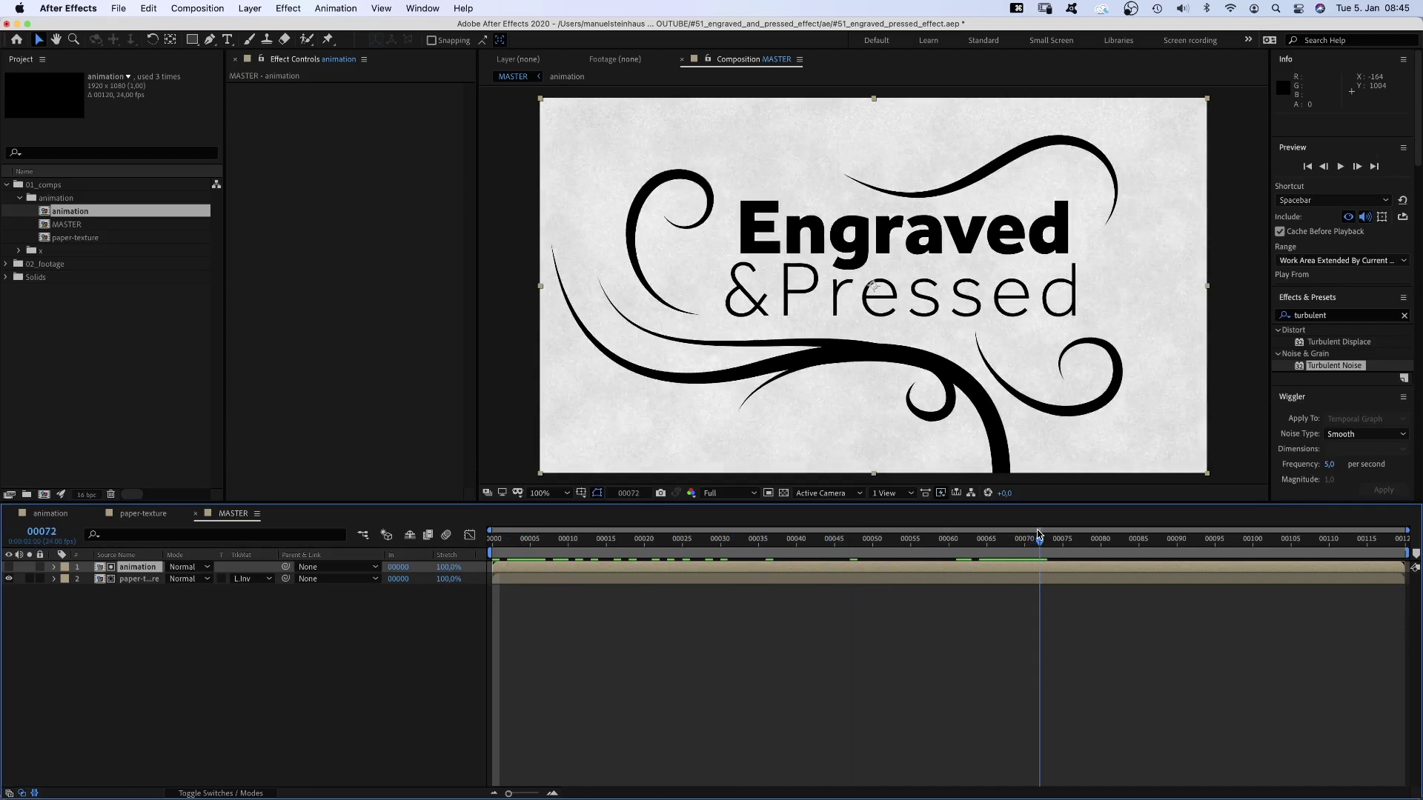
shift+click(133, 580)
key(super+d)
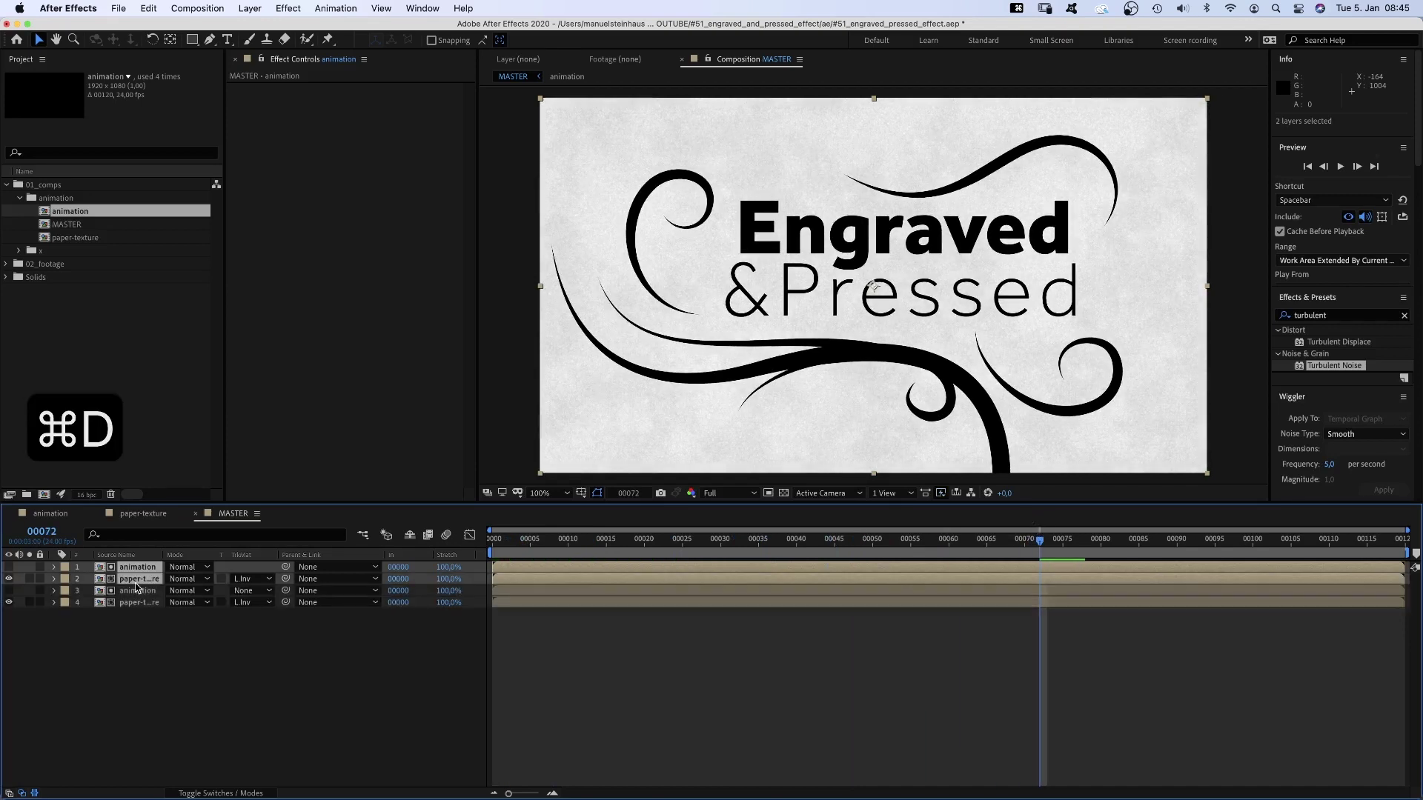
click(135, 621)
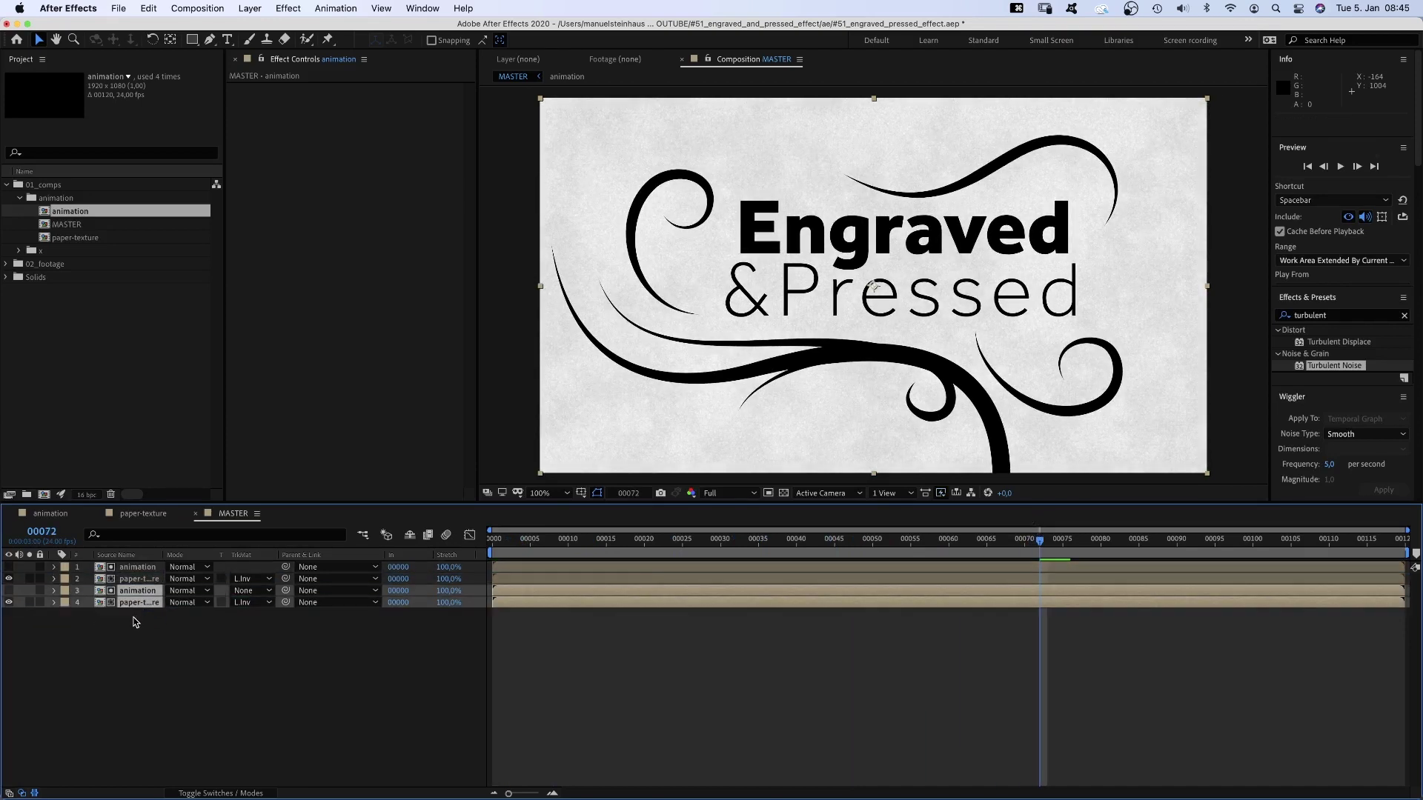
click(246, 604)
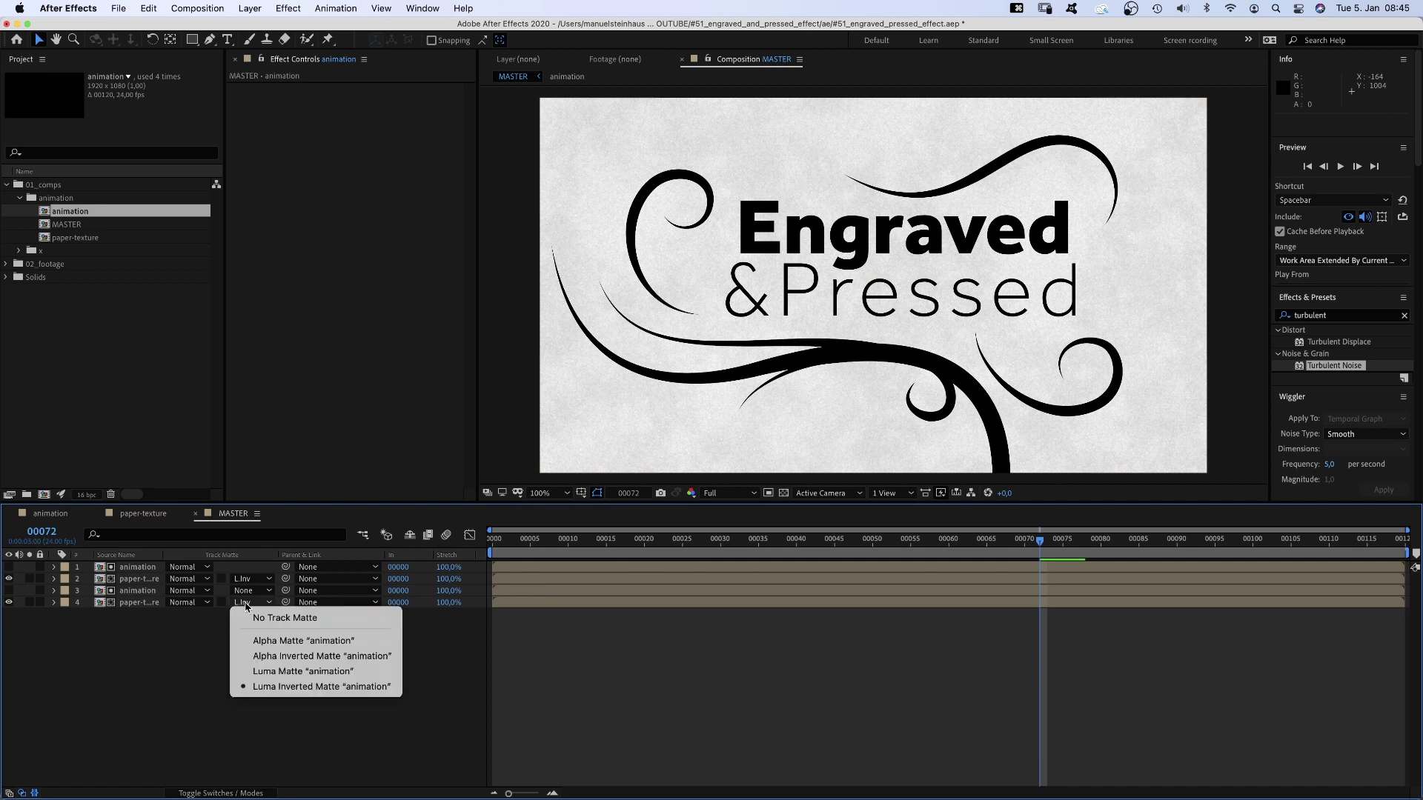
click(255, 670)
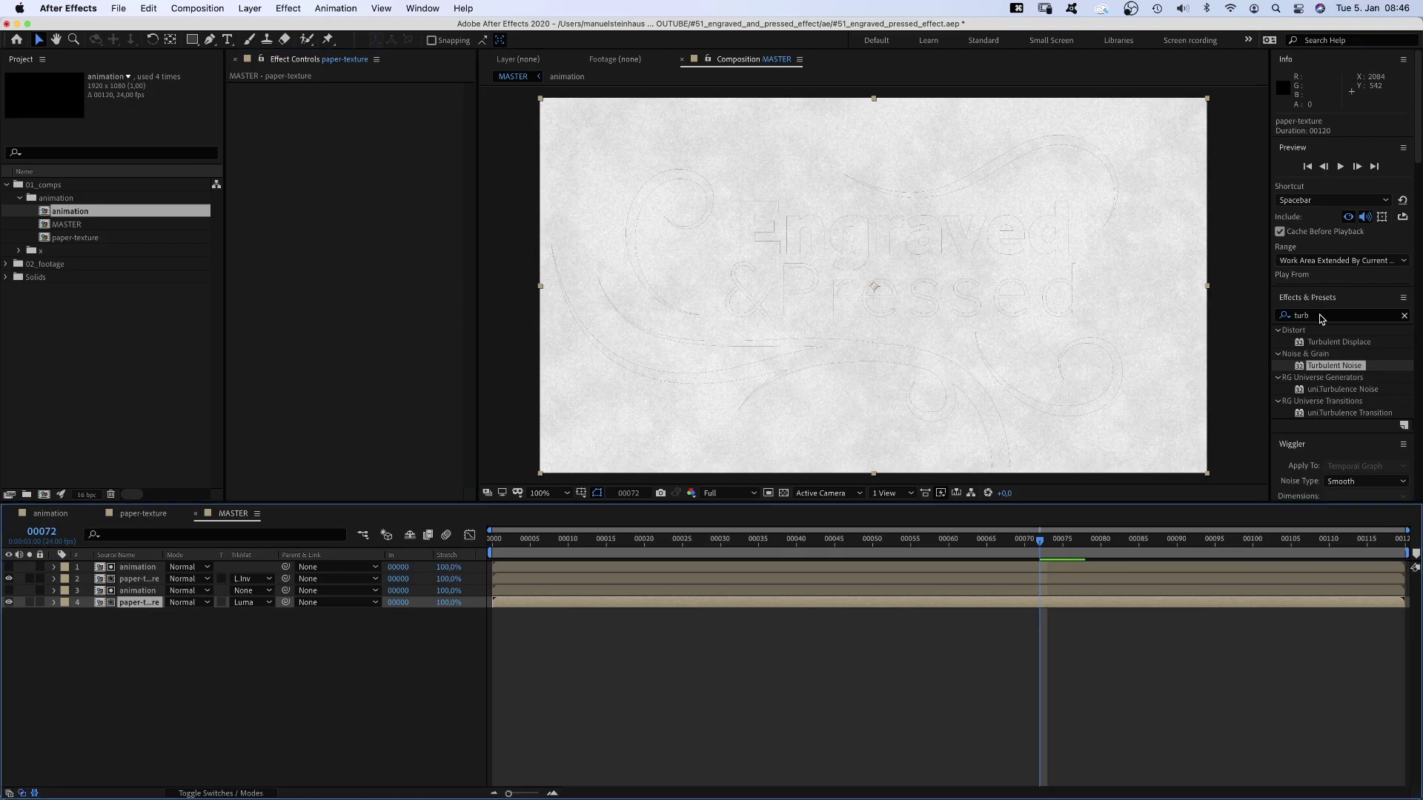
Step: Apply Brightness & Contrast to the bottom paper layer with Brightness -150 and Contrast 15
click(1319, 316)
text(bright)
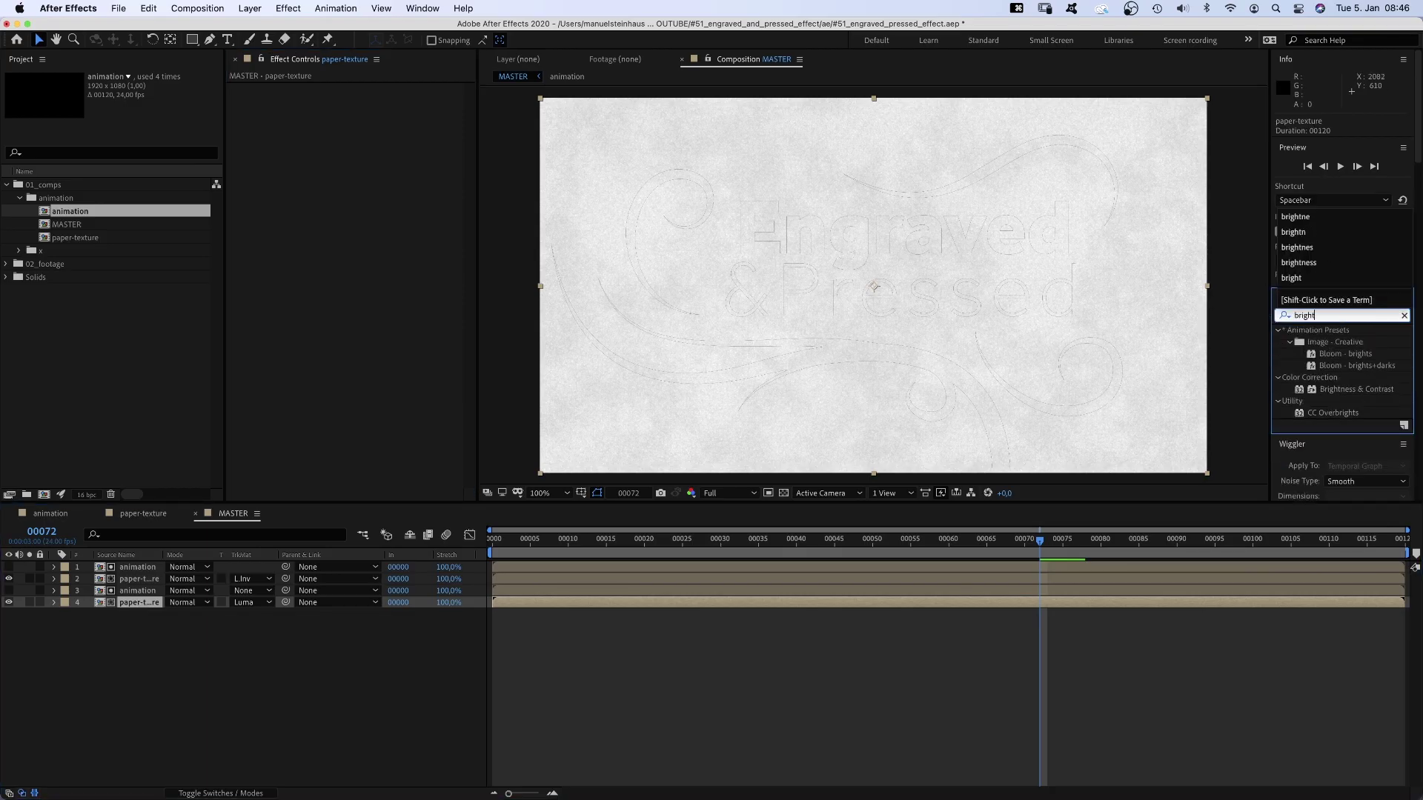
click(1300, 390)
drag(434, 331, 288, 204)
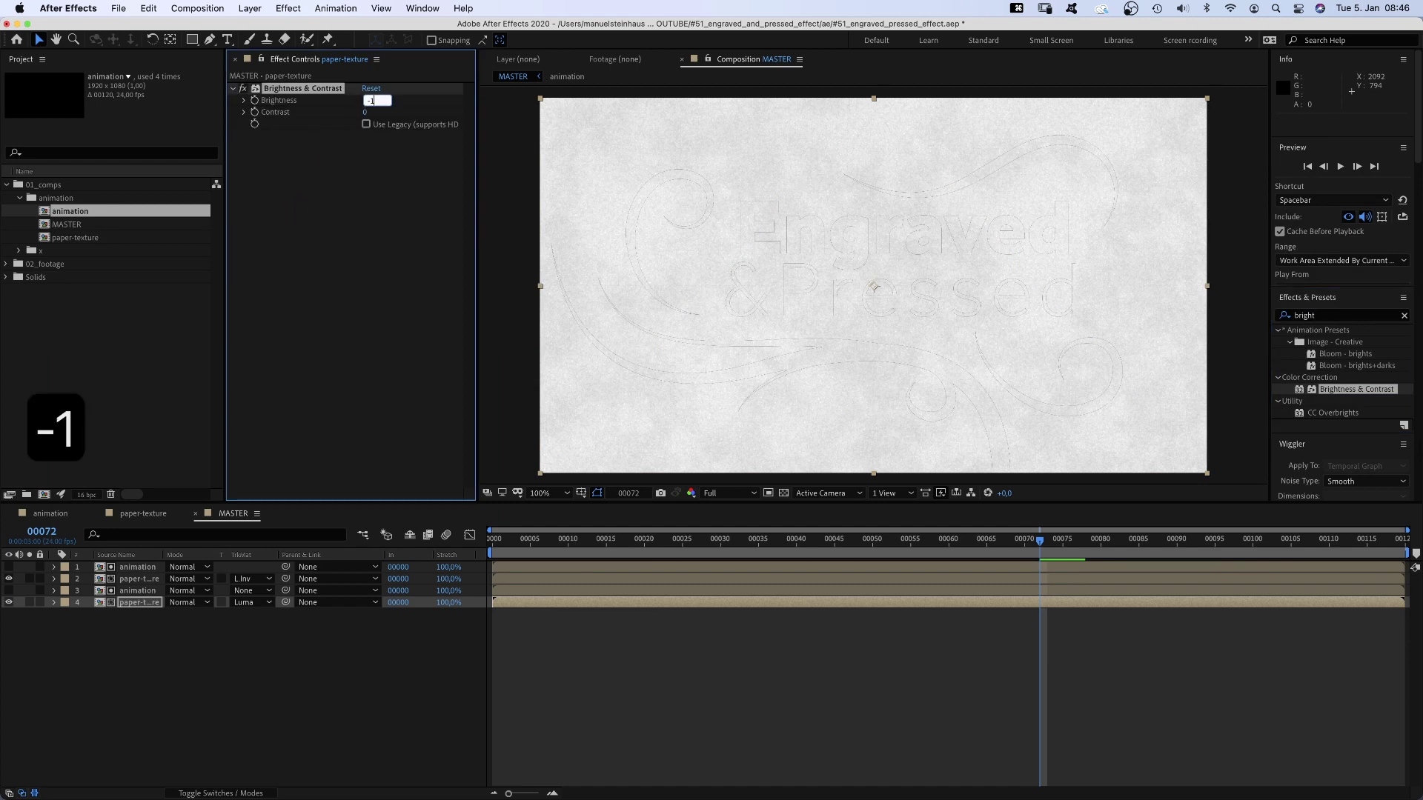
text(50)
key(Return)
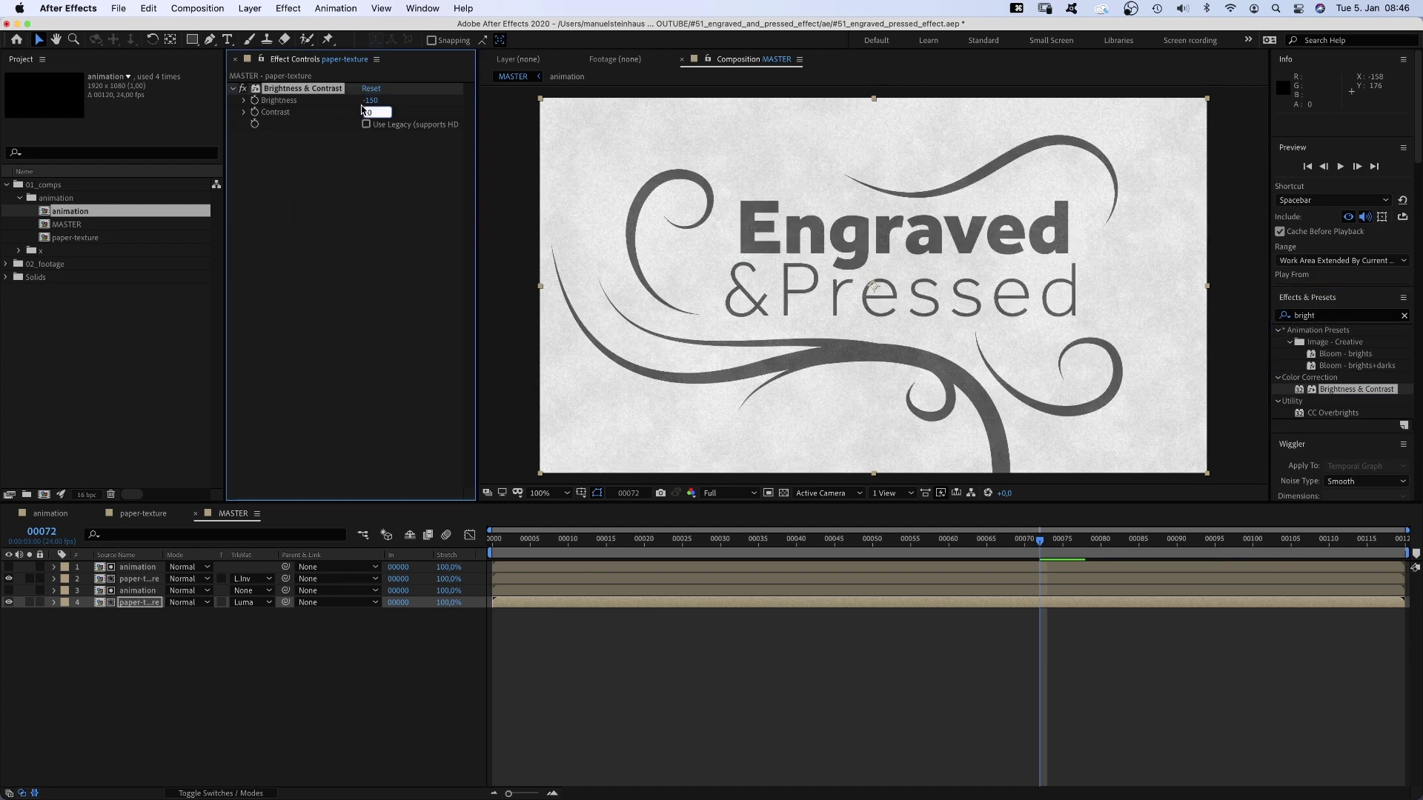
text(15)
key(Return)
key(period)
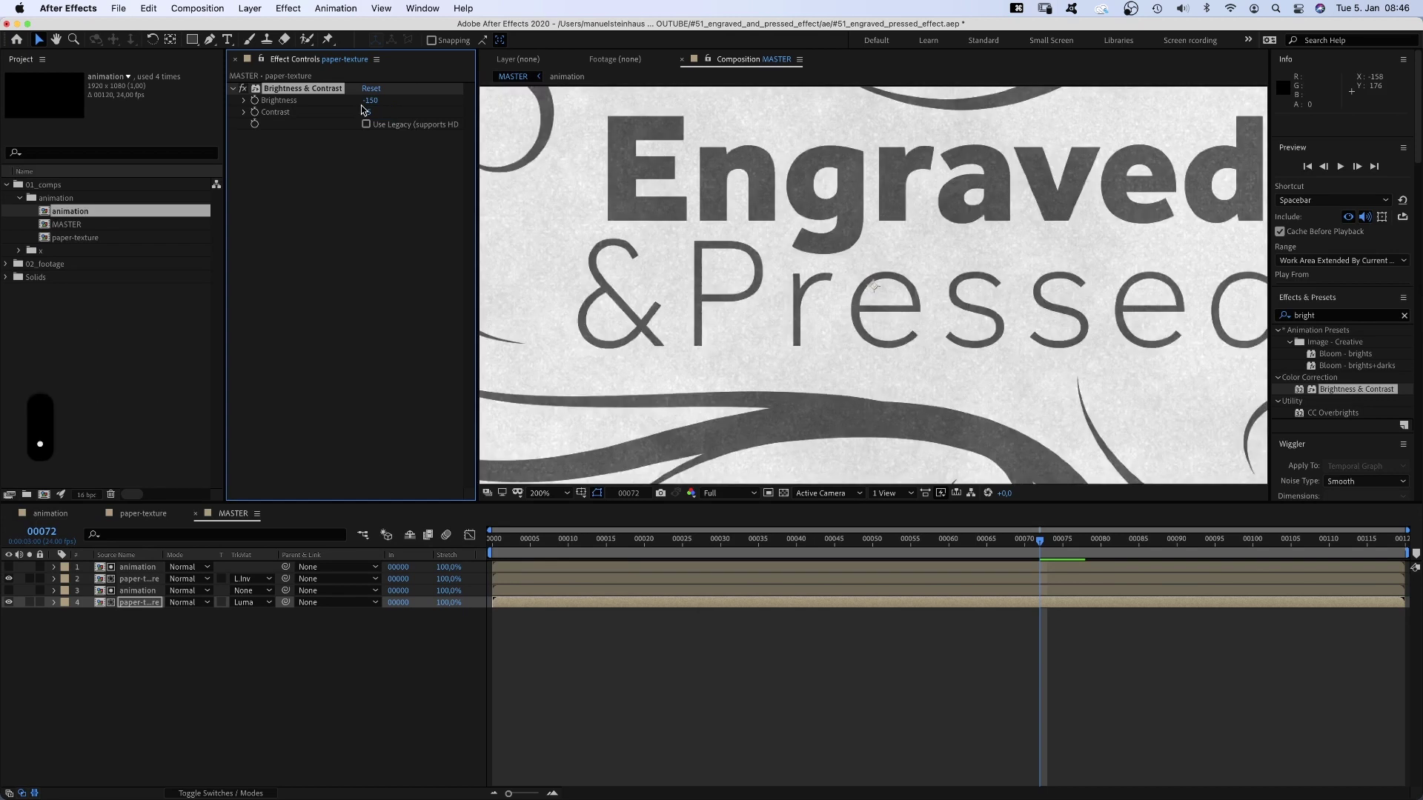
key(period)
key(comma)
key(comma)
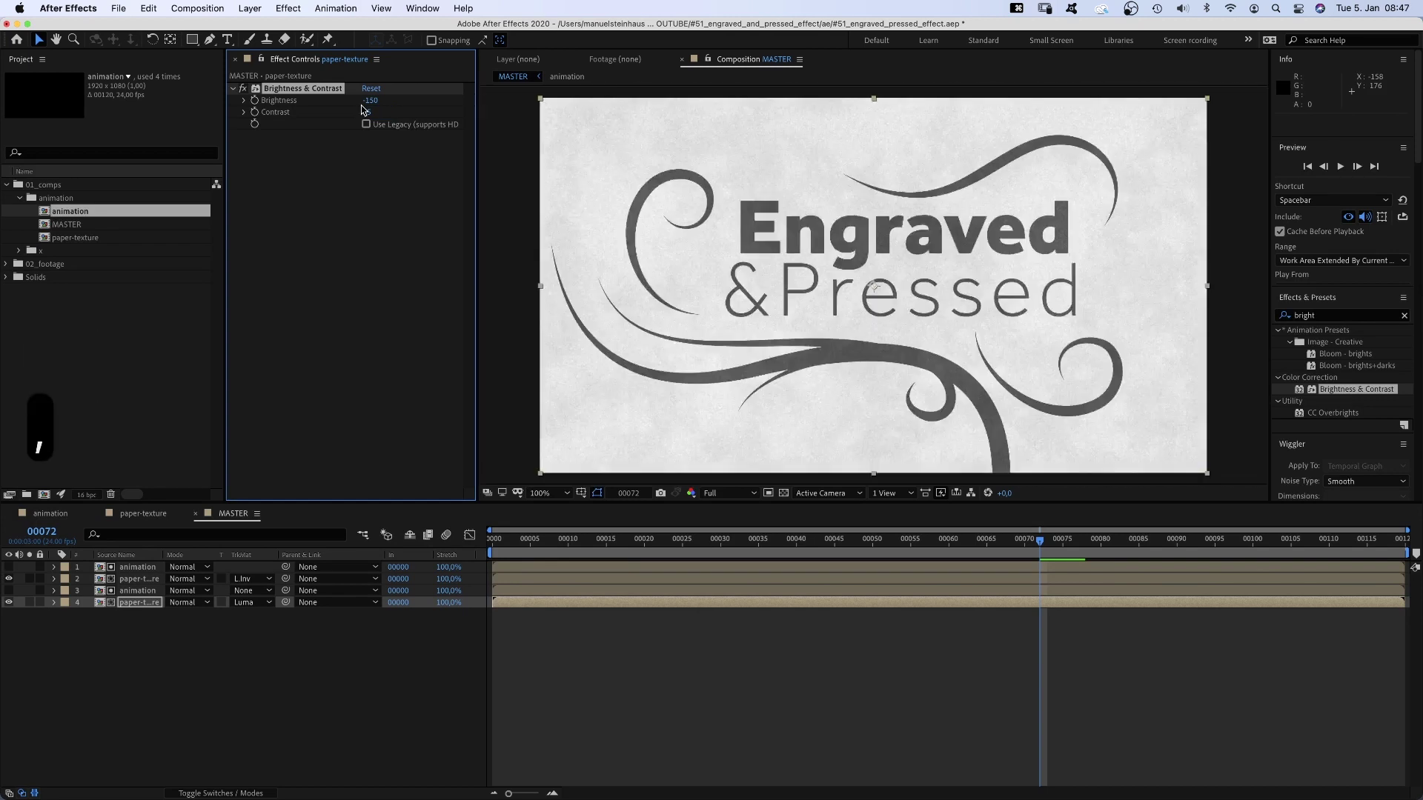
Step: Add a Tritone with cyan 7FFFFF midtones to the bottom paper layer and switch it off
click(1326, 316)
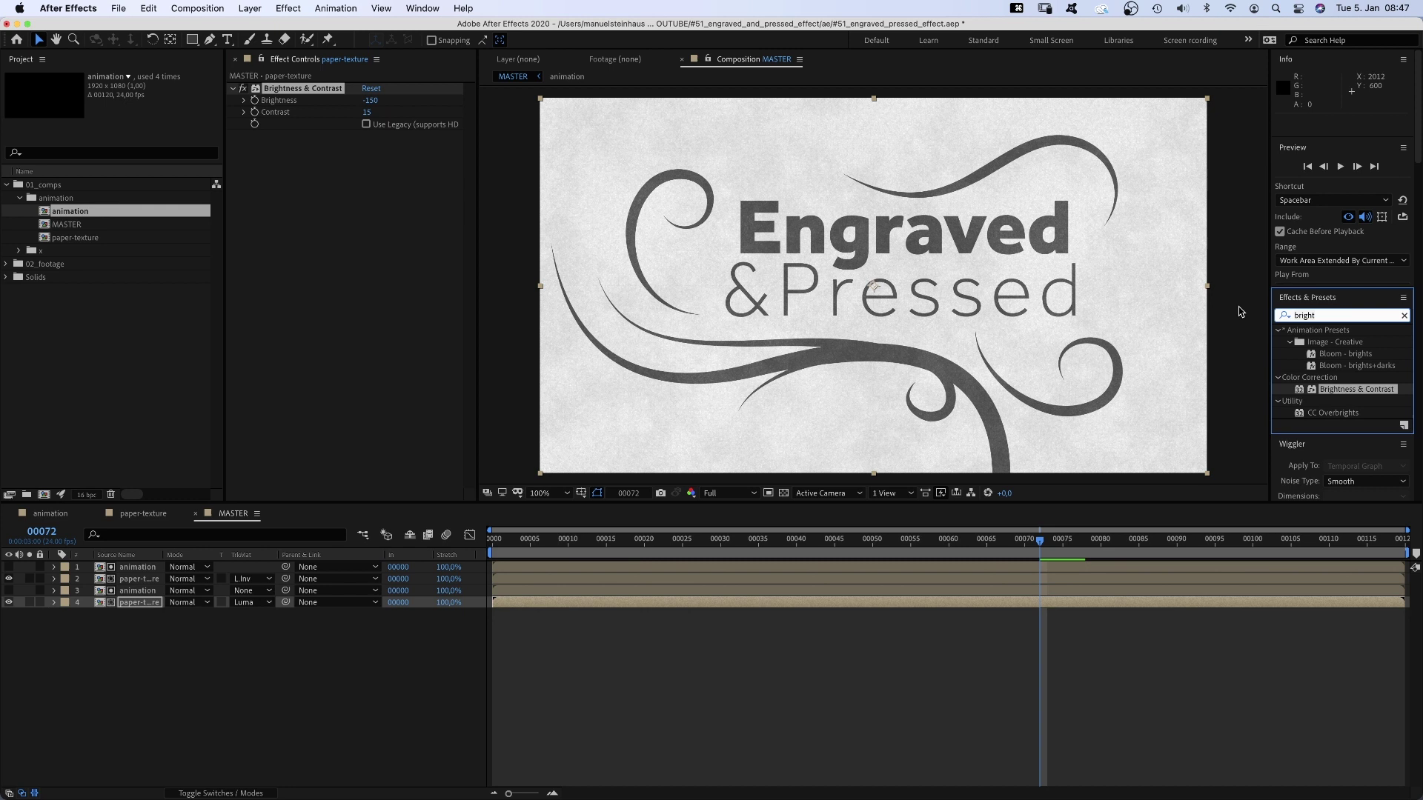
text(triton)
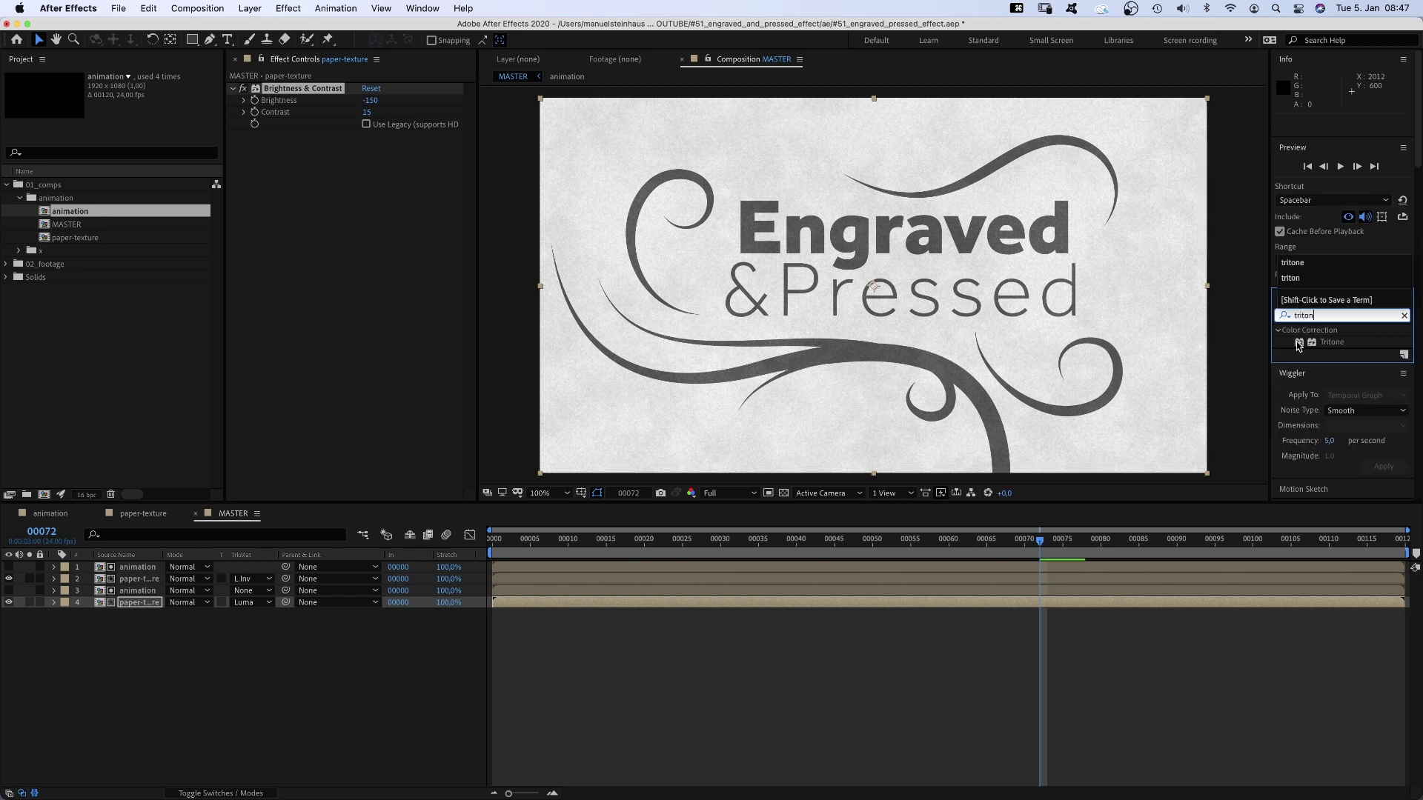
drag(1298, 345, 317, 213)
click(370, 160)
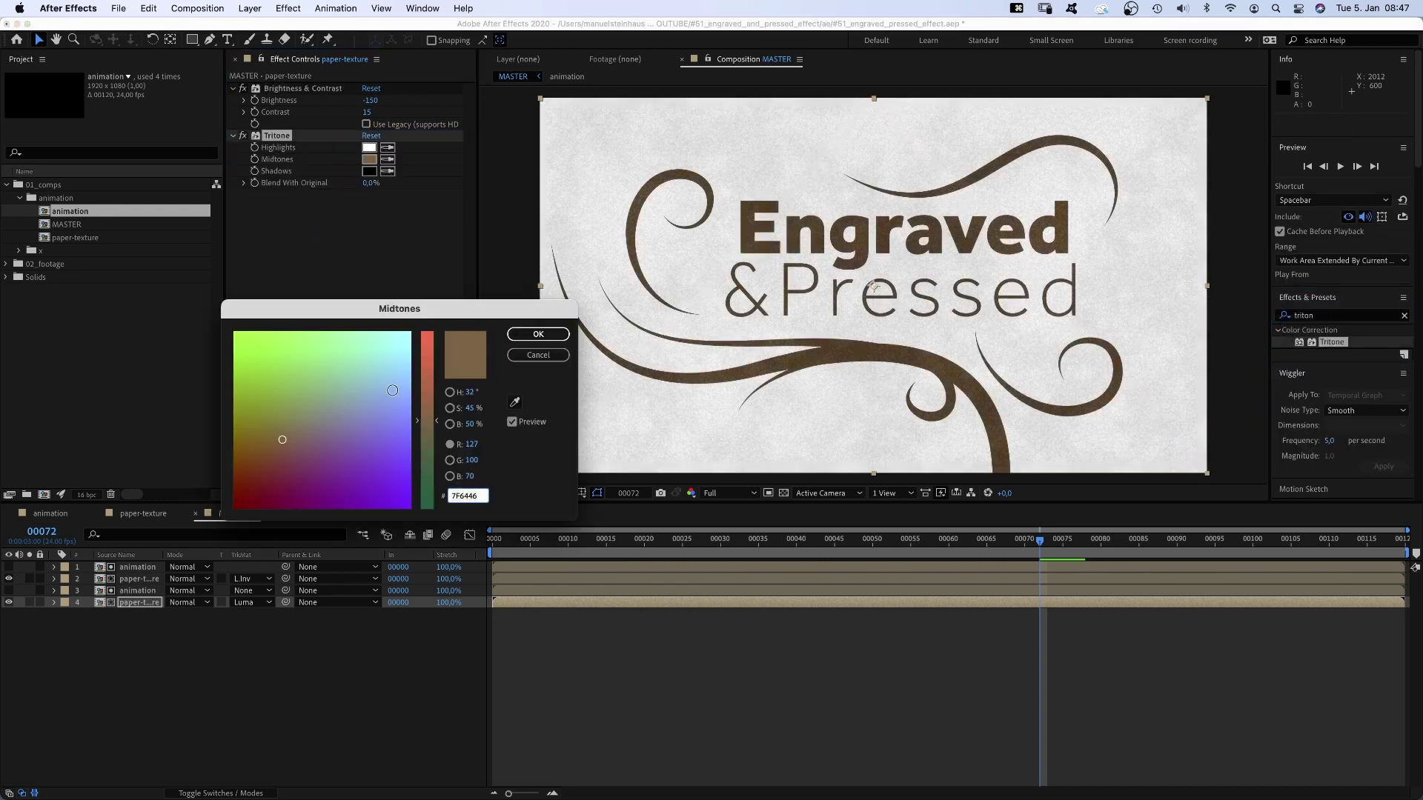
drag(385, 349, 418, 324)
click(514, 335)
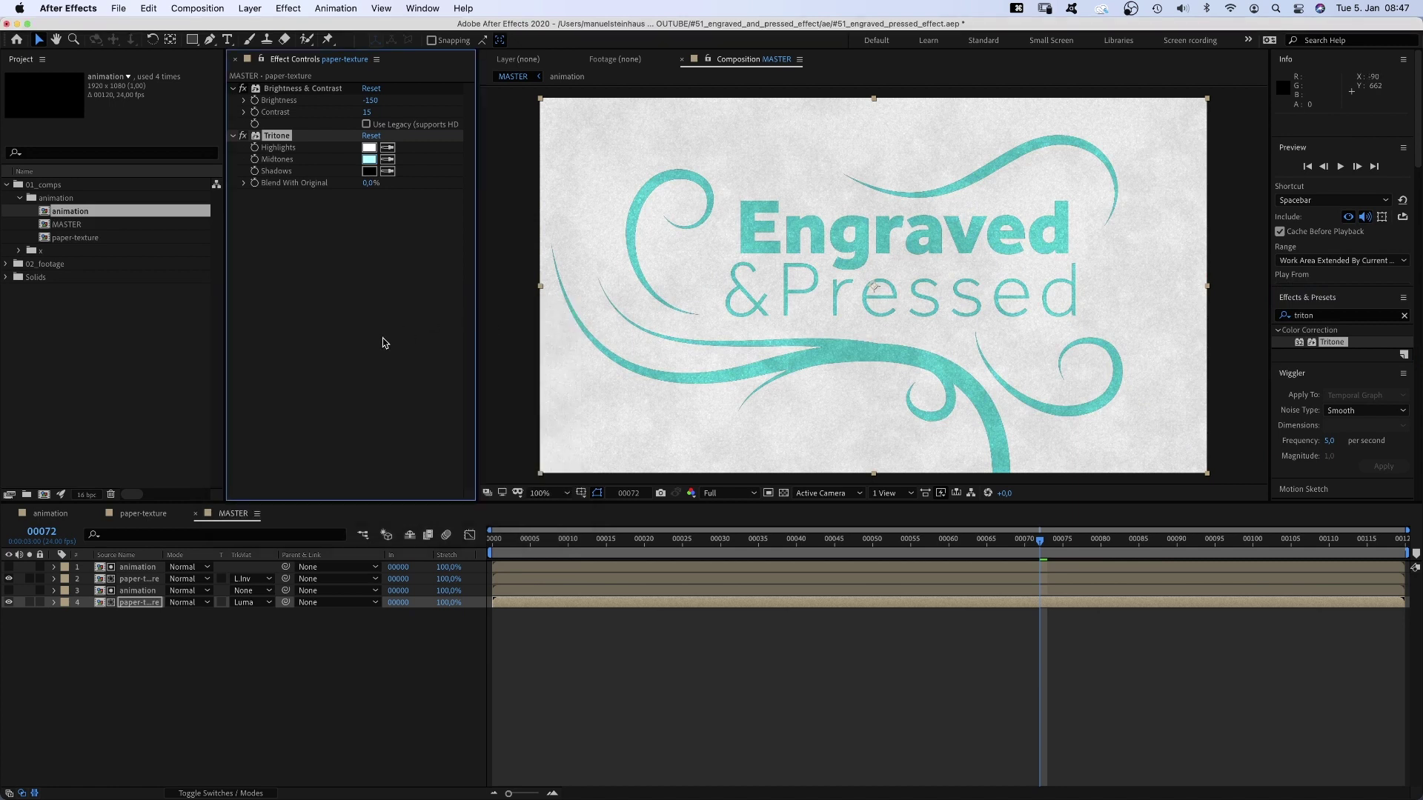
click(242, 136)
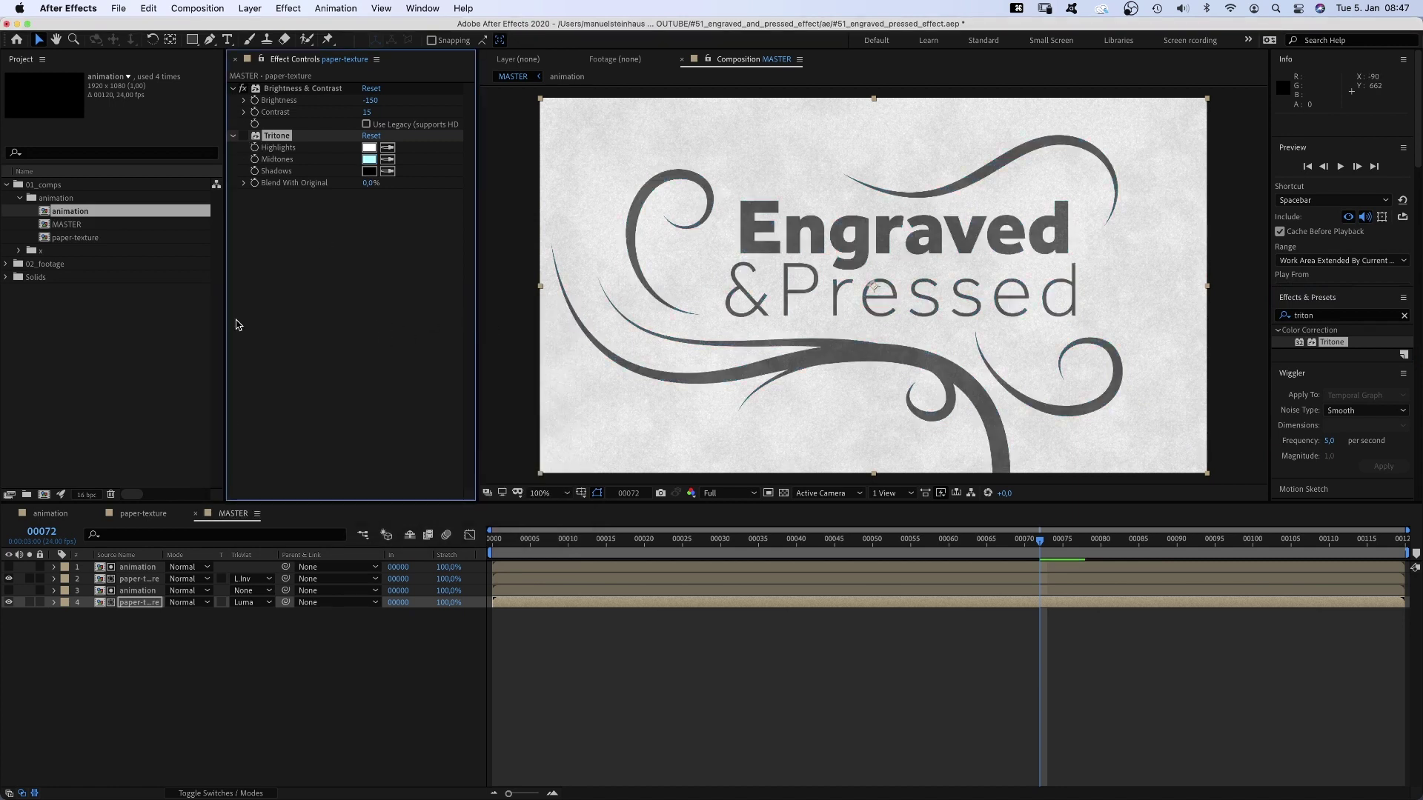
Step: Add an Inner Shadow layer style to the bottom paper layer at 99% opacity
right_click(134, 608)
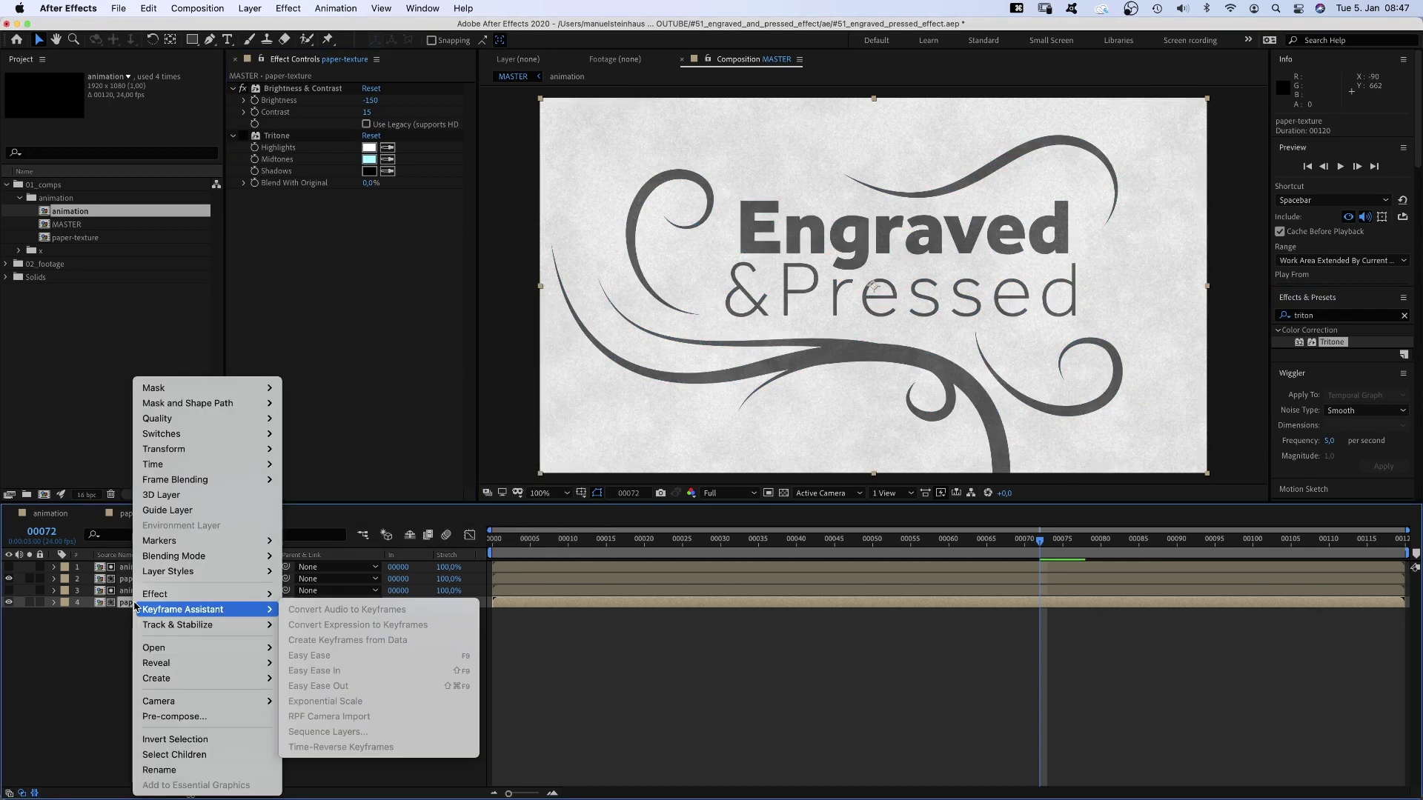
mouse_move(157, 573)
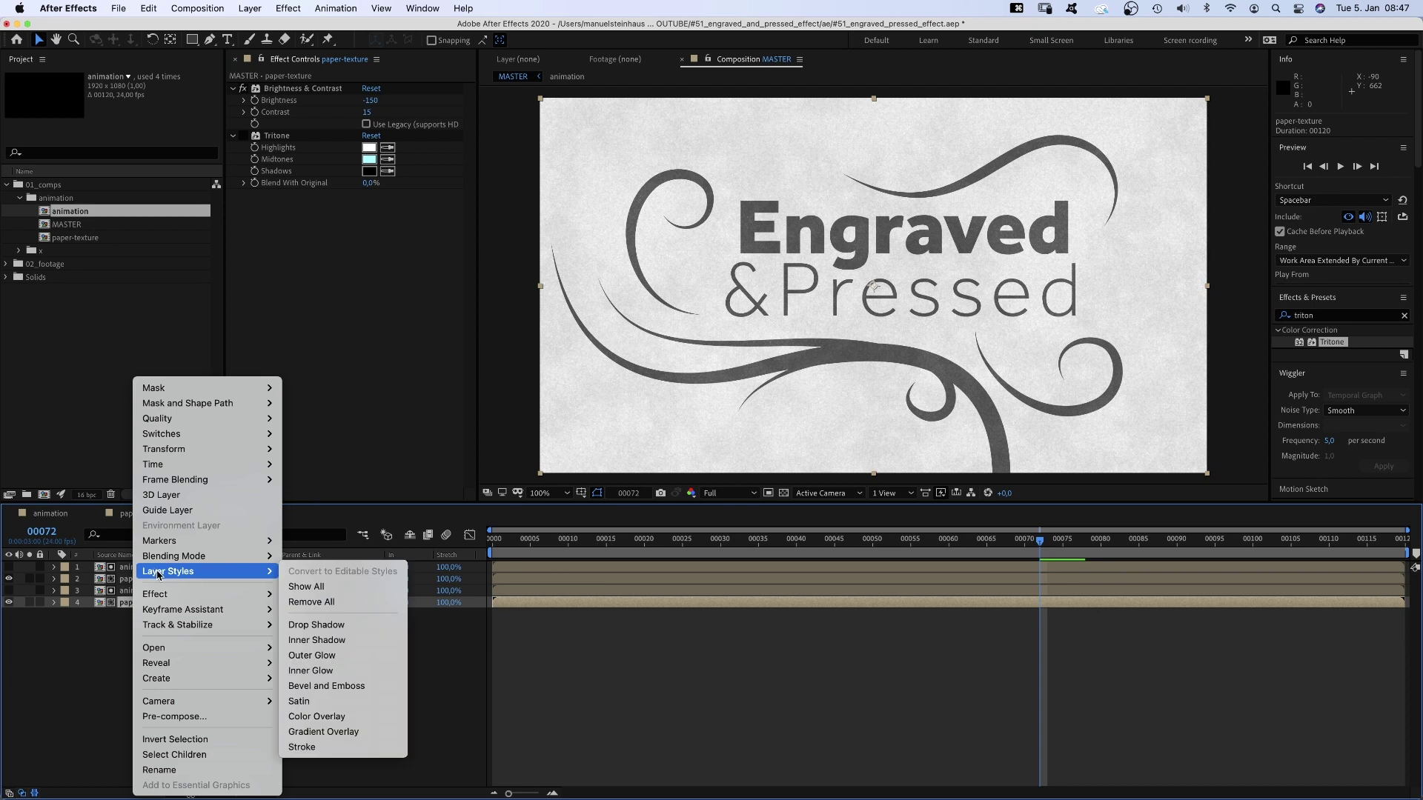
click(329, 640)
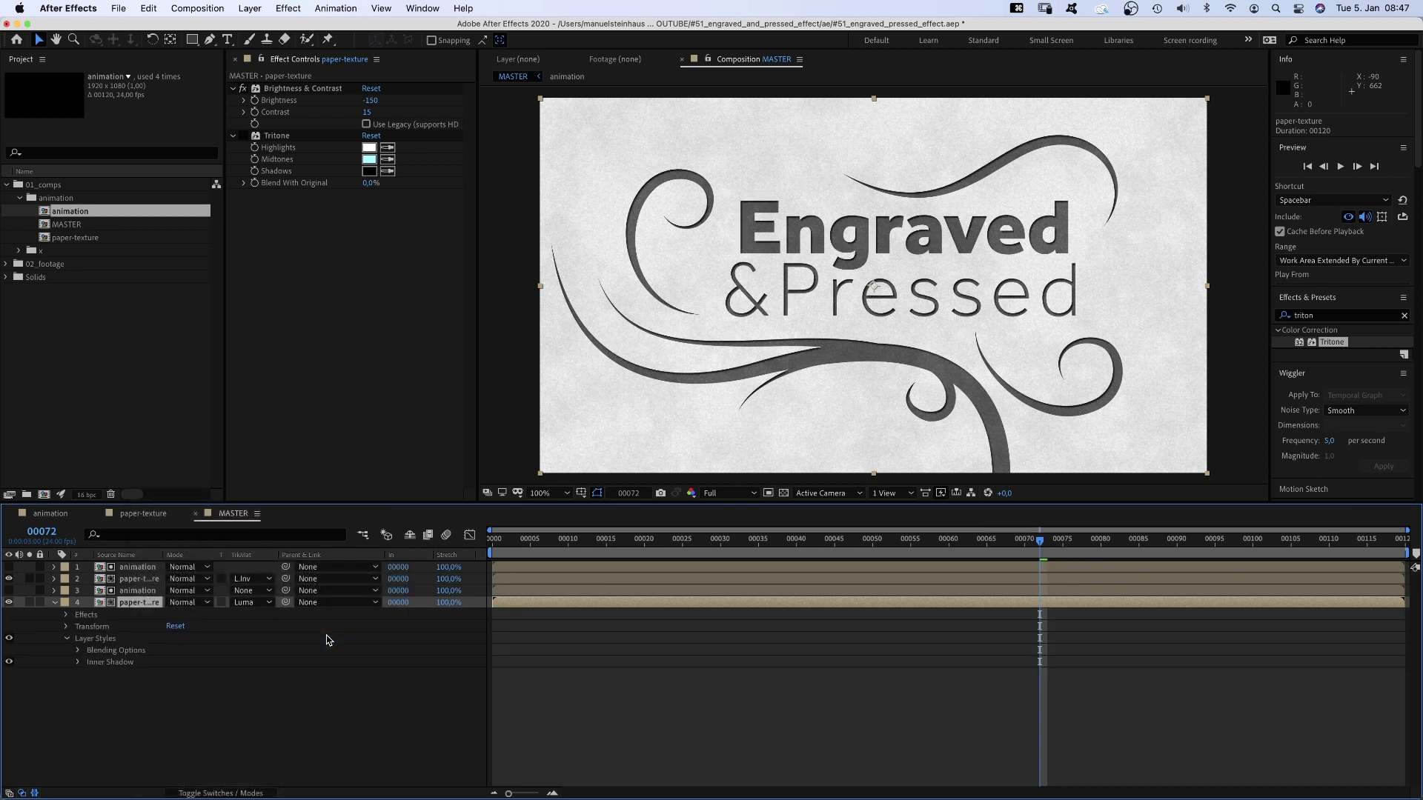
click(79, 663)
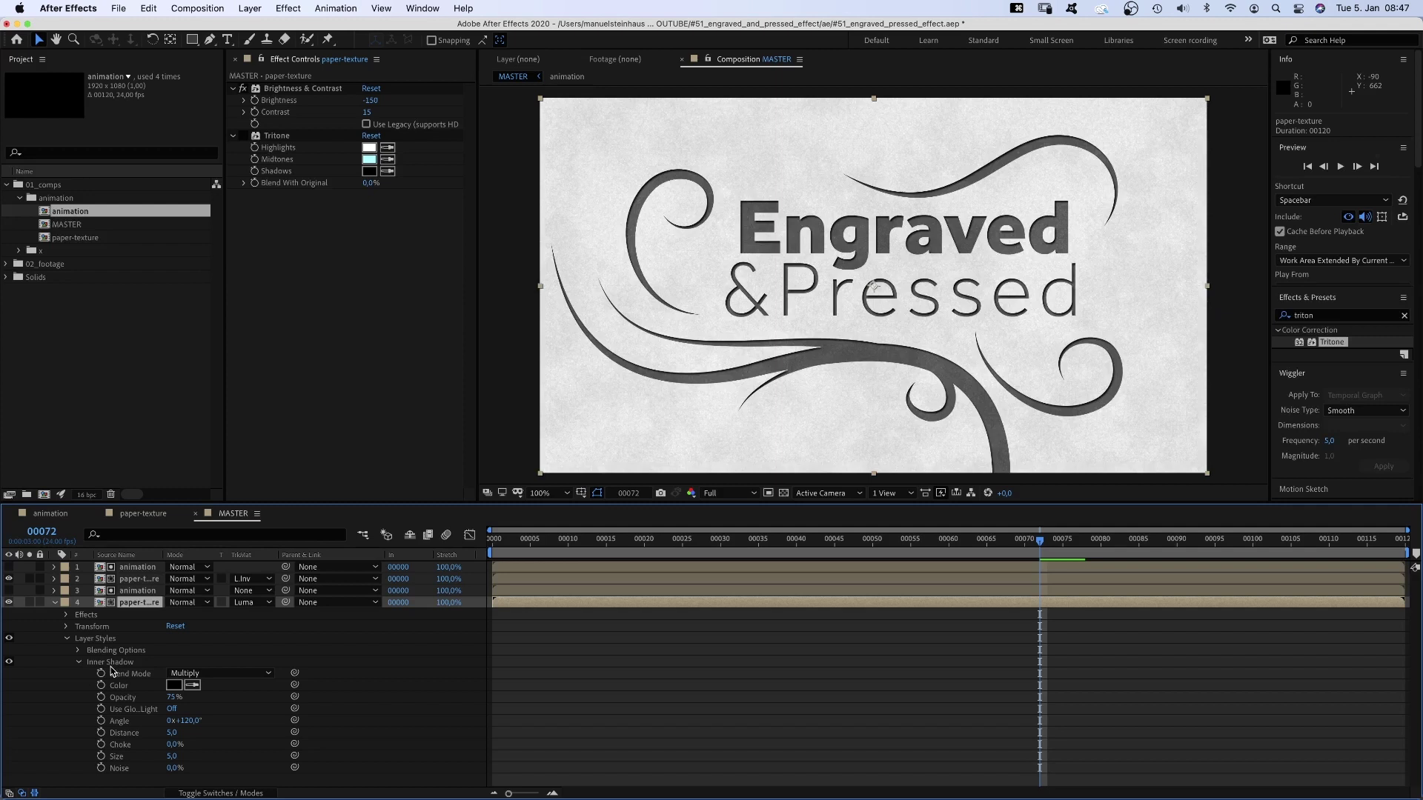
drag(175, 697, 191, 714)
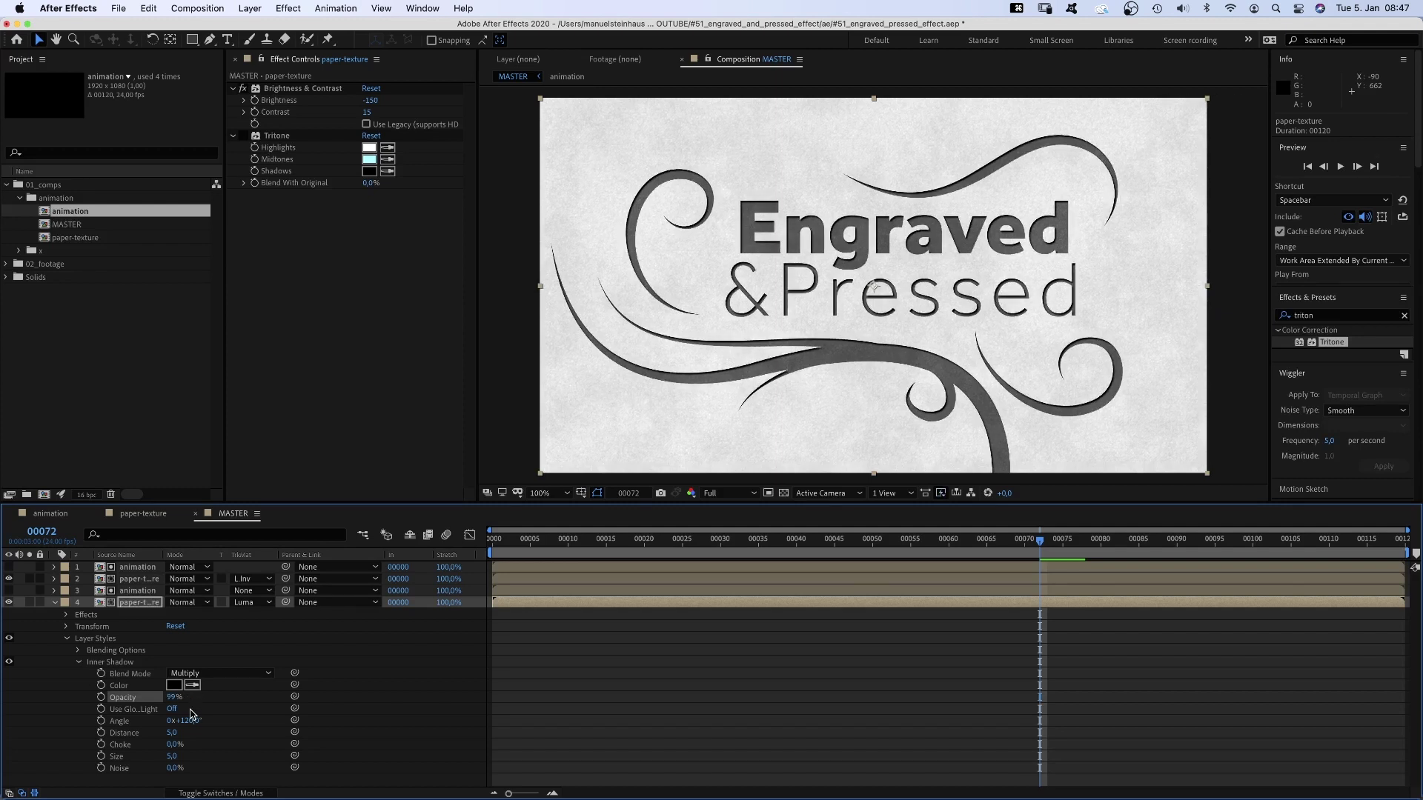
Step: Set the inner shadow to 130° angle, distance 5, size 5 and 20% noise
text(130)
key(Return)
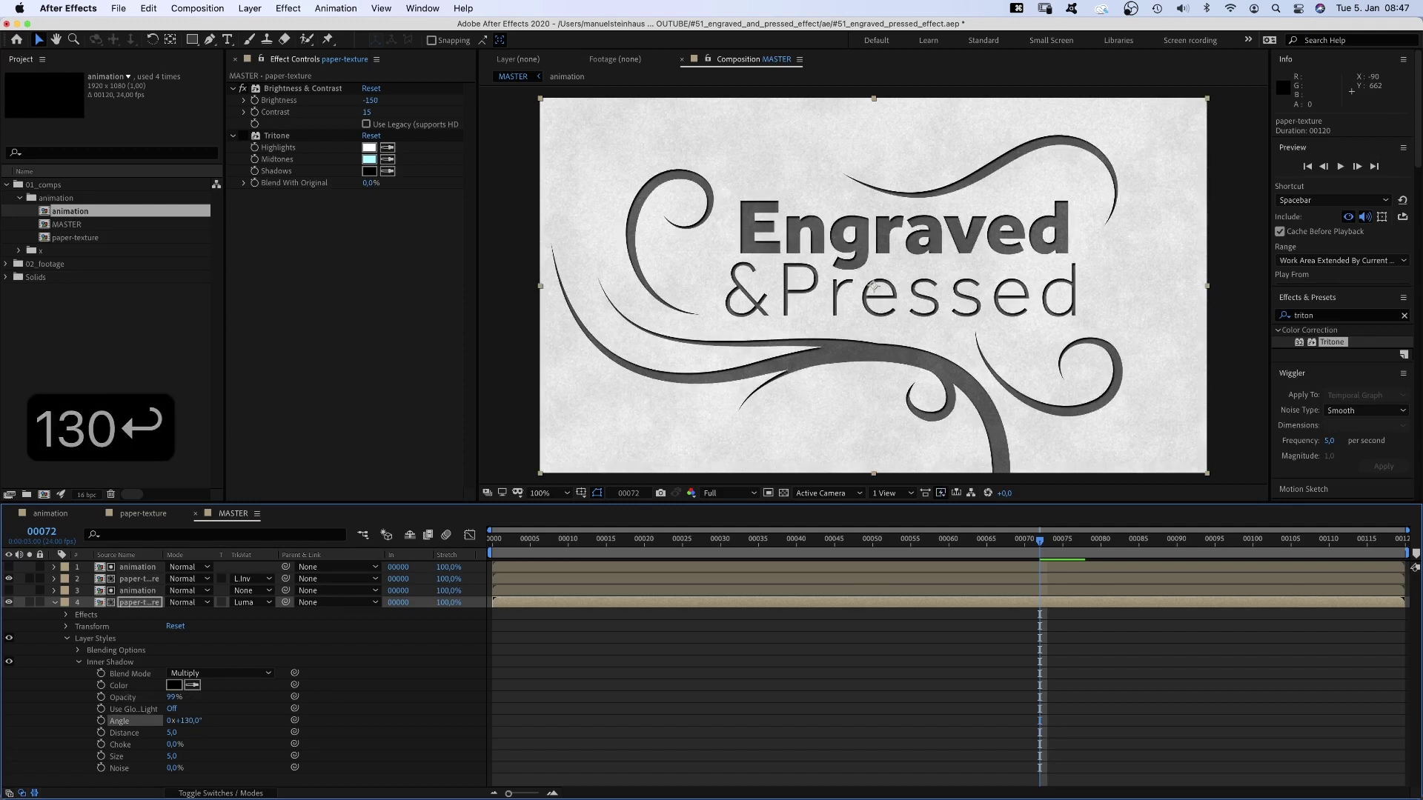
text(5)
key(Return)
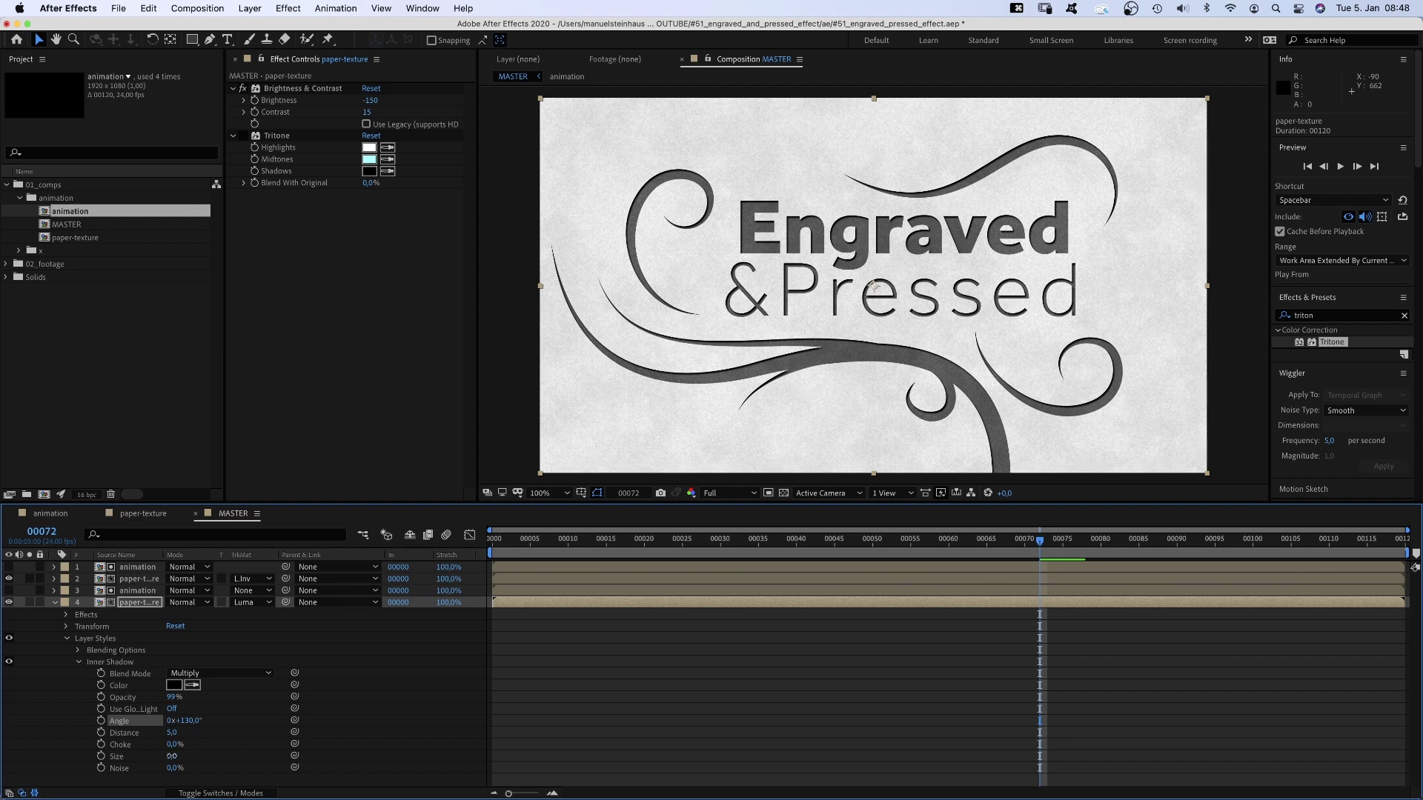
text(5)
key(Return)
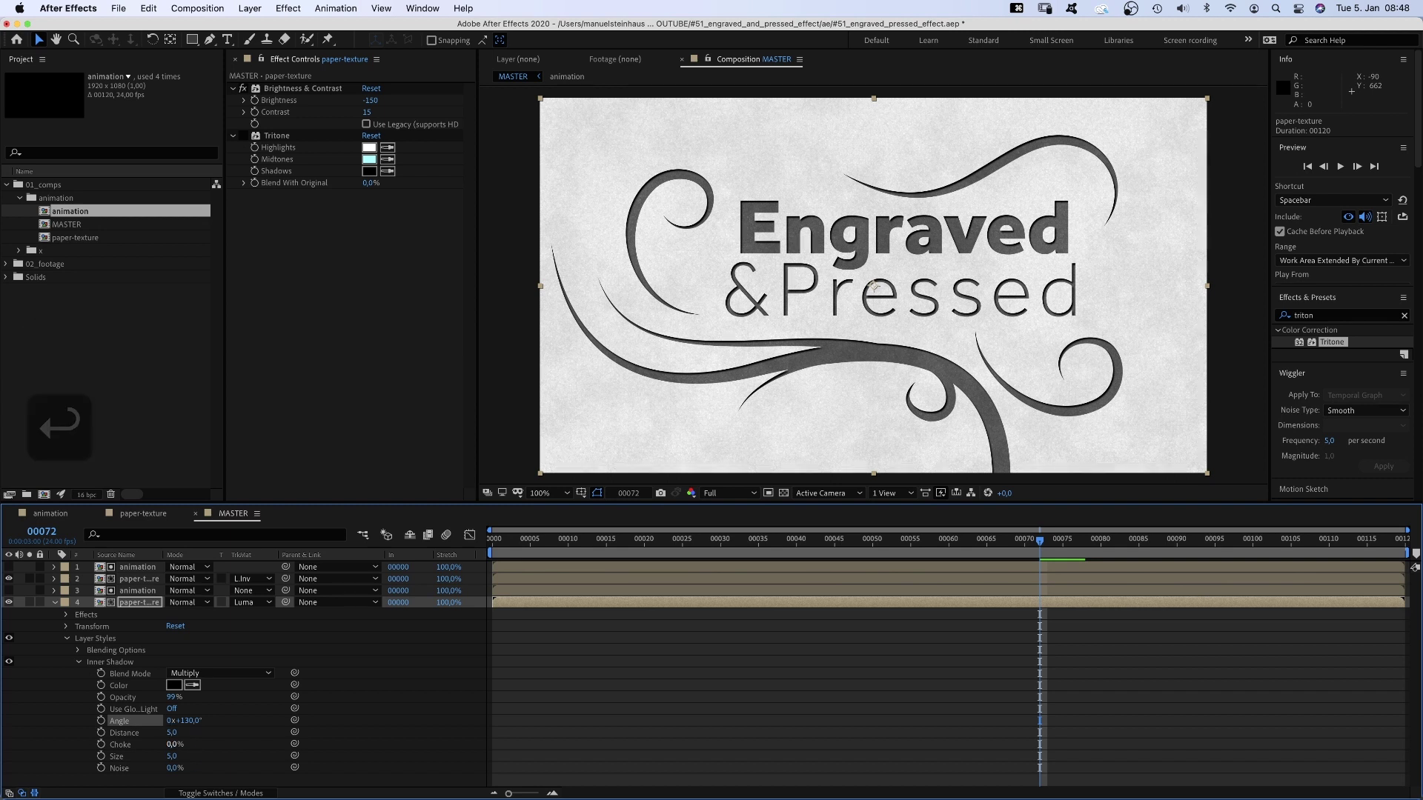
text(20)
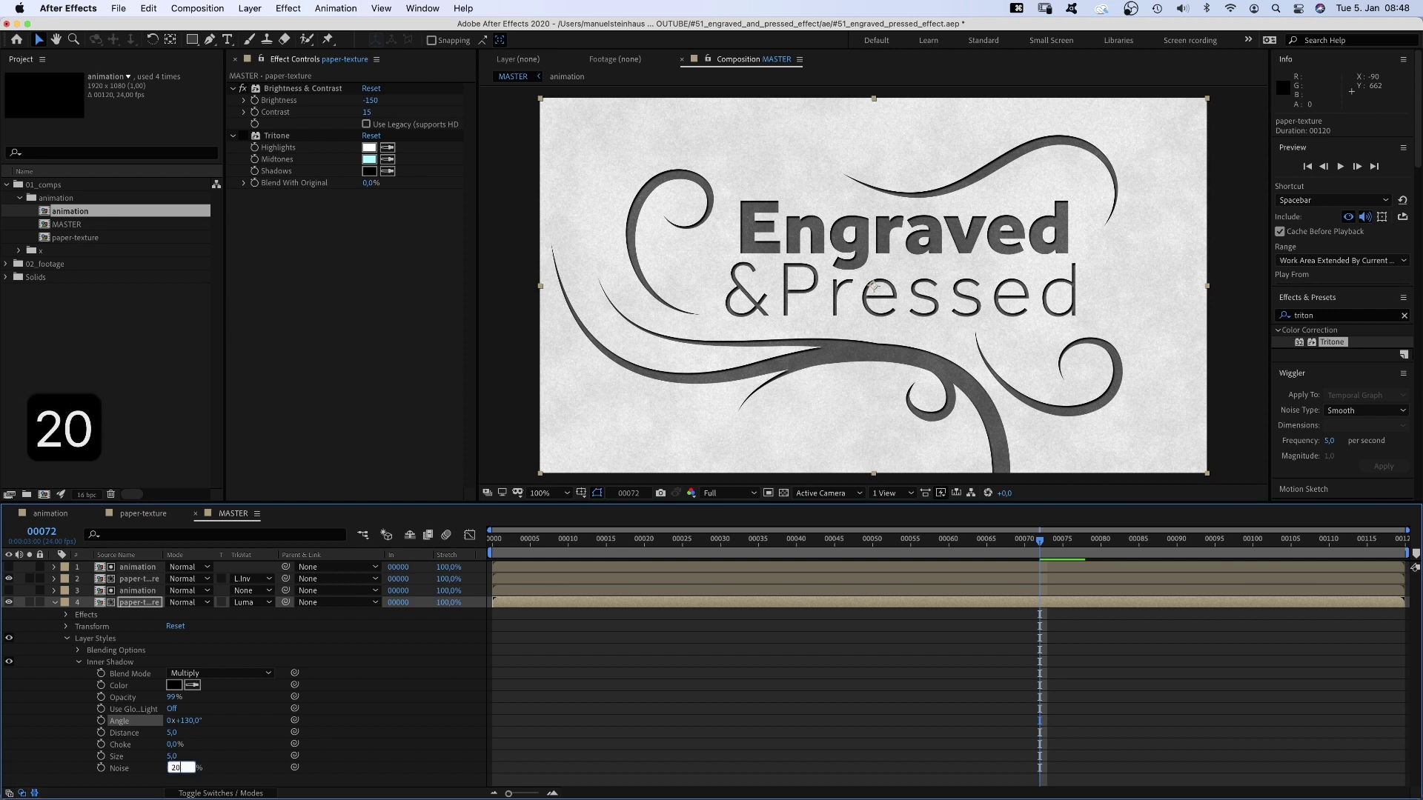
key(Return)
click(66, 638)
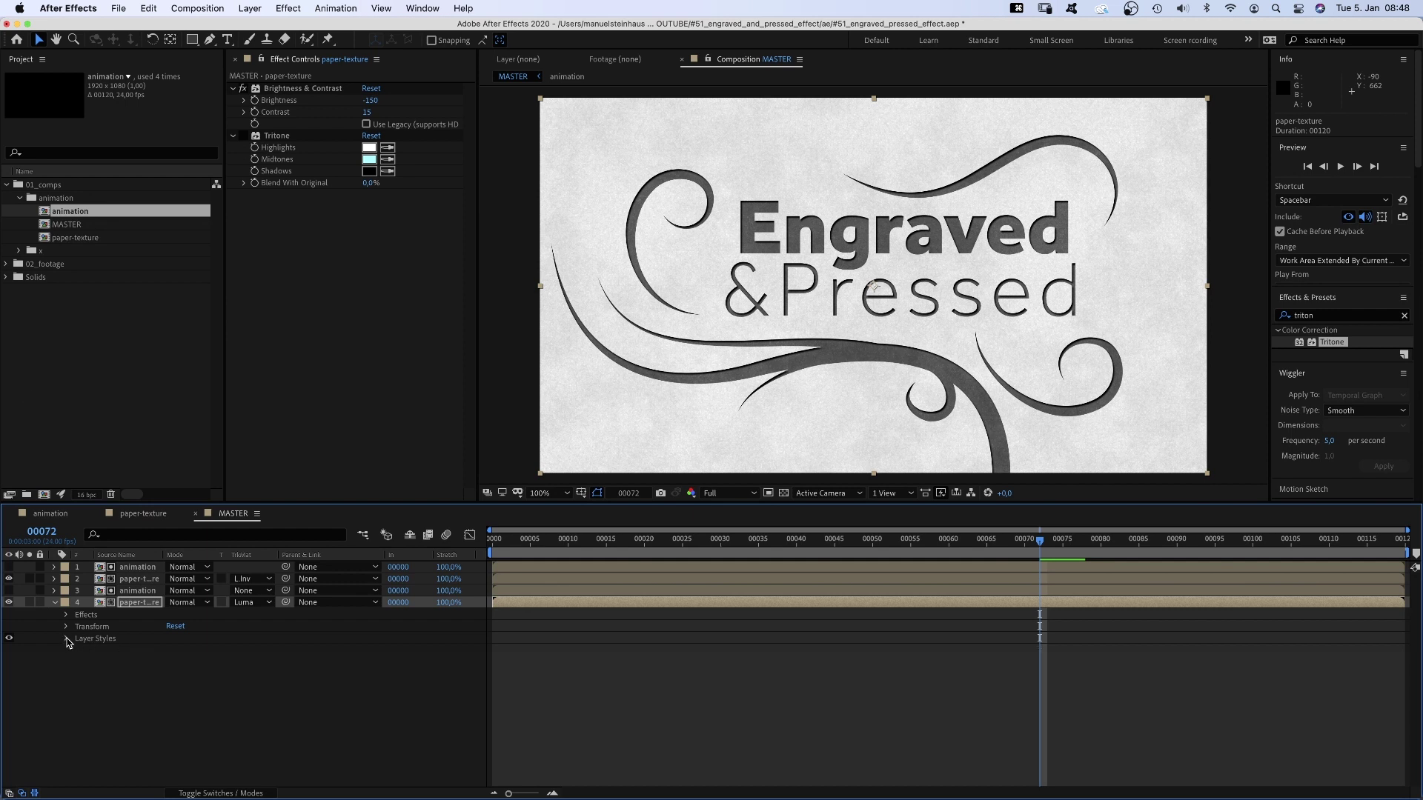
Step: Add a Bevel and Emboss layer style to the upper paper layer
click(54, 602)
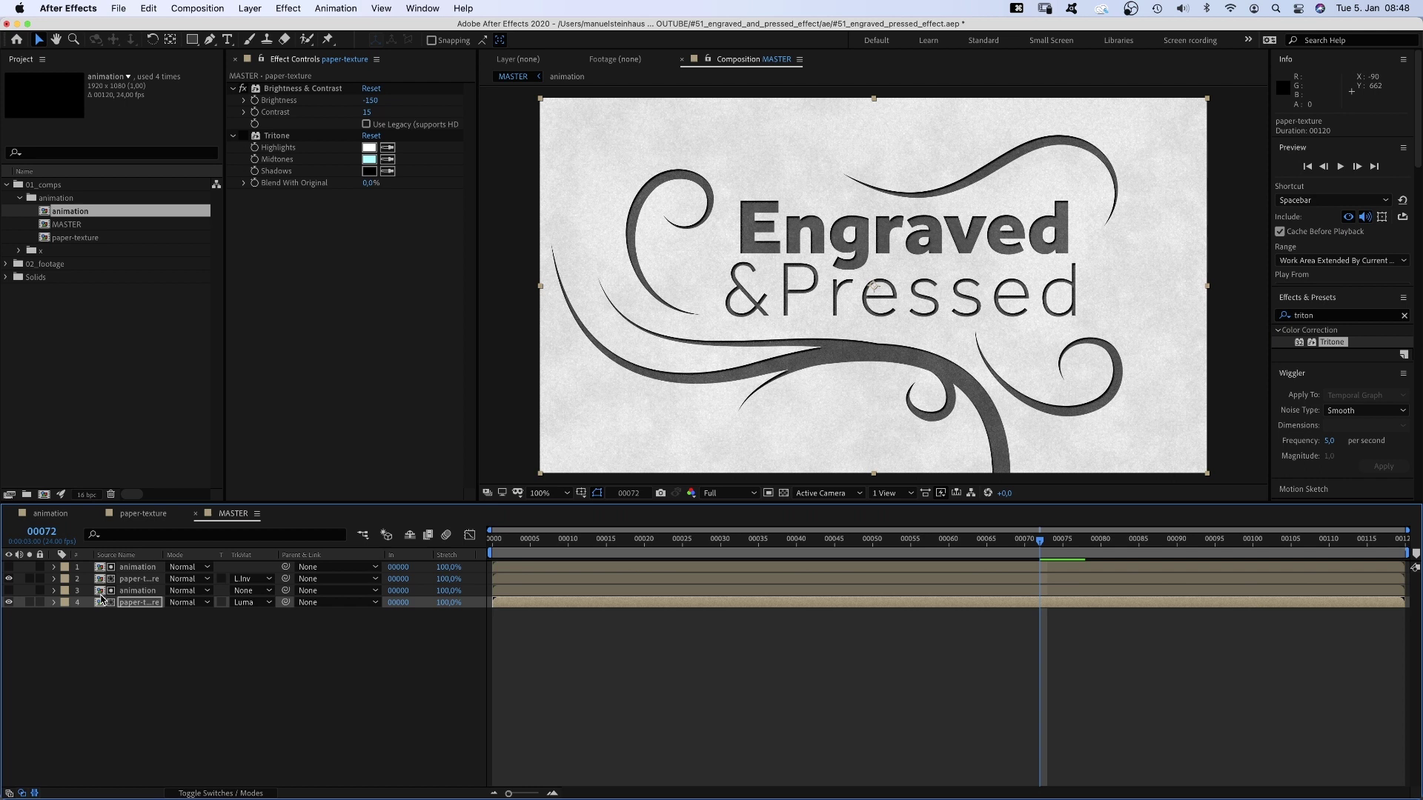
right_click(123, 582)
mouse_move(237, 571)
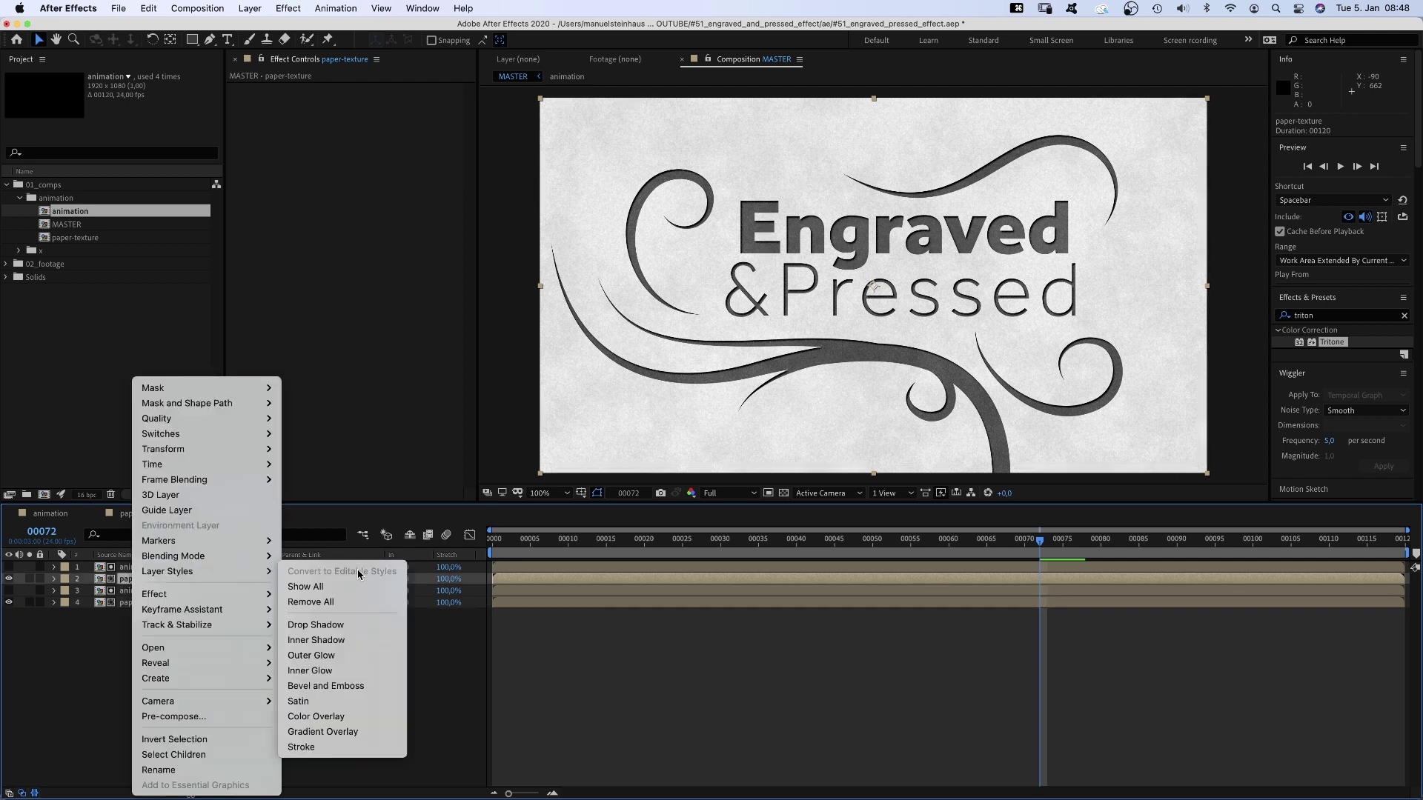
click(348, 686)
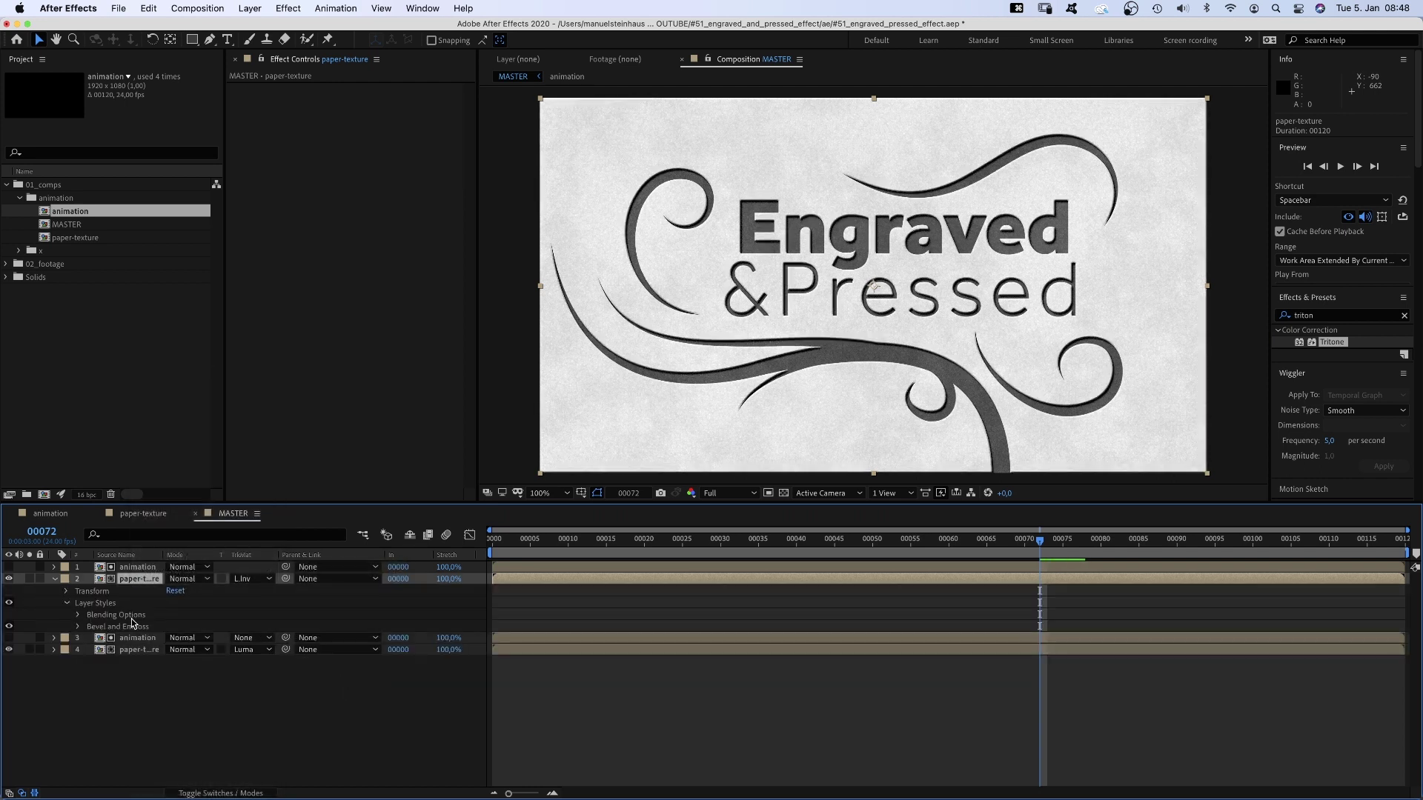
click(78, 627)
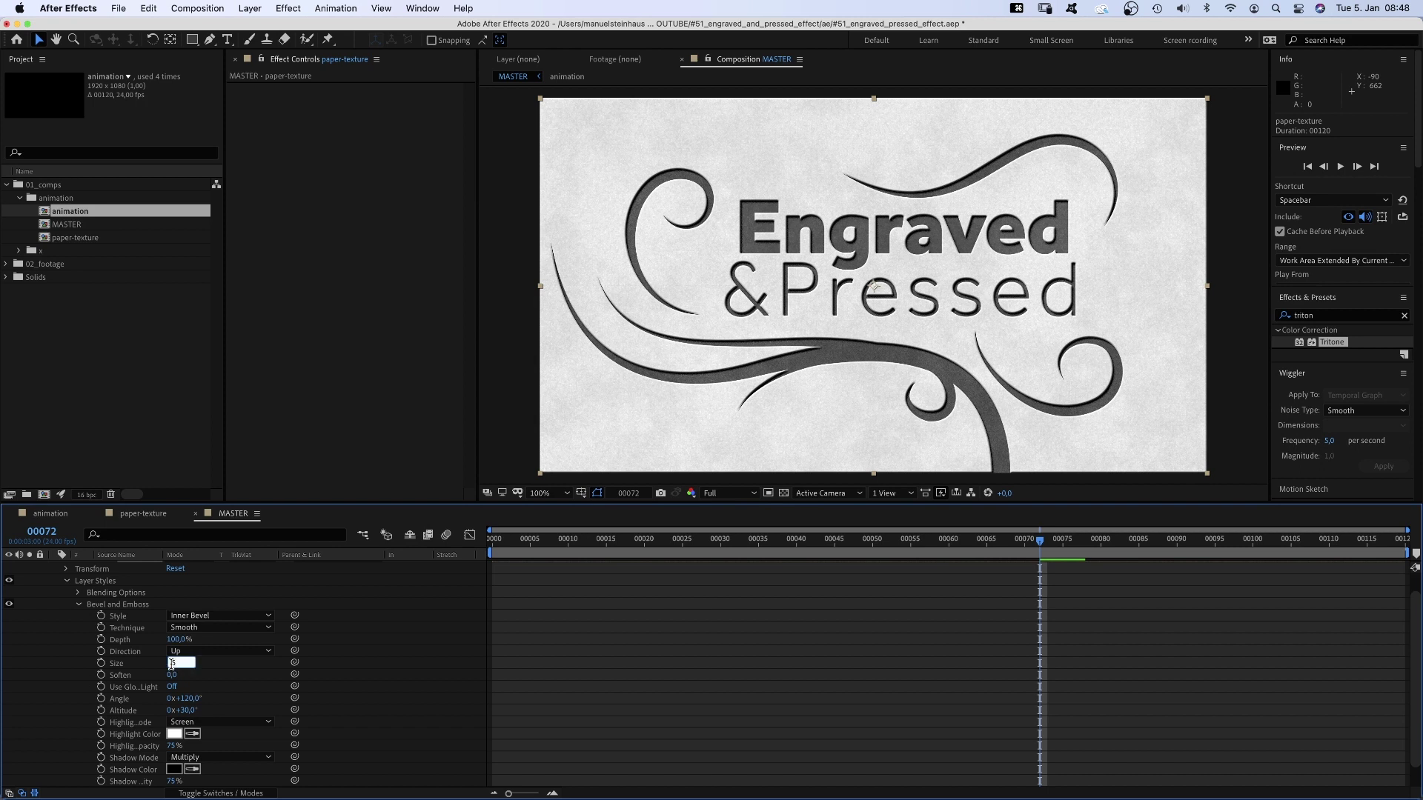
Step: Set the bevel size to 4, angle to 330° and altitude to 30°
text(4)
key(Return)
click(183, 697)
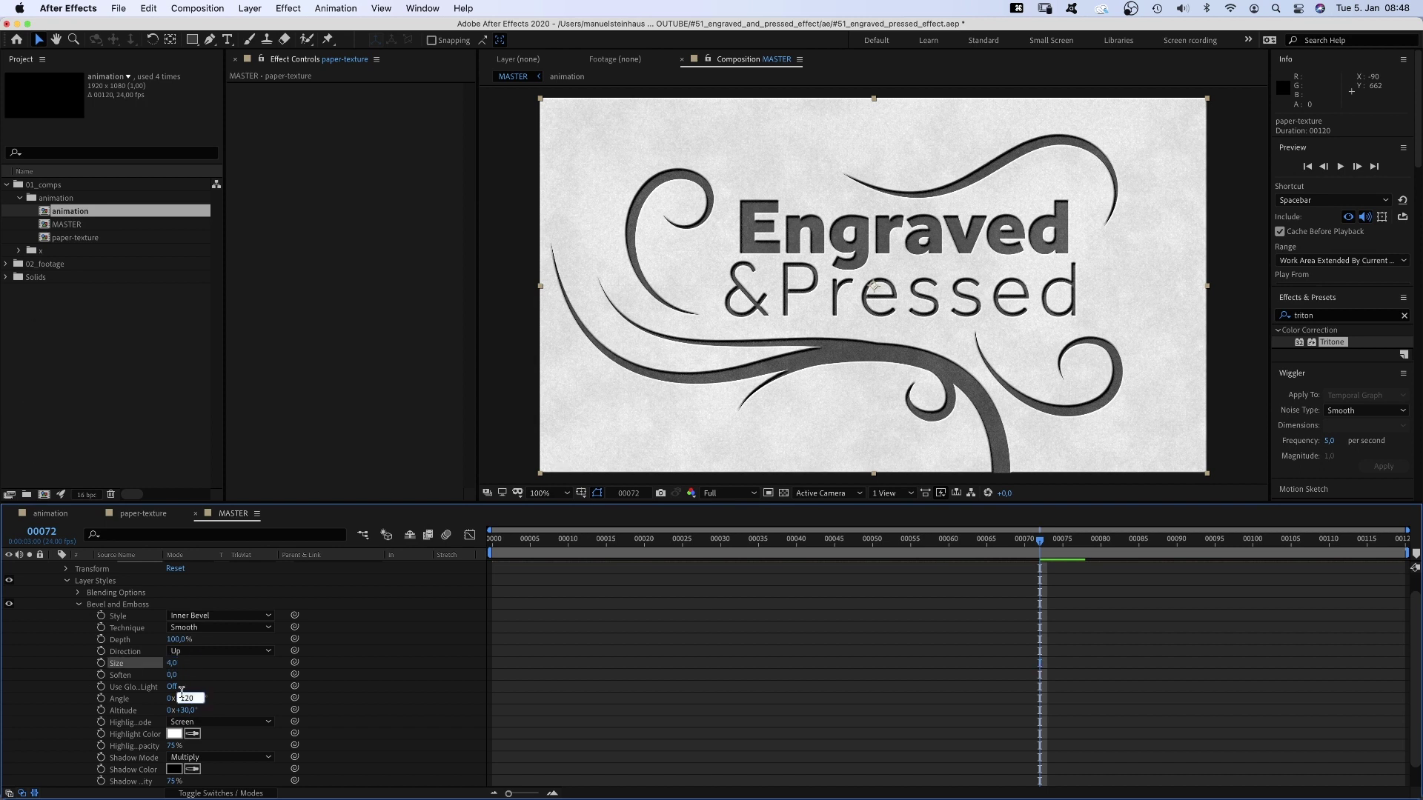
text(330)
key(Return)
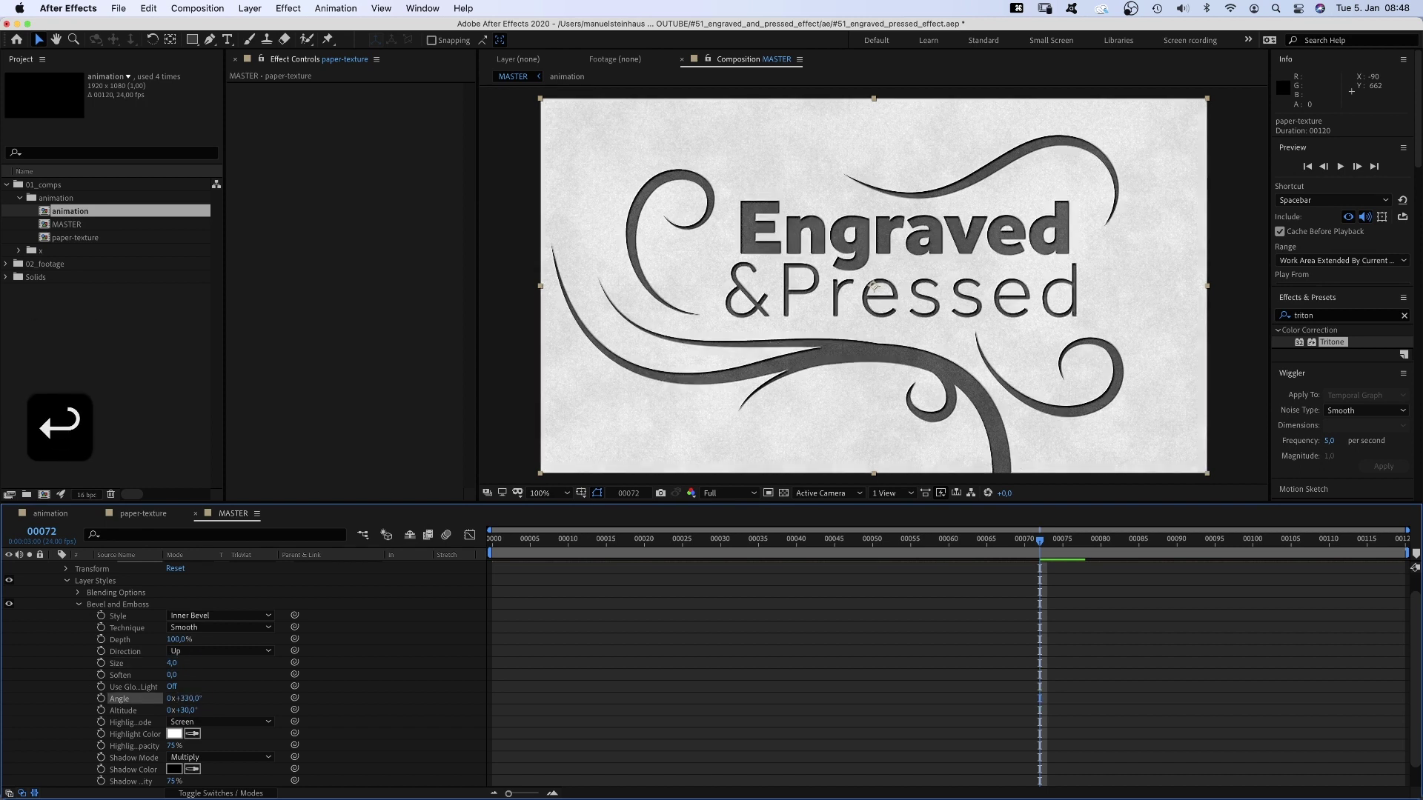
click(186, 710)
text(30)
key(Return)
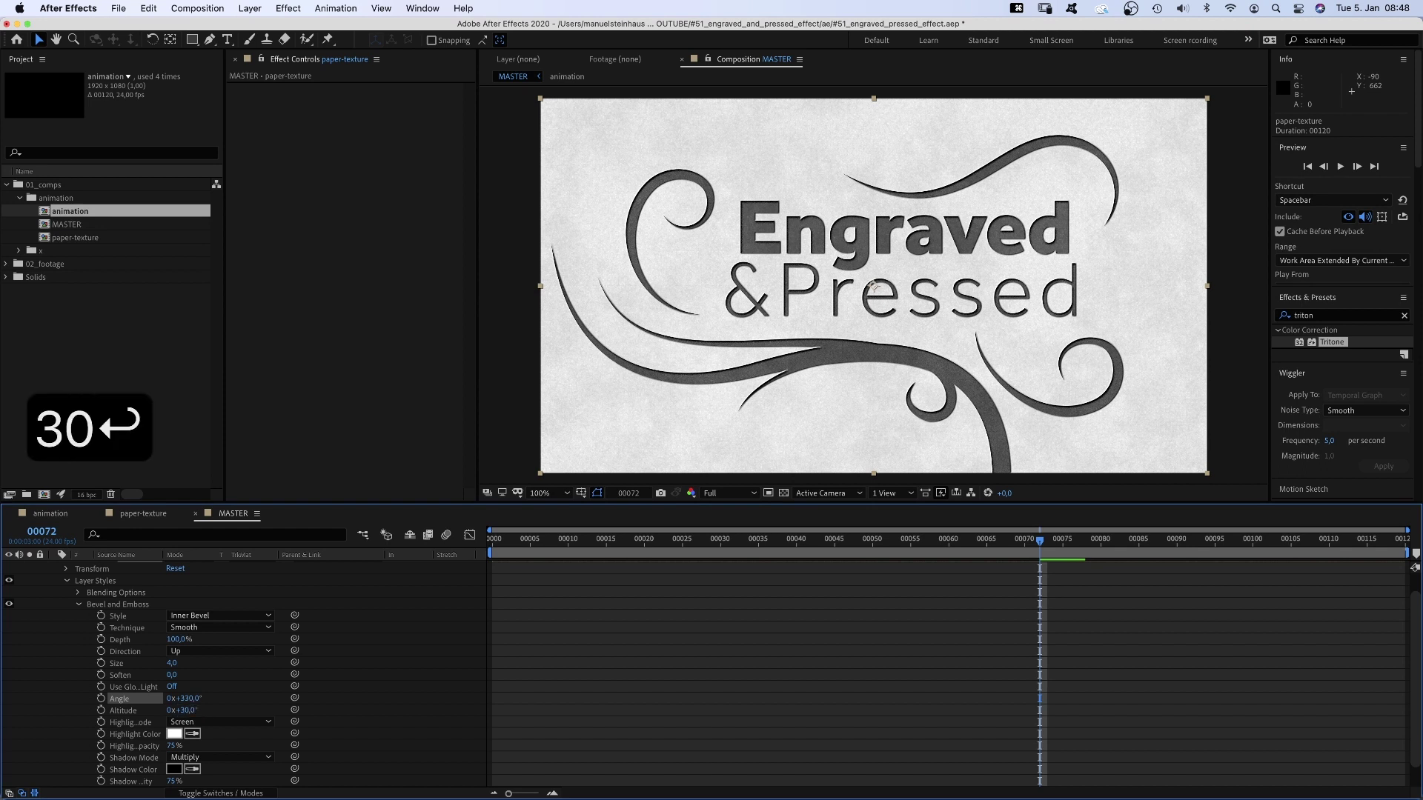
drag(1415, 697, 1416, 732)
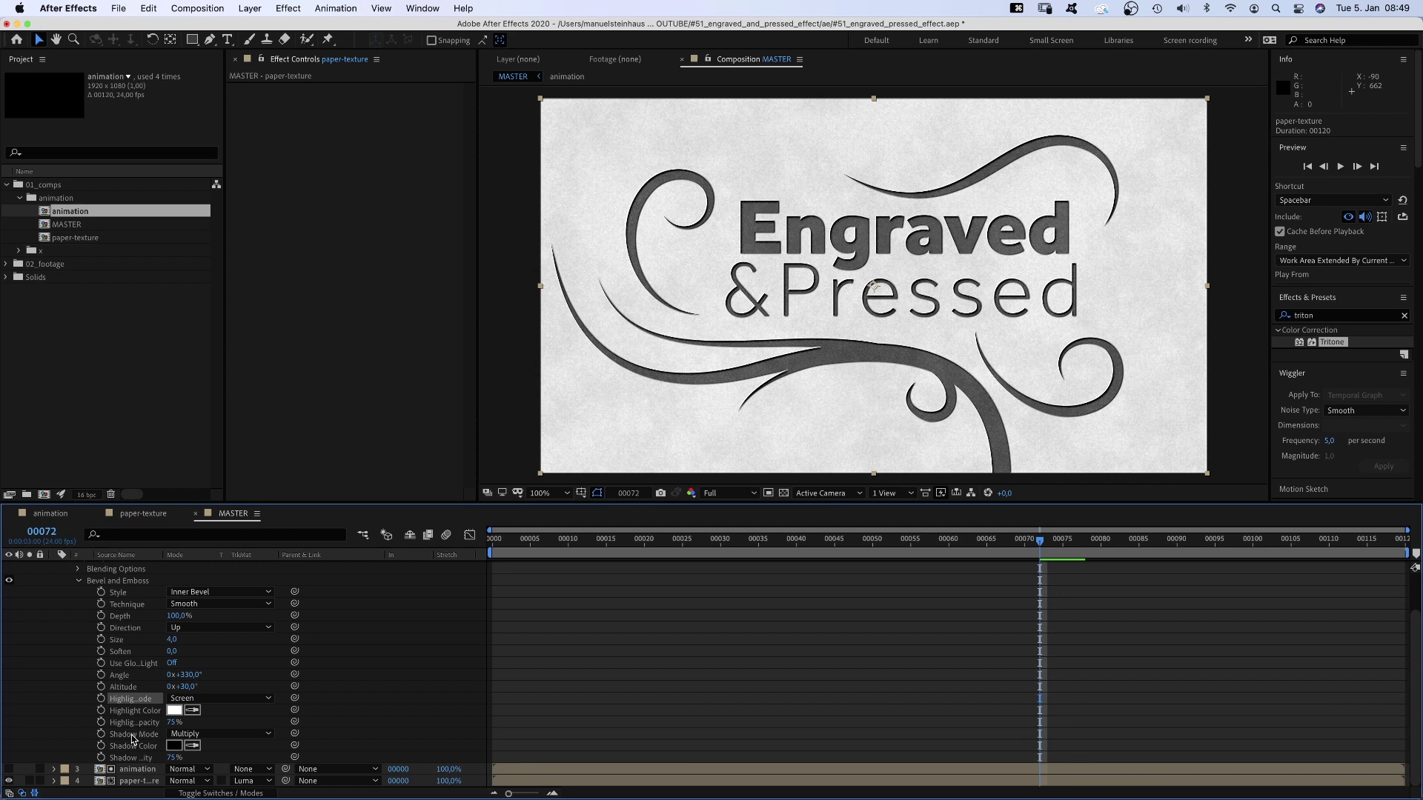
Step: Set the bevel shadow to Normal blend mode with a white colour
click(219, 698)
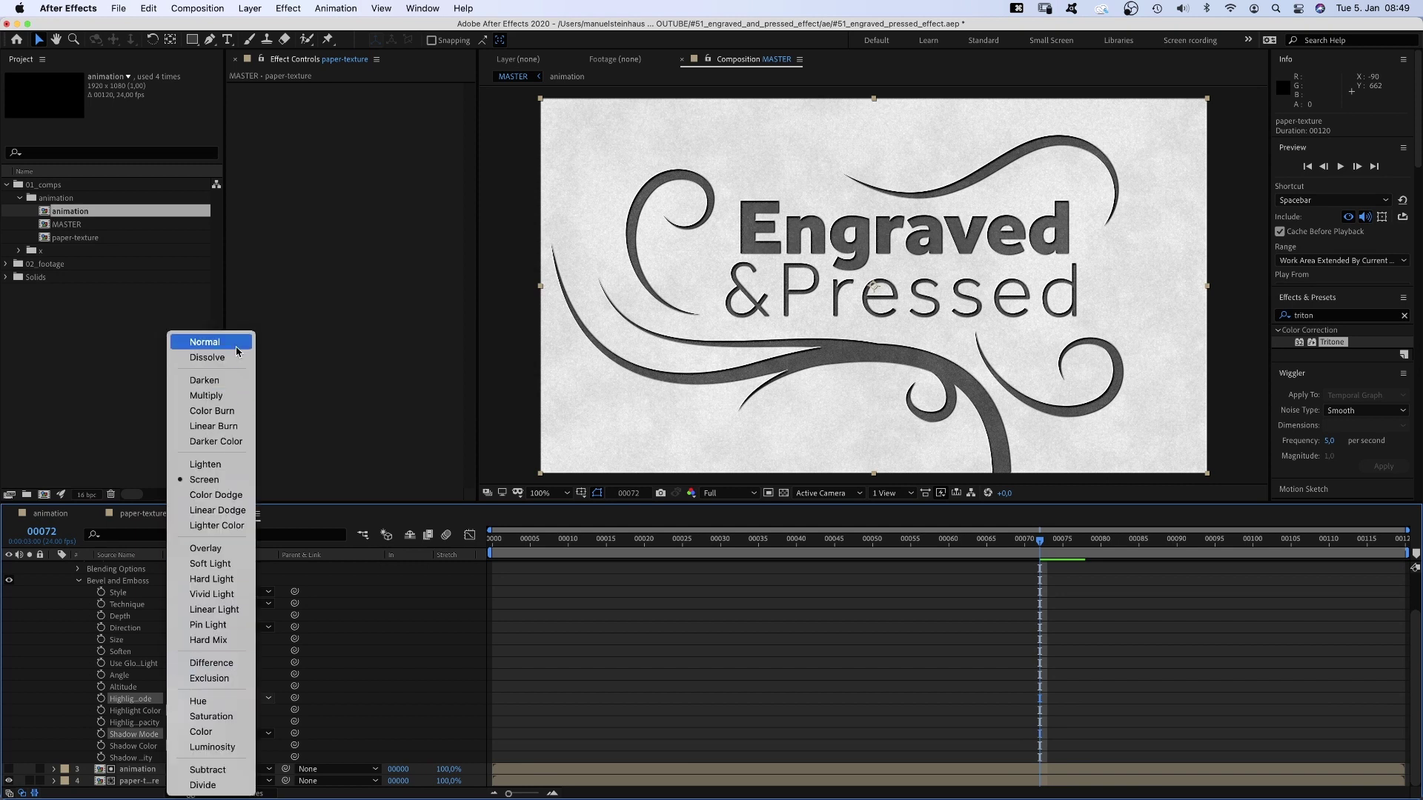
key(Escape)
click(215, 736)
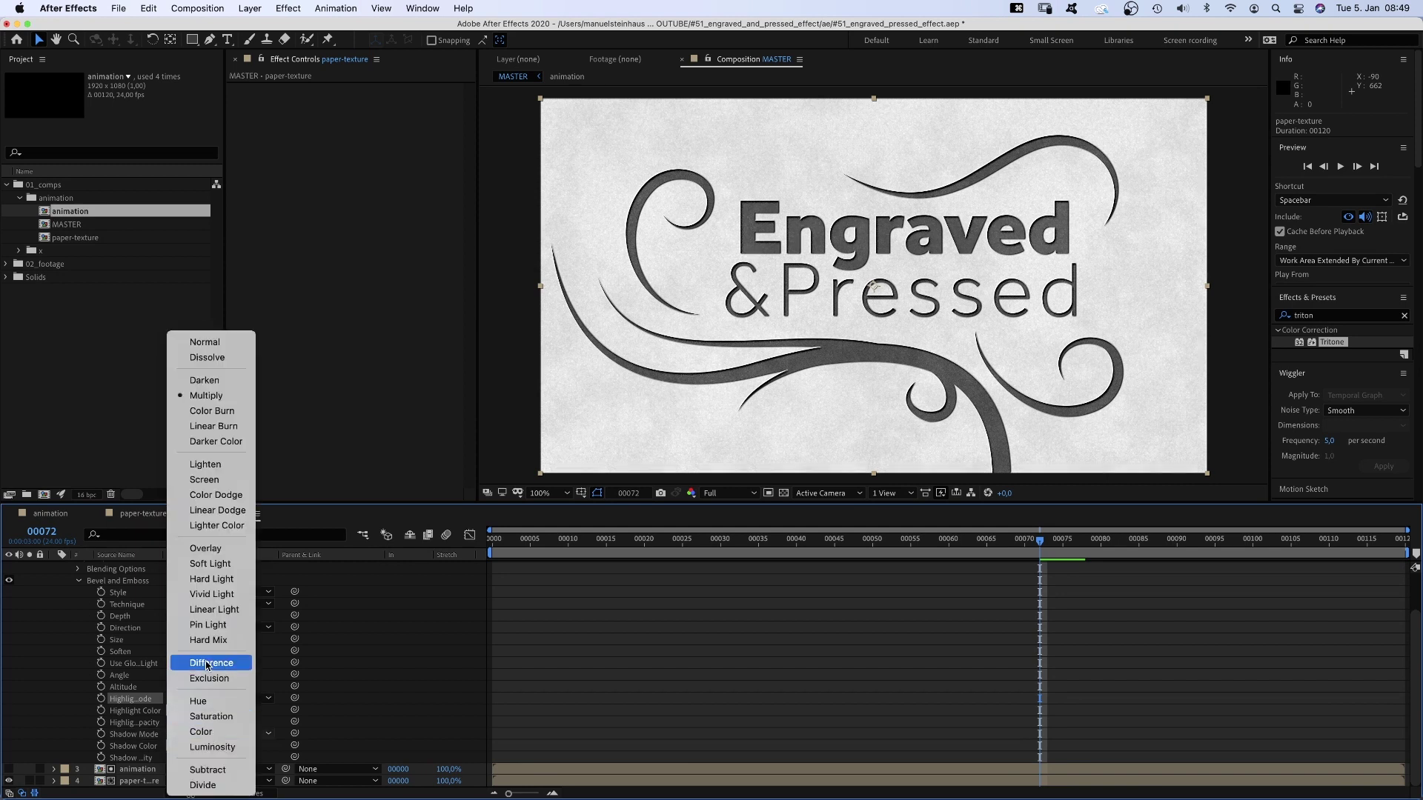
click(217, 345)
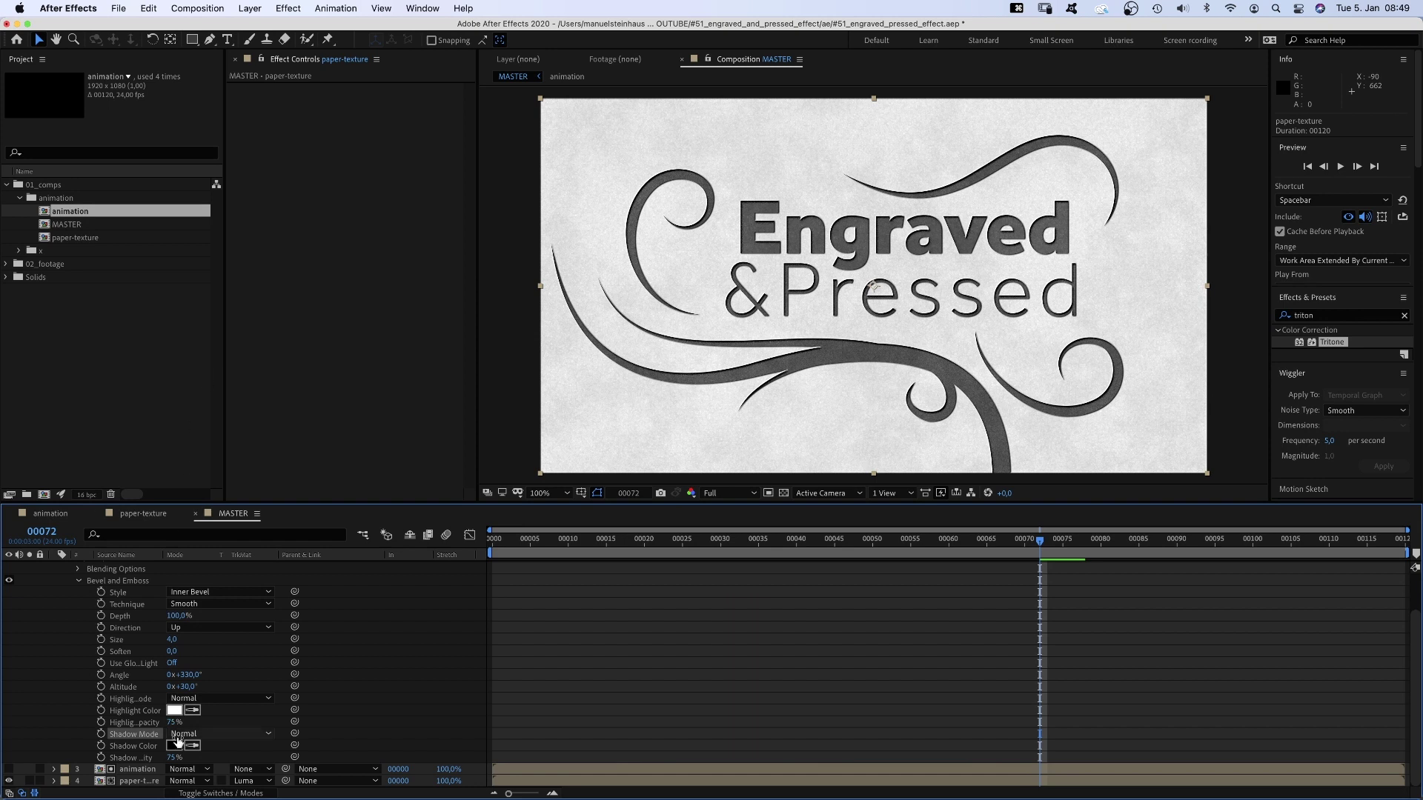
click(174, 746)
click(239, 333)
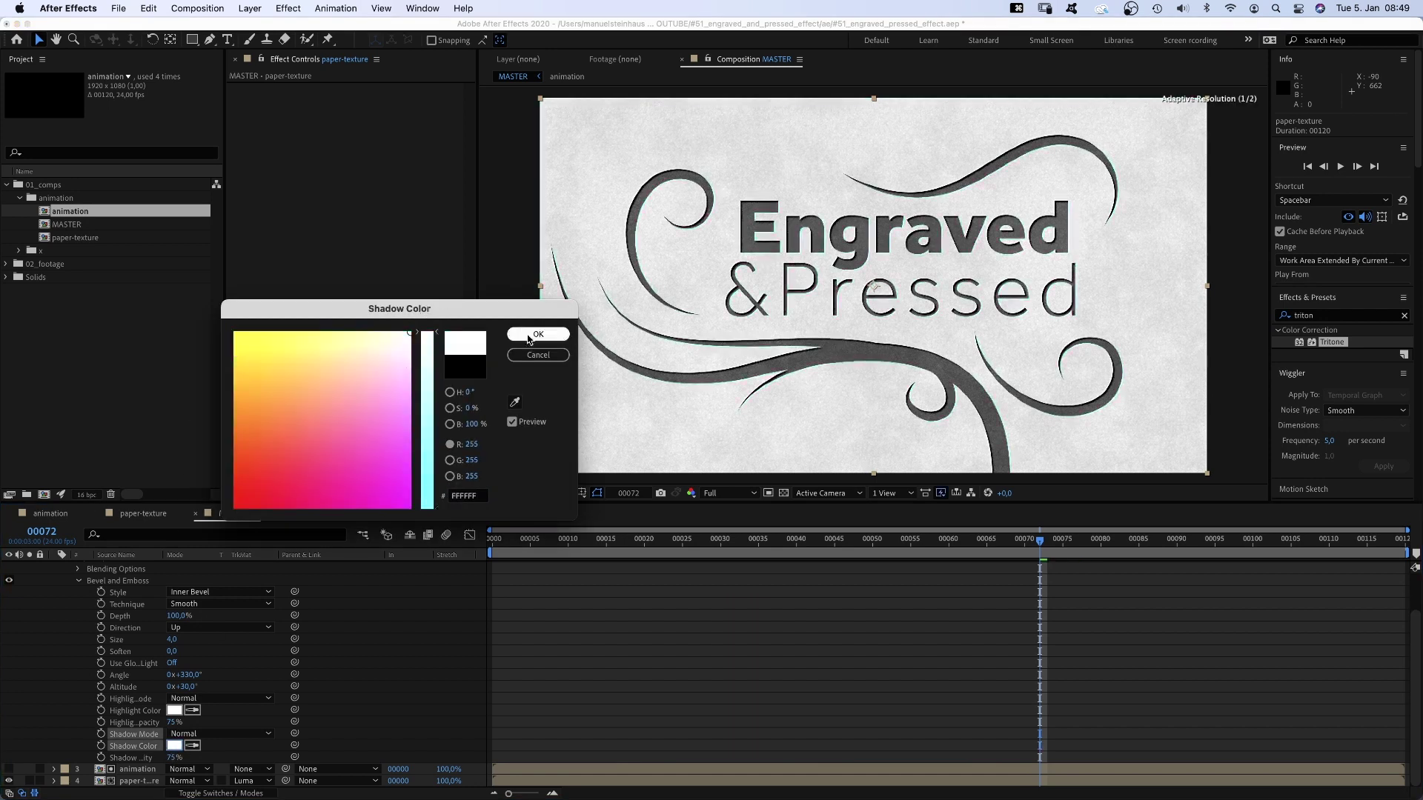
click(543, 336)
Step: Raise both bevel highlight and shadow opacity to 100% and compare with the bevel off
drag(173, 722, 251, 722)
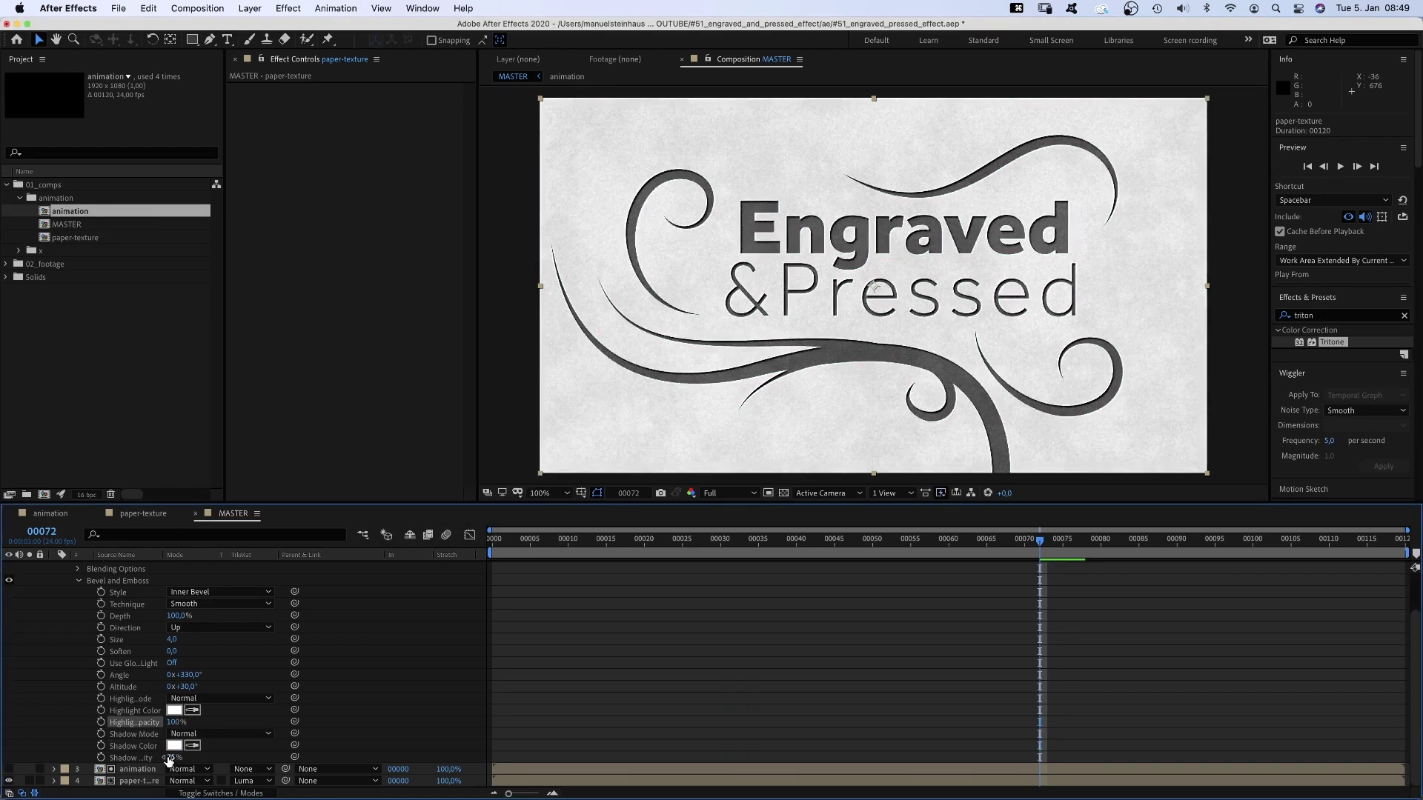
drag(173, 758, 251, 746)
scroll(208, 656, up, 4)
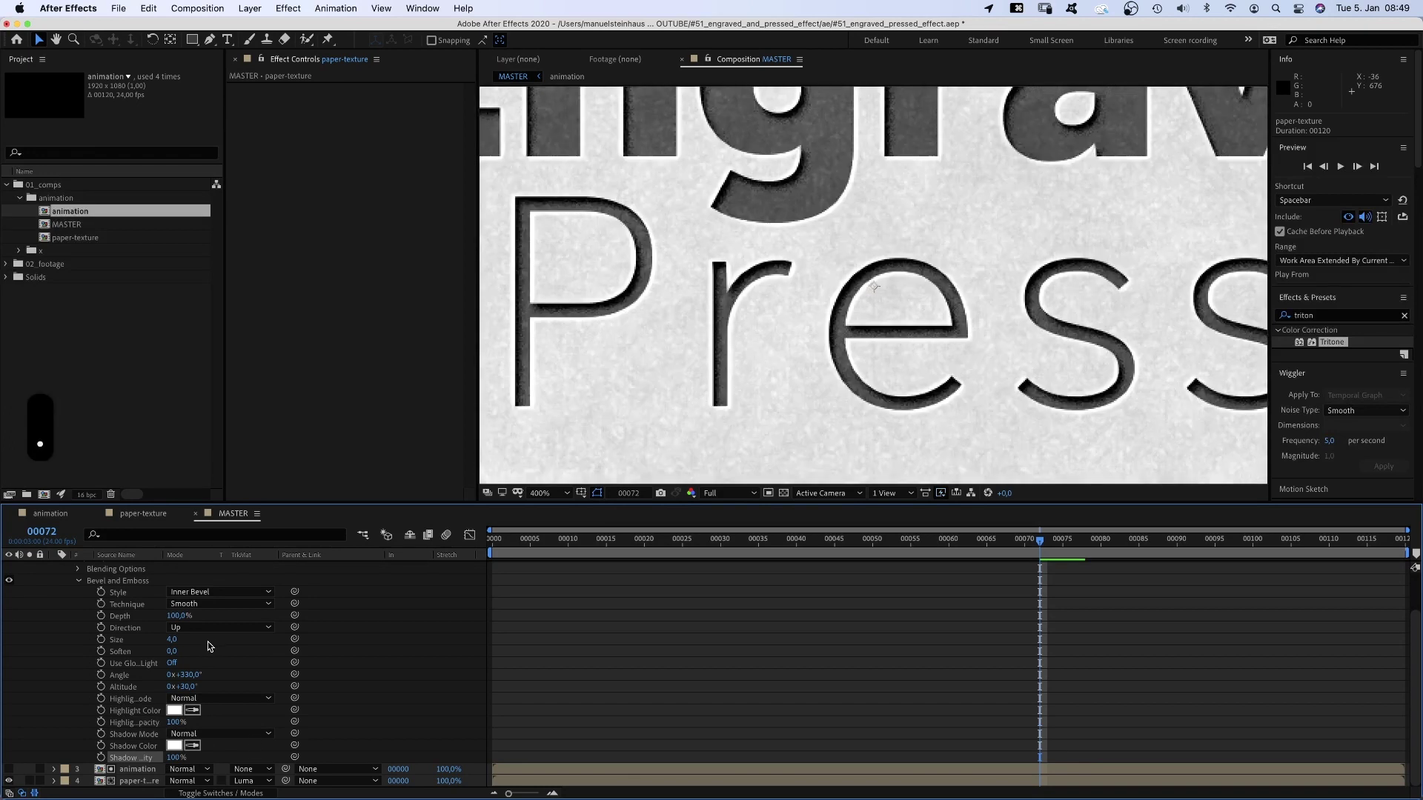
click(10, 583)
click(9, 583)
scroll(10, 583, down, 4)
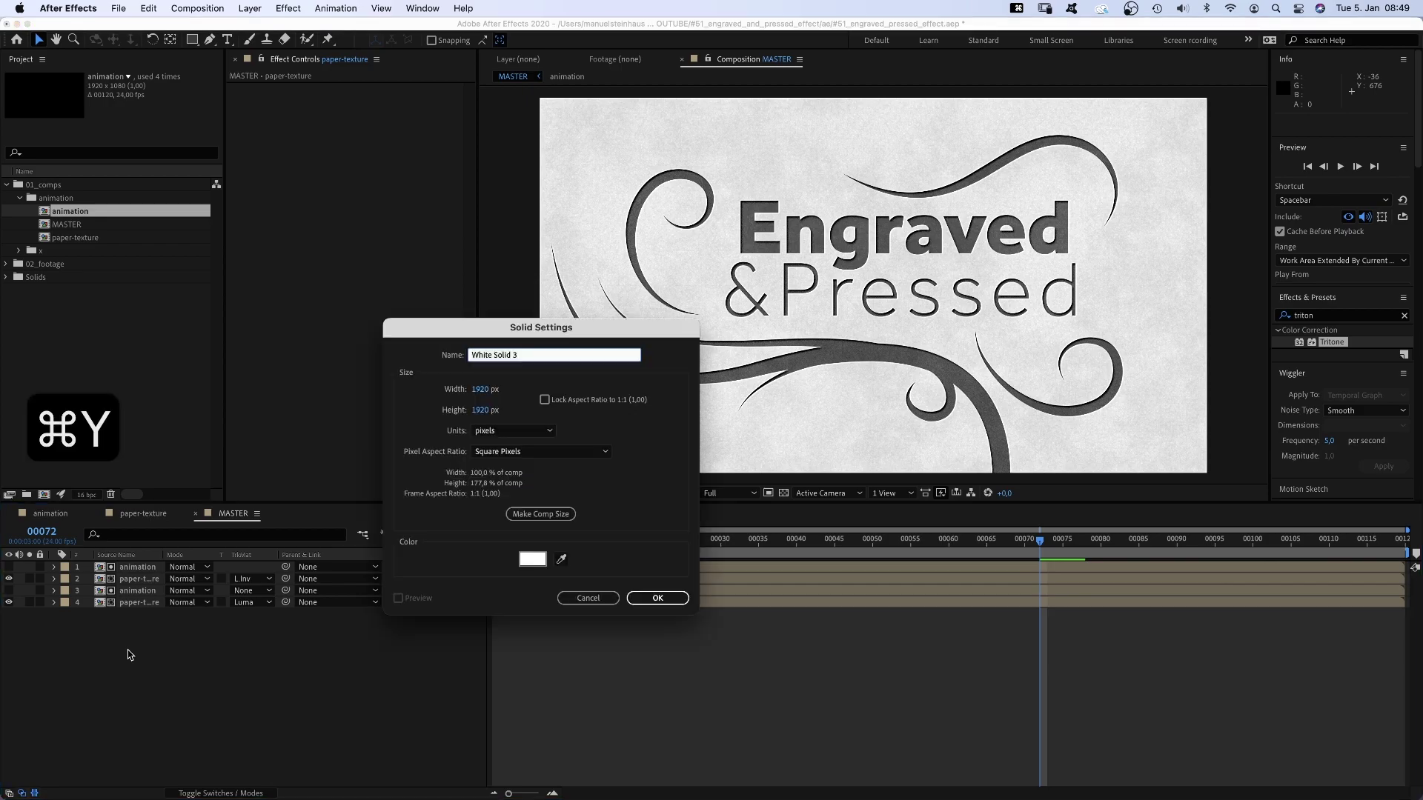
Step: Create a full-frame purple solid and name it 'light'
click(532, 559)
drag(426, 453, 425, 418)
click(401, 494)
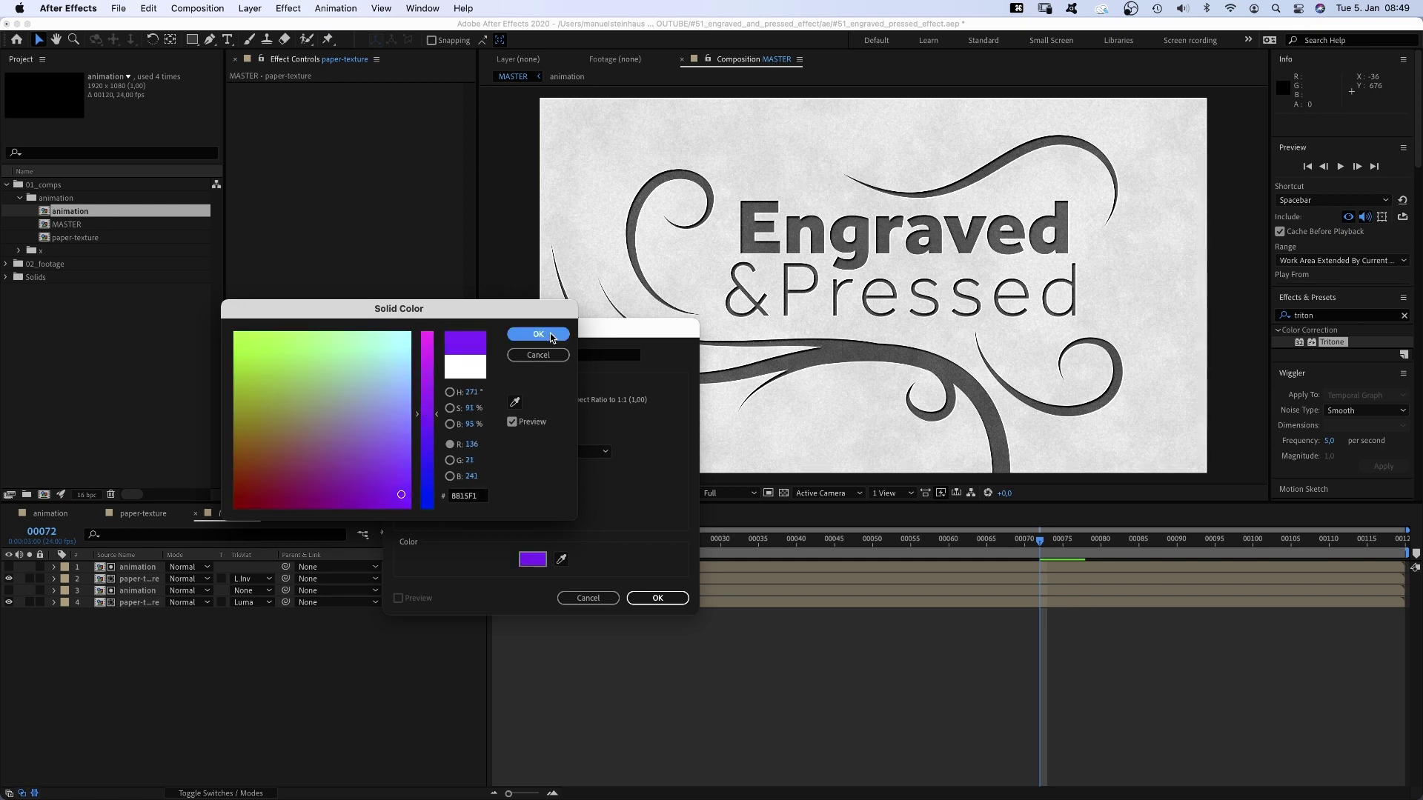
click(549, 335)
click(655, 597)
key(Return)
text(light)
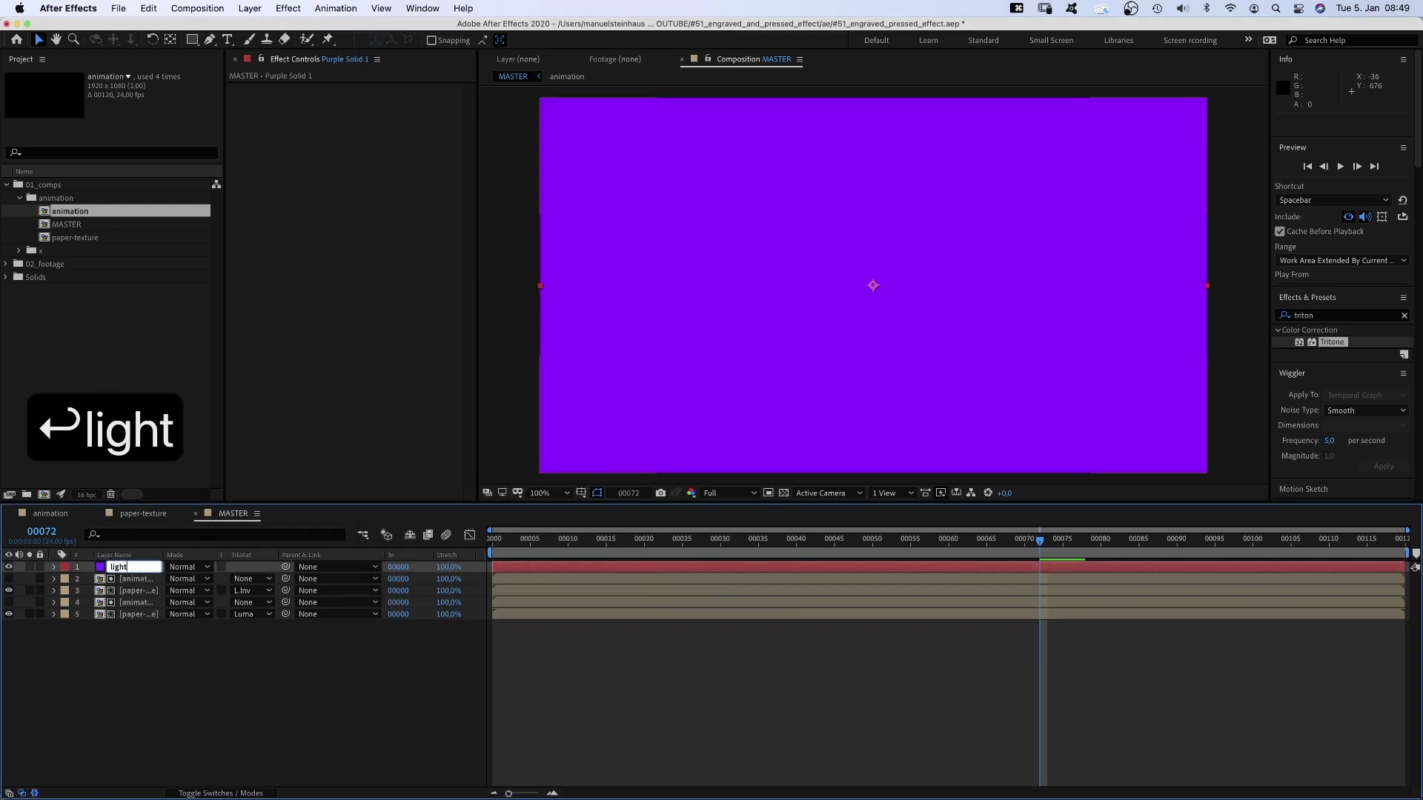
key(Return)
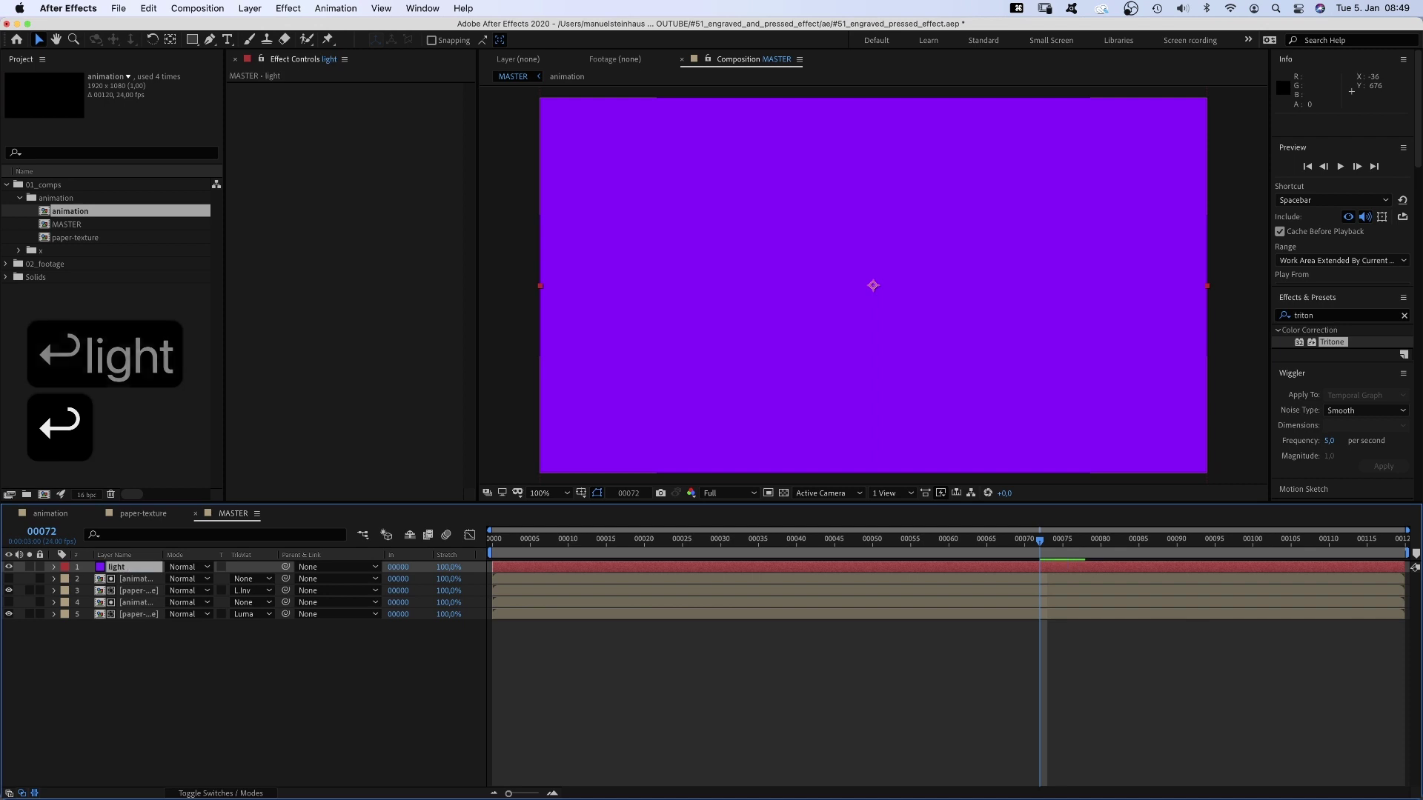
Step: Draw a pen mask over the upper-left area of the light solid with 750-pixel feather
click(209, 41)
drag(701, 144, 650, 146)
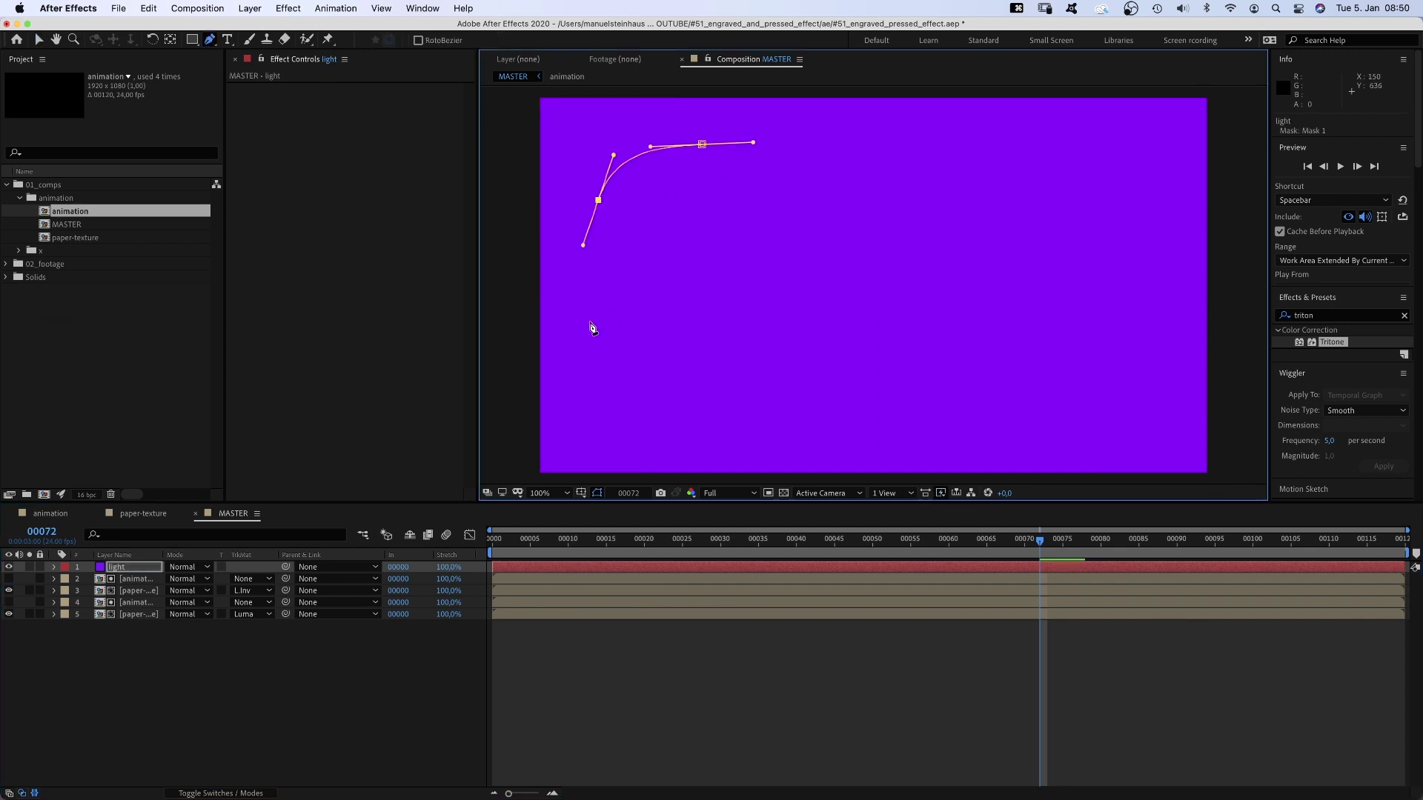
click(703, 145)
key(m)
key(m)
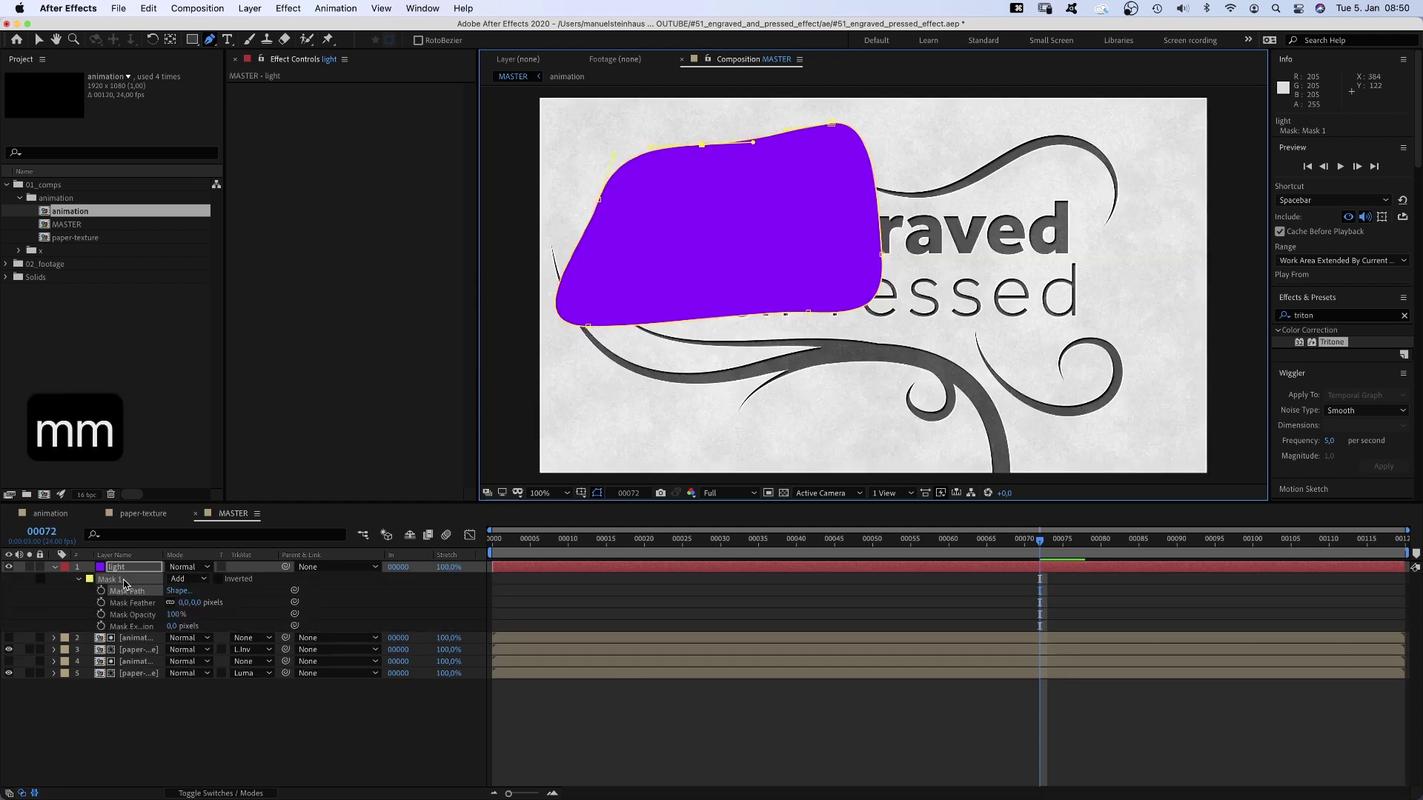
click(184, 602)
text(750)
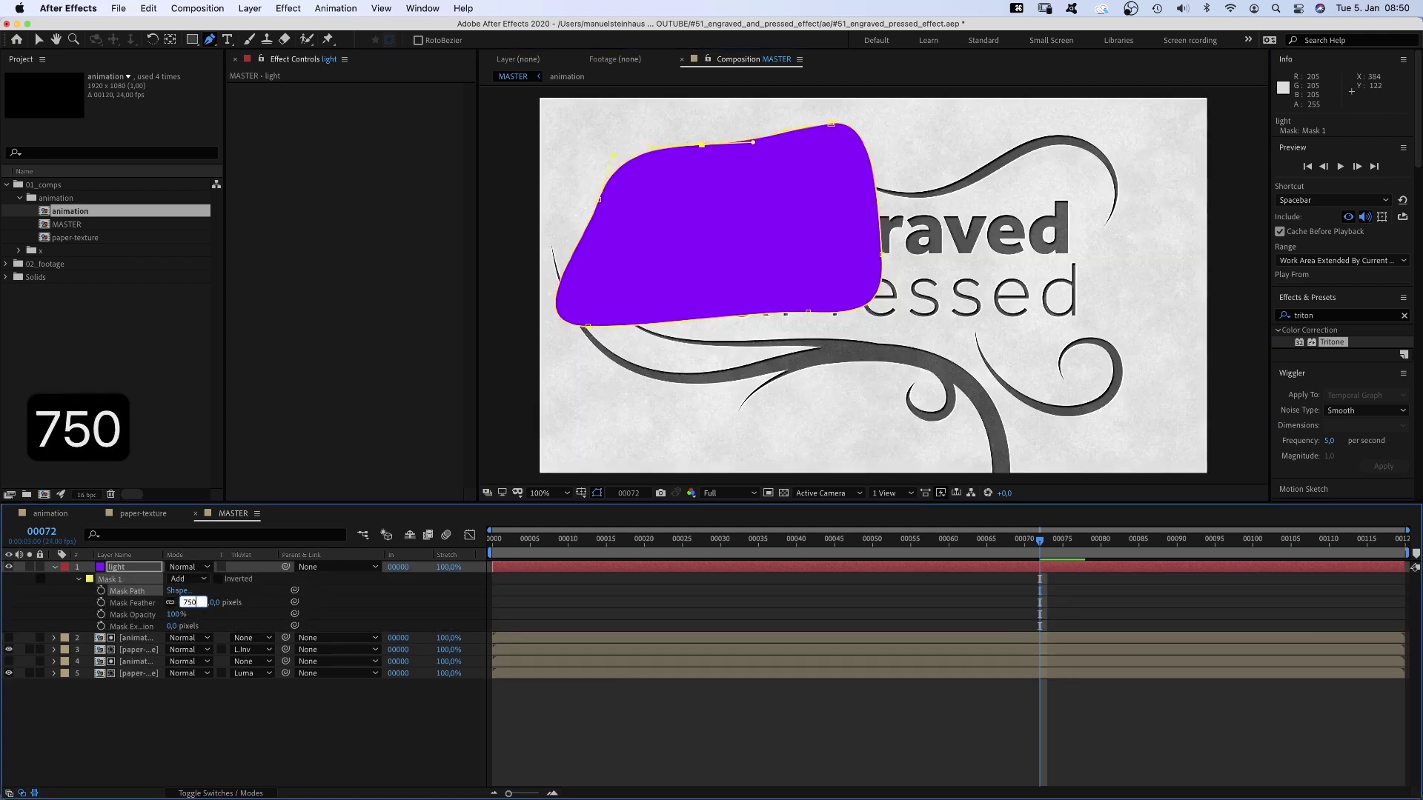
key(Return)
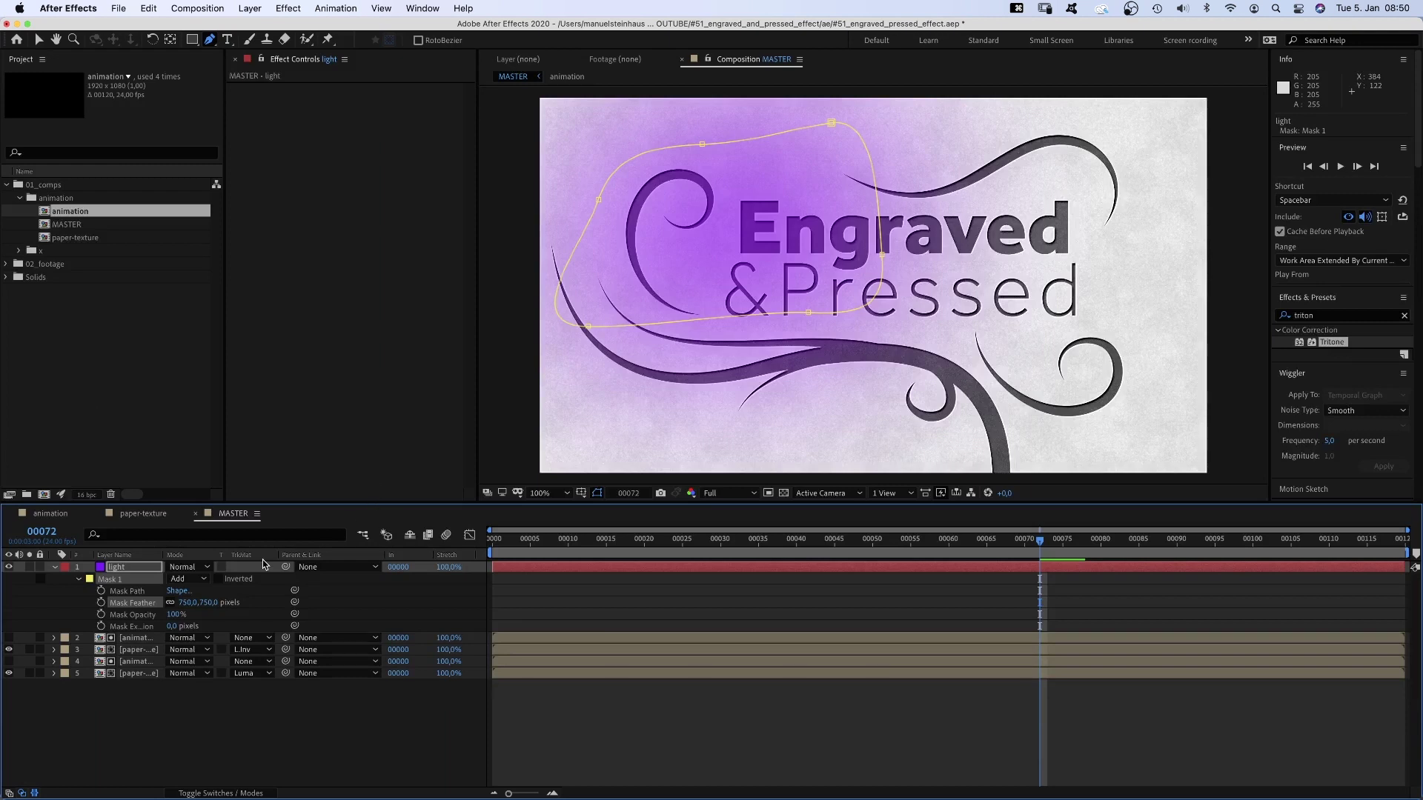
Step: Blend the light layer in Screen mode and enlarge its mask so the glow reaches lower
click(194, 567)
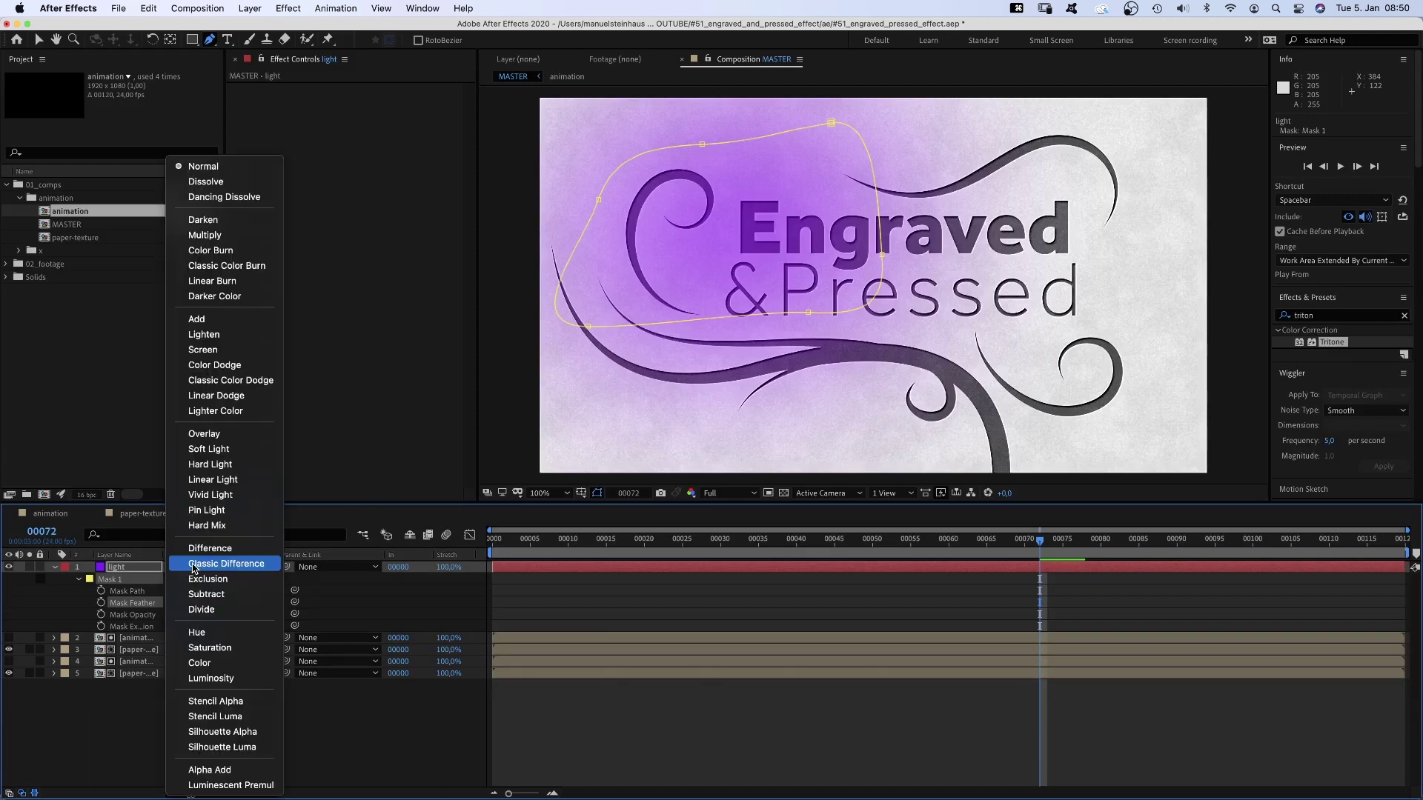
click(222, 349)
key(v)
drag(830, 122, 619, 137)
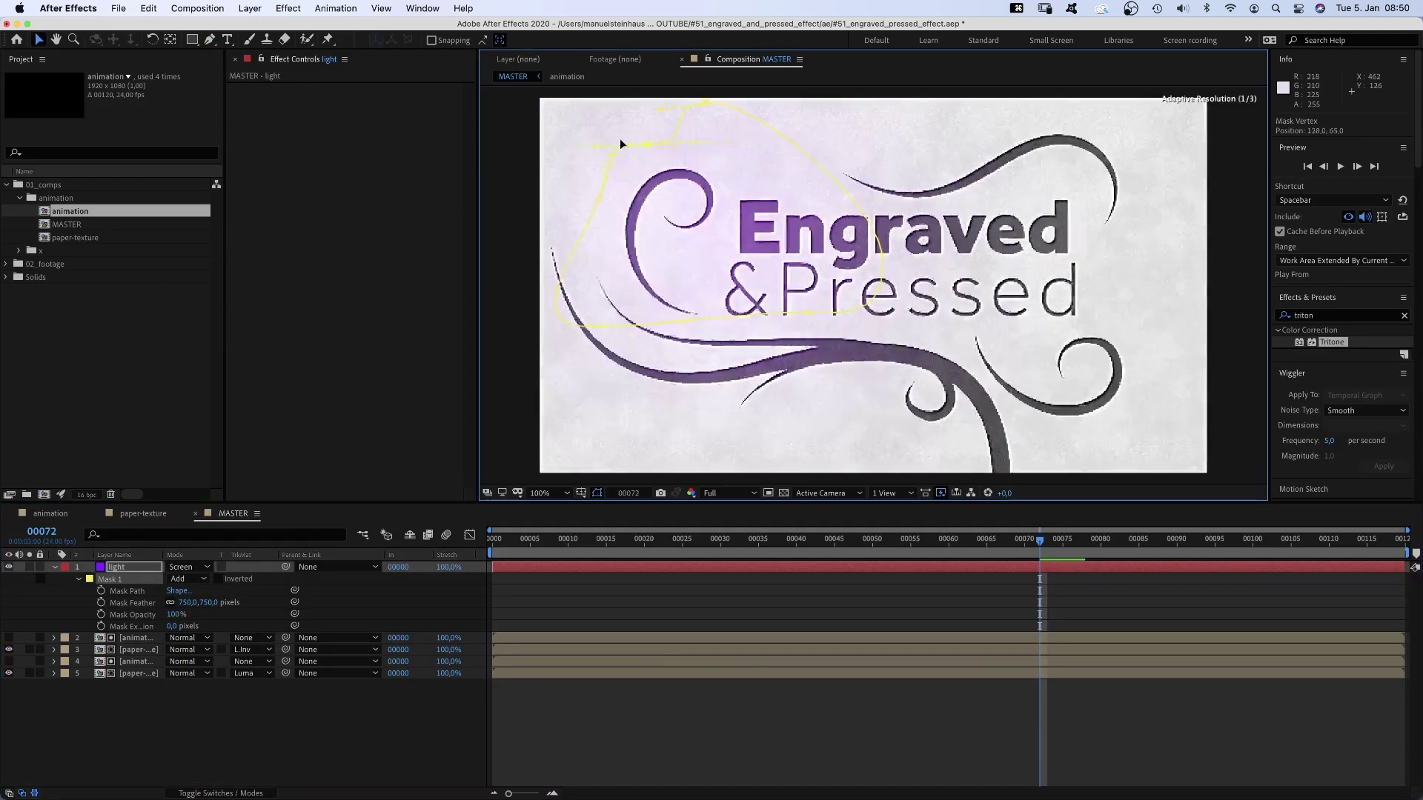
drag(741, 320, 979, 412)
Step: Set the light layer's opacity to 50% and add a new adjustment layer on top
click(148, 571)
text(t)
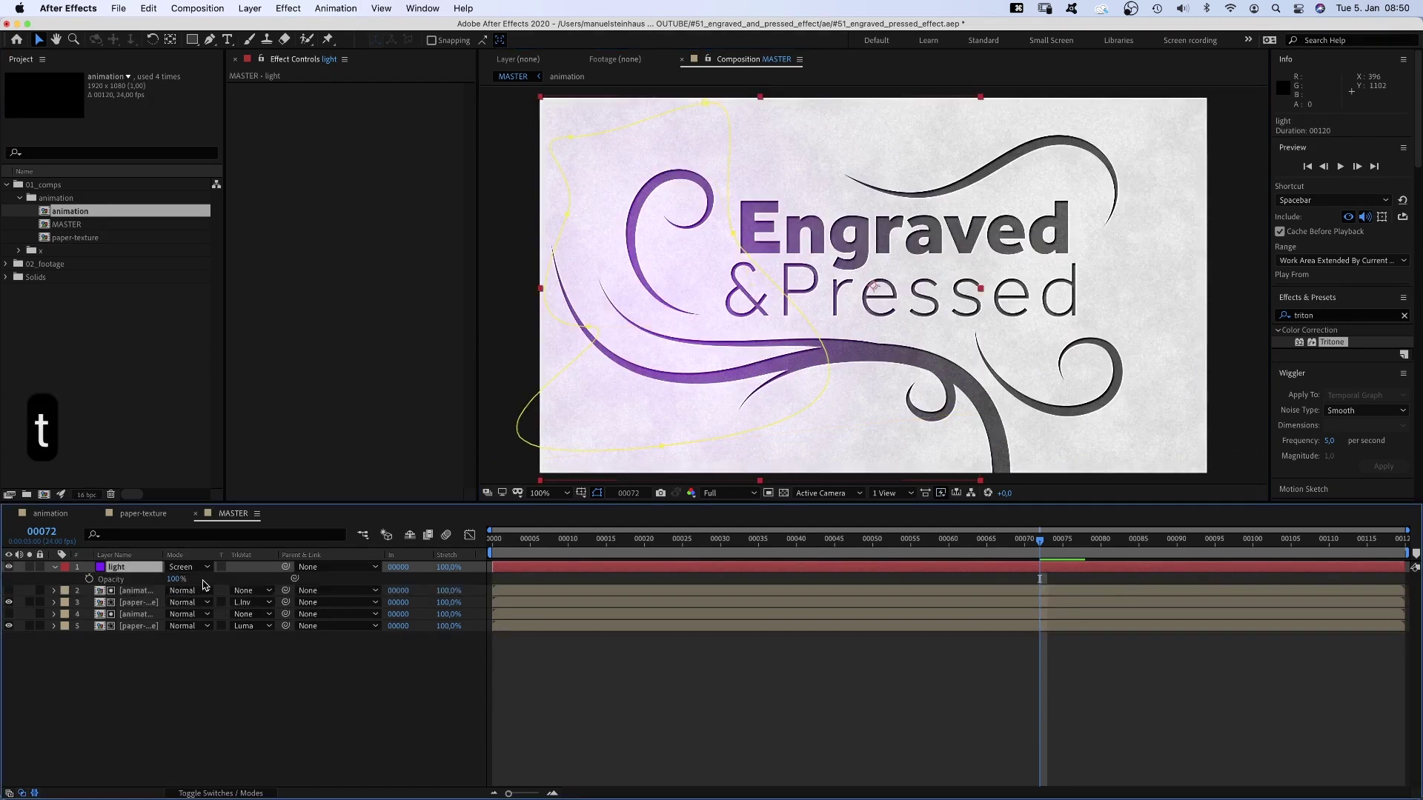
text(50)
key(Return)
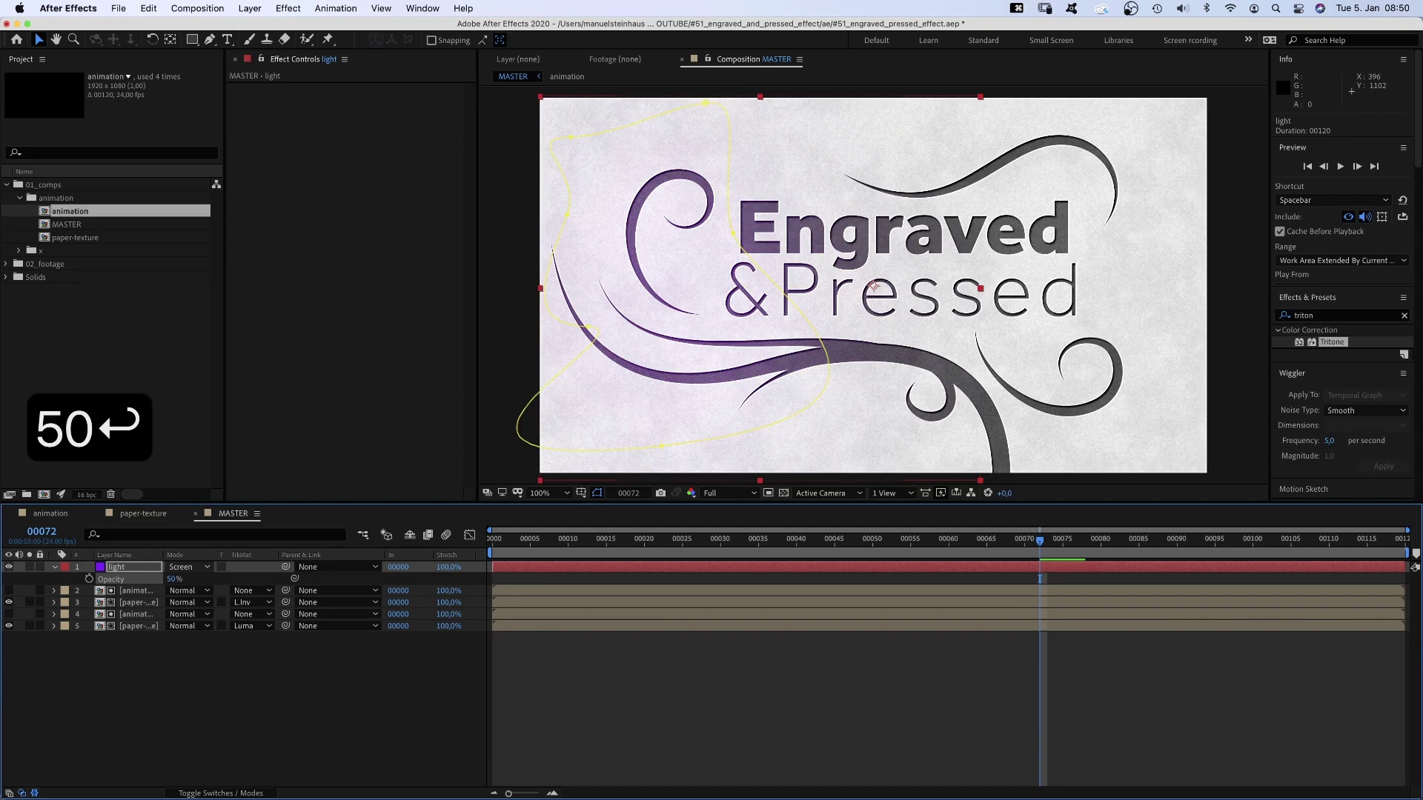
key(alt+super+y)
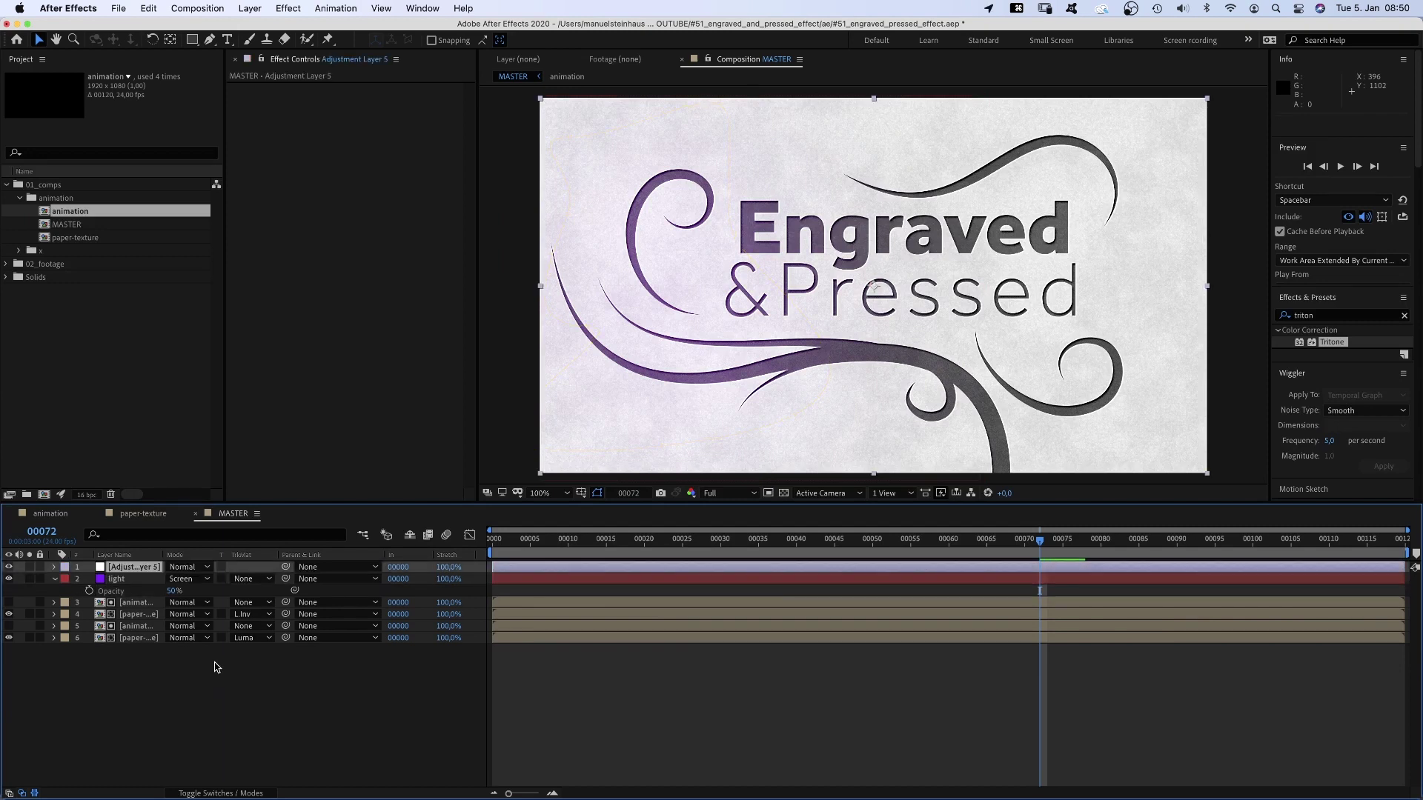
Step: Name the adjustment layer 'noise', apply a Noise effect at 5% amount, and preview
key(Return)
text(noise)
key(Return)
key(super+5)
text(noise)
click(1299, 390)
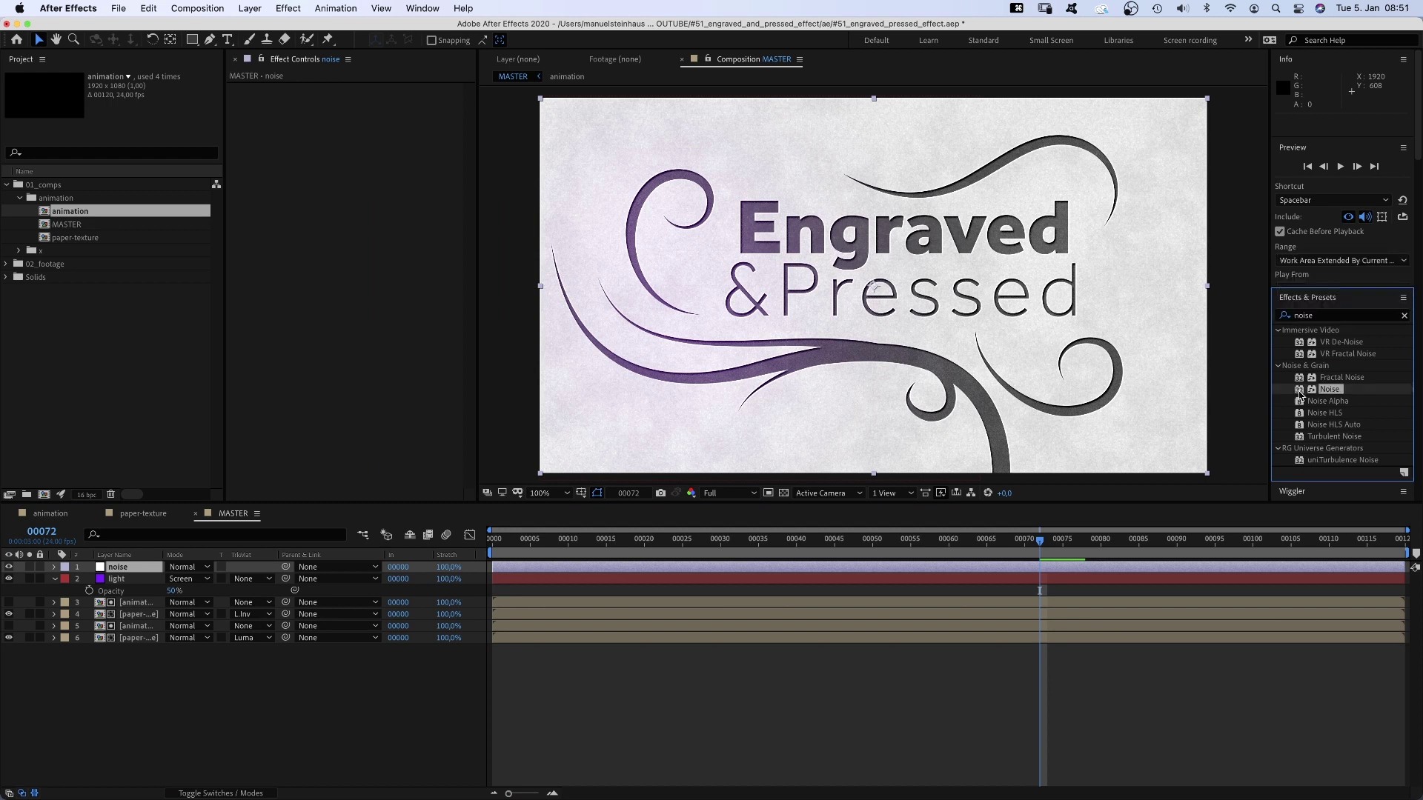
drag(1299, 395, 310, 216)
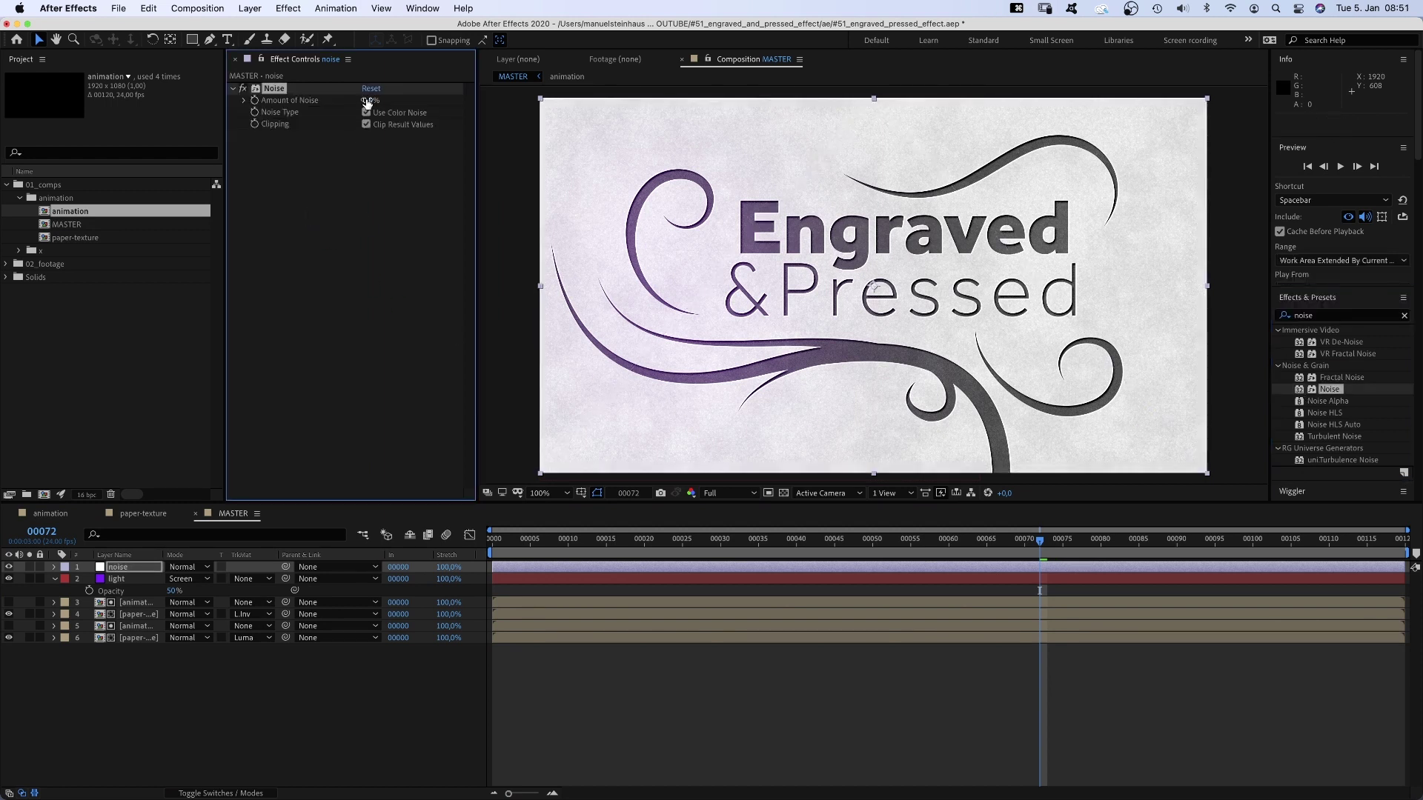
text(5)
key(Return)
key(space)
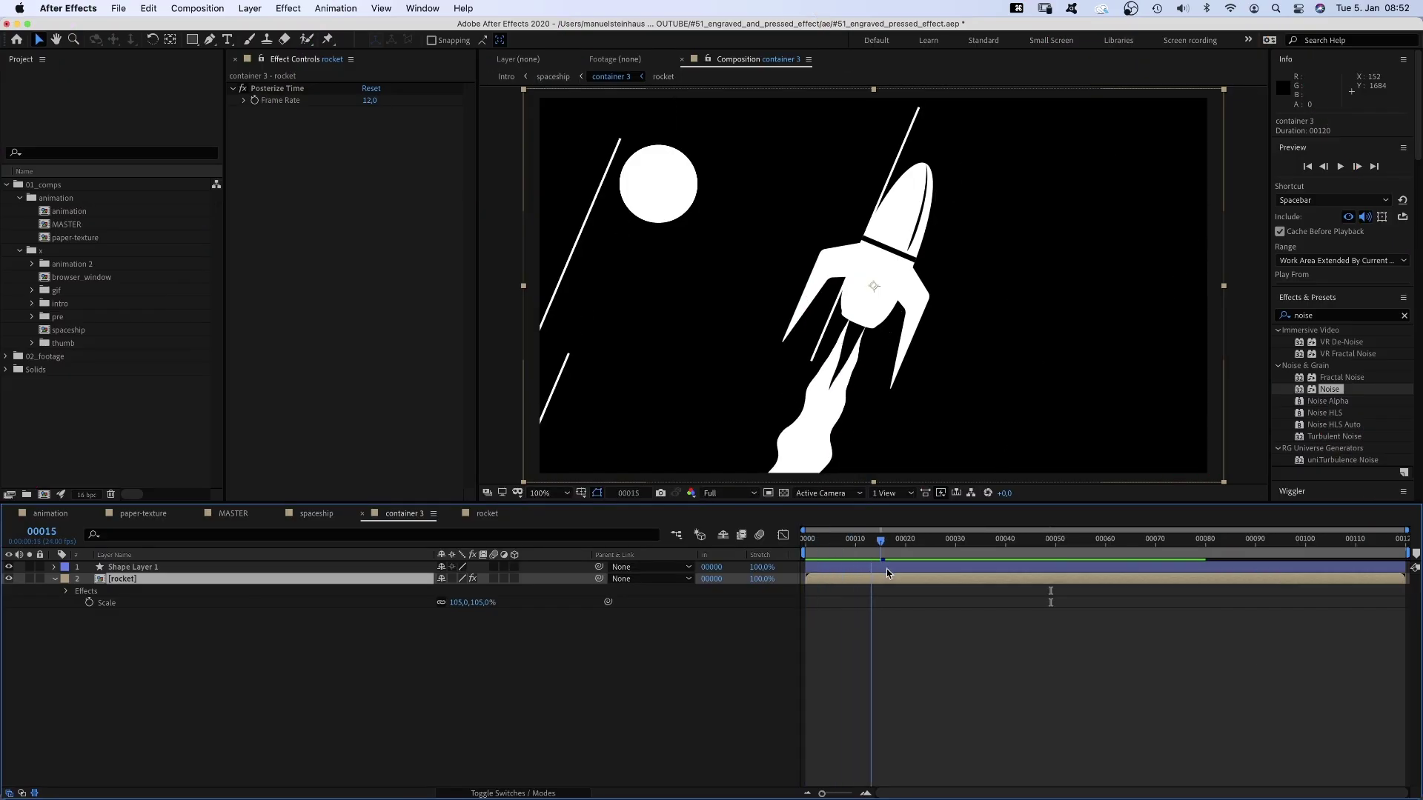
Step: Scrub to a later frame of the spaceship composition and play its preview
drag(886, 568, 1021, 572)
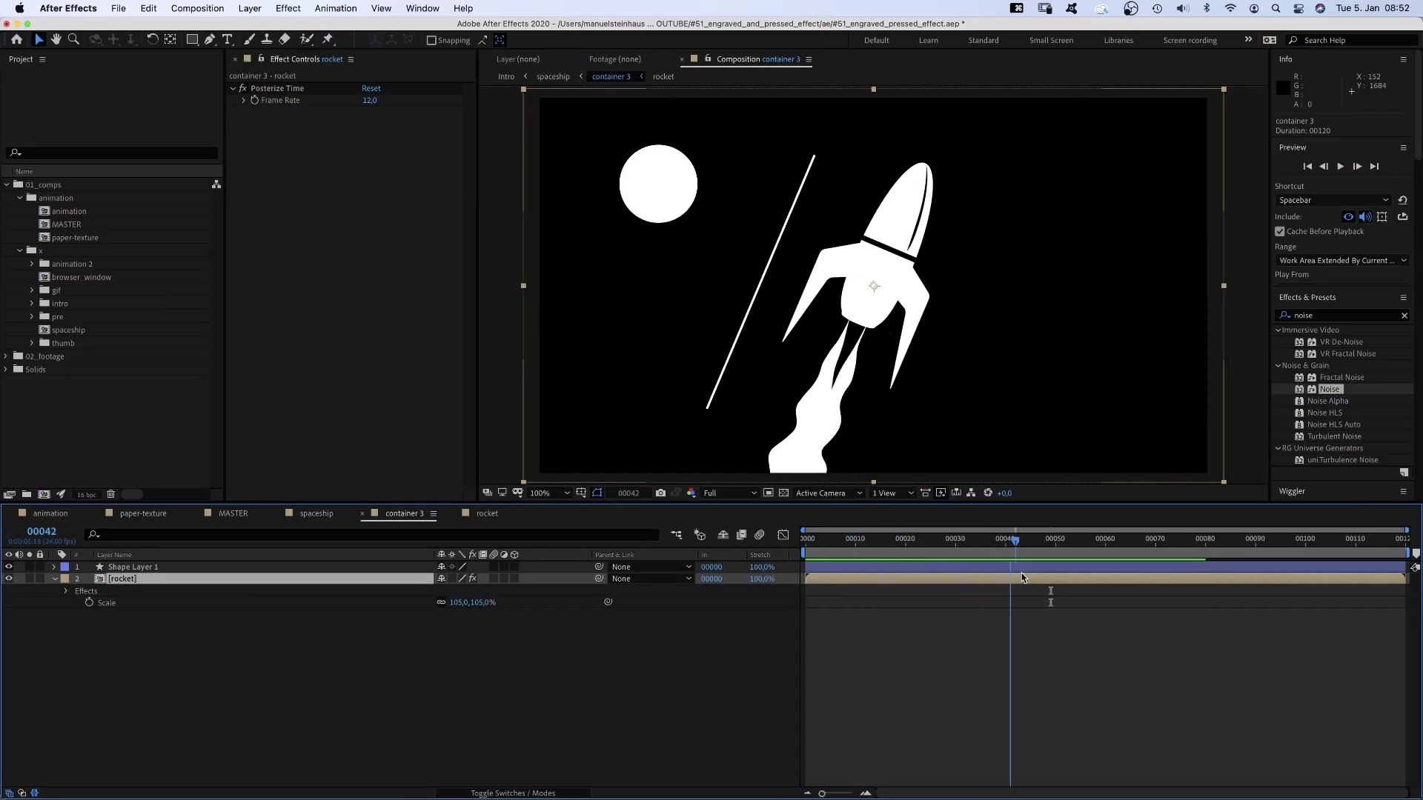
key(0)
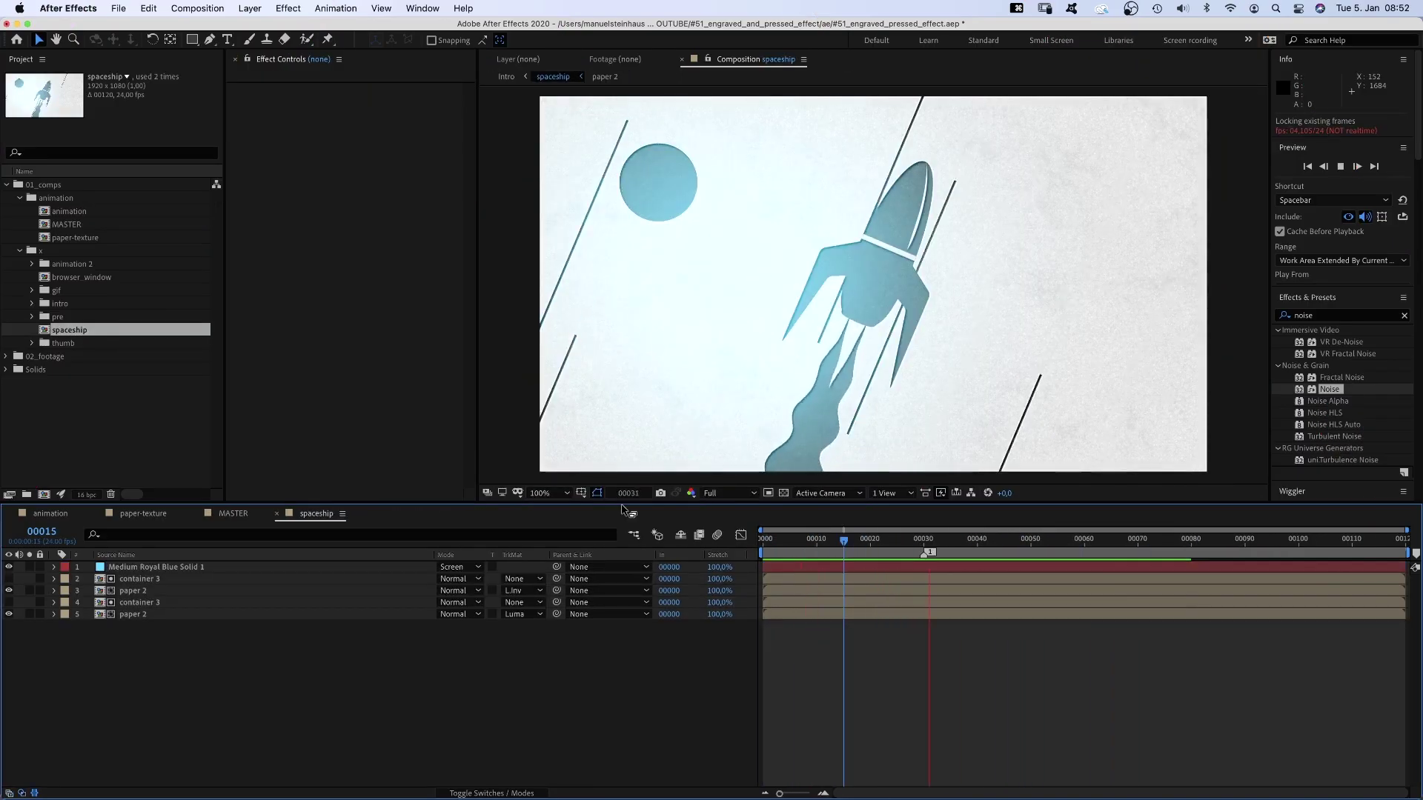